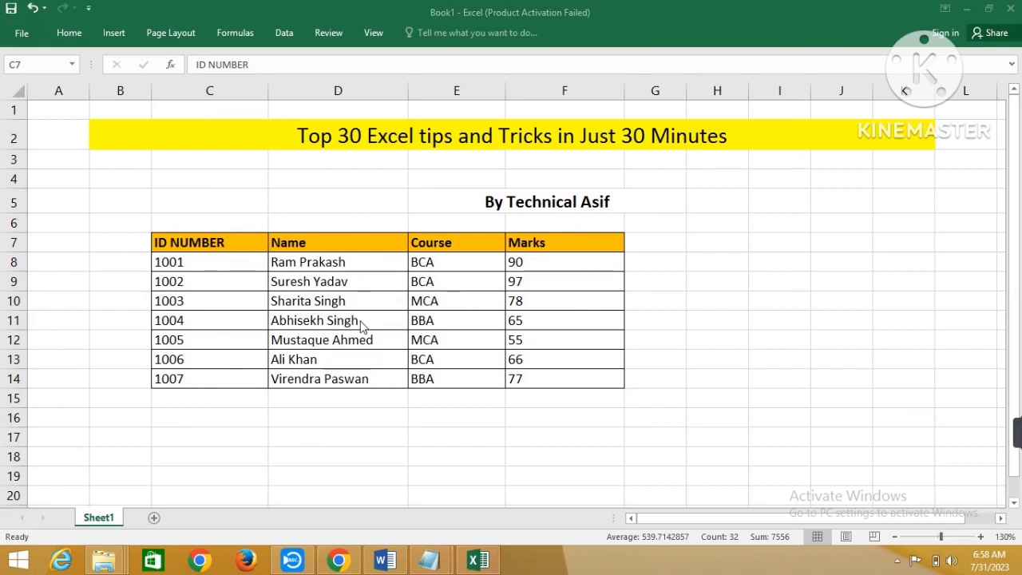
Enter the formula =UPPER(D7) in cell G7 to convert the Name header to uppercase
click(659, 242)
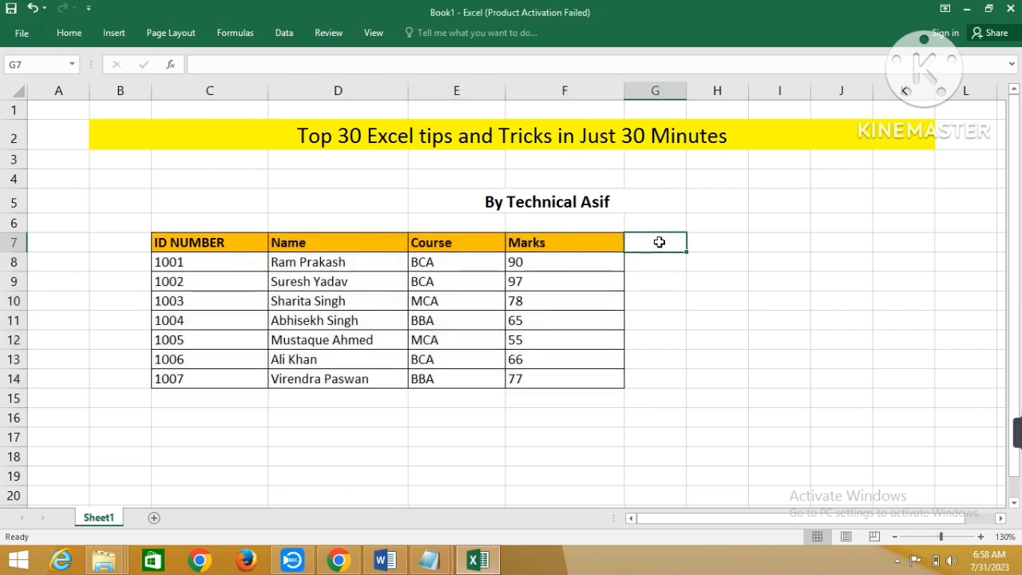
text(=upper)
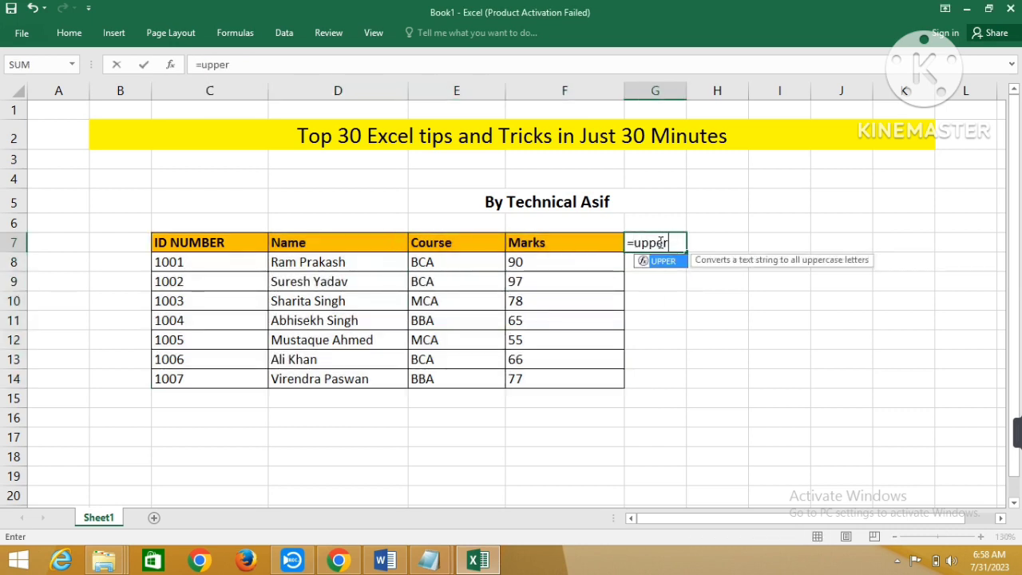
text(()
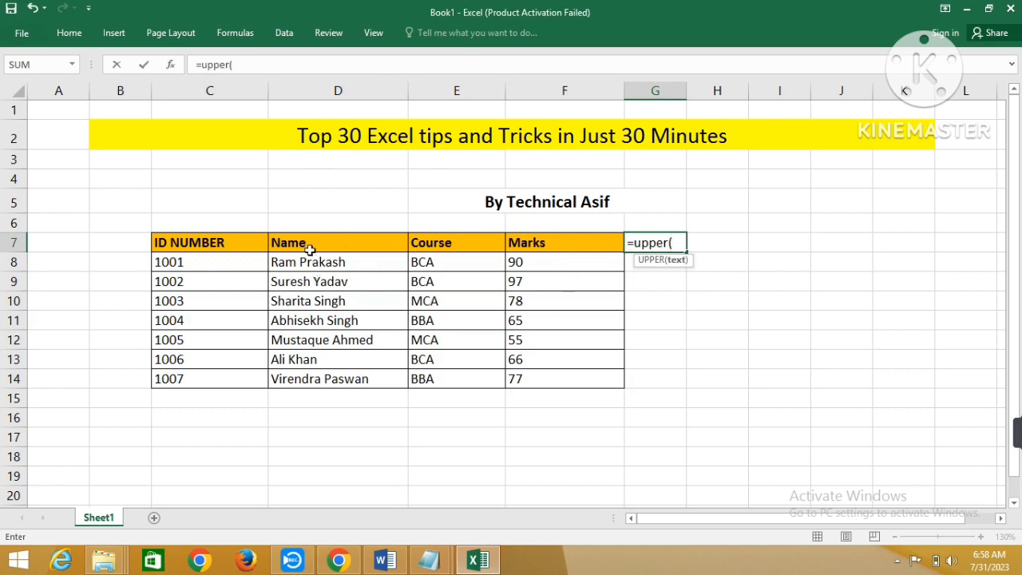
text(d7)
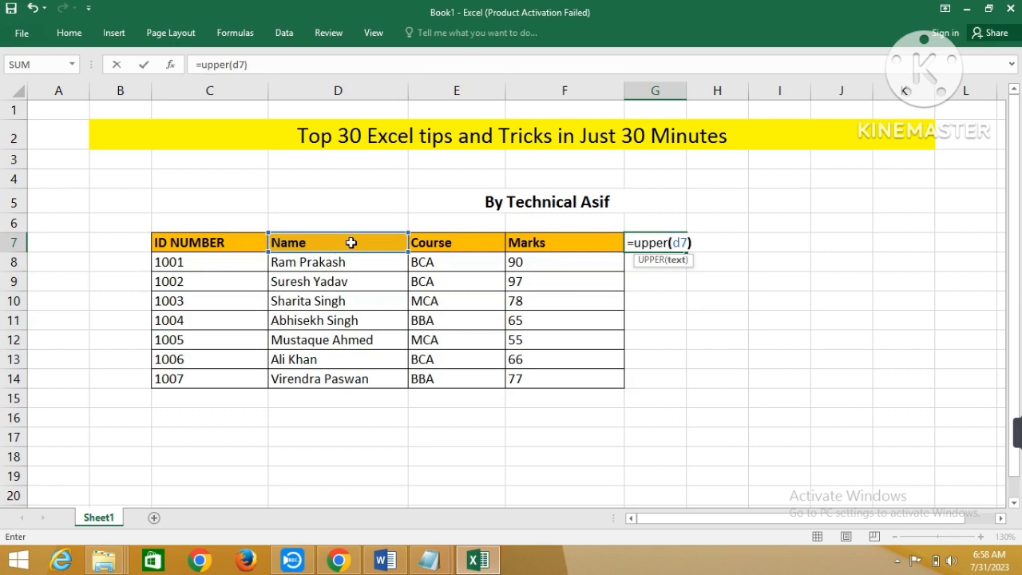
text())
key(Return)
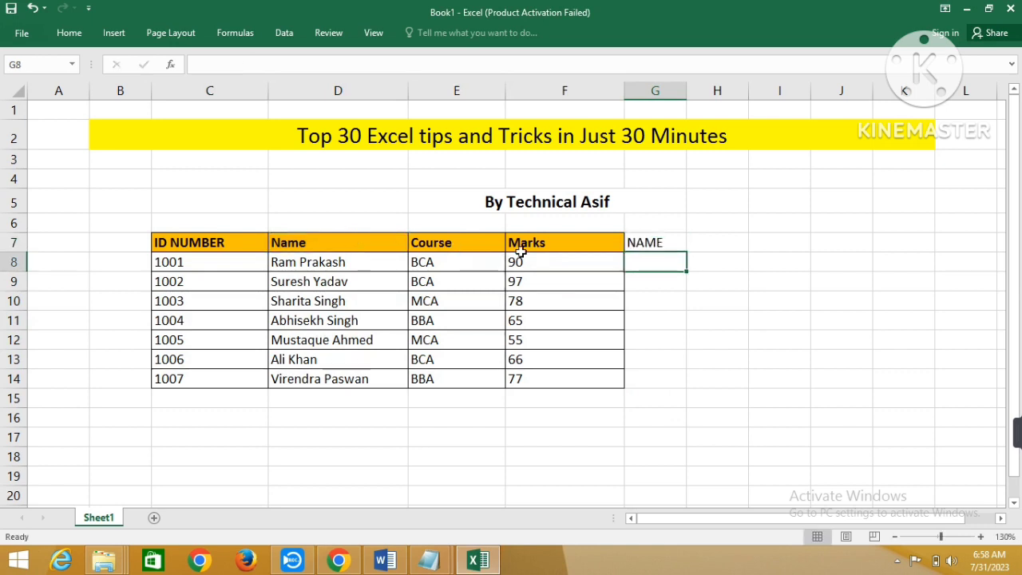
Fill the UPPER formula from G7 down to G14 and widen column G to fit the full names
click(655, 242)
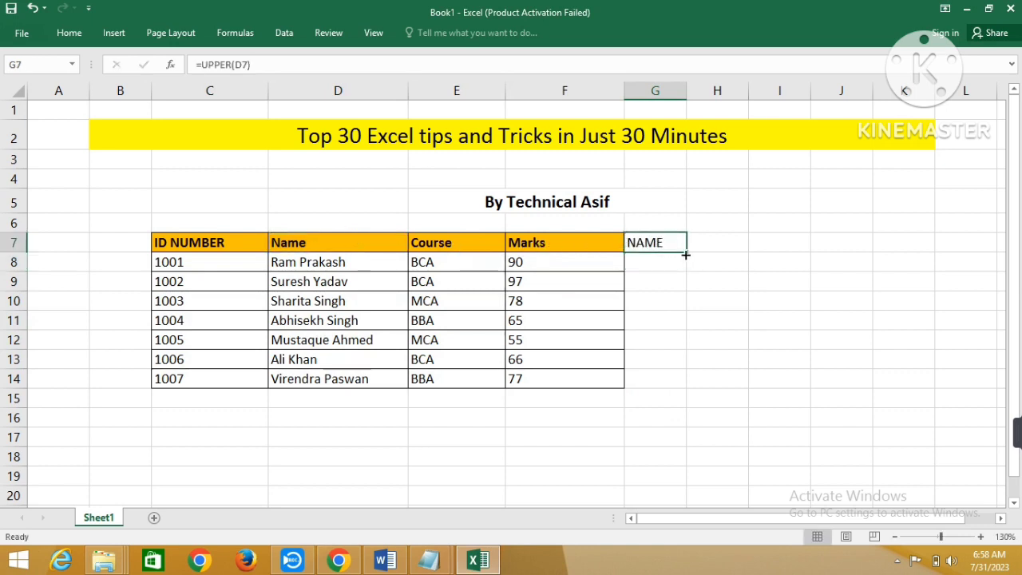
drag(685, 254, 698, 388)
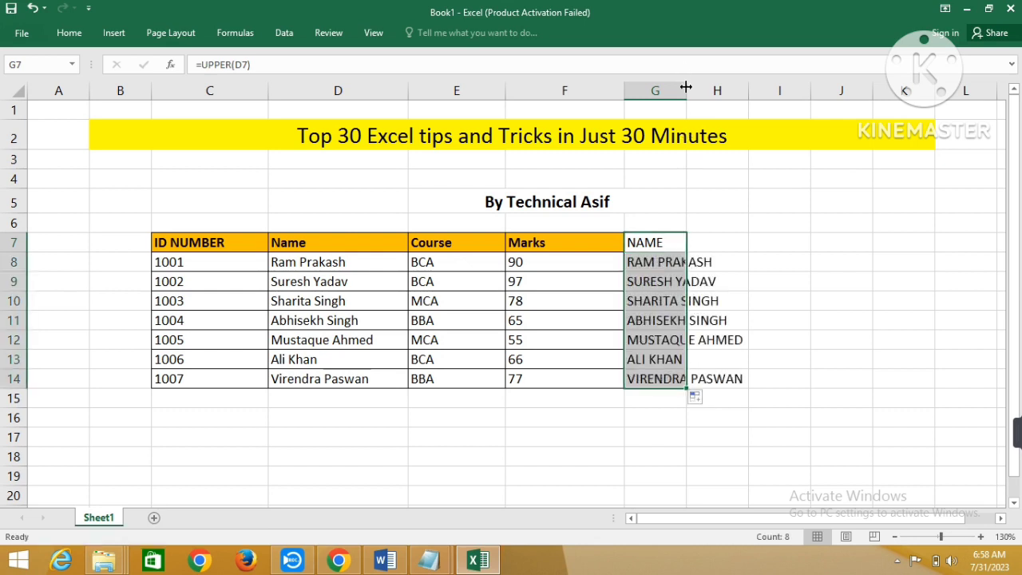
drag(686, 86, 779, 88)
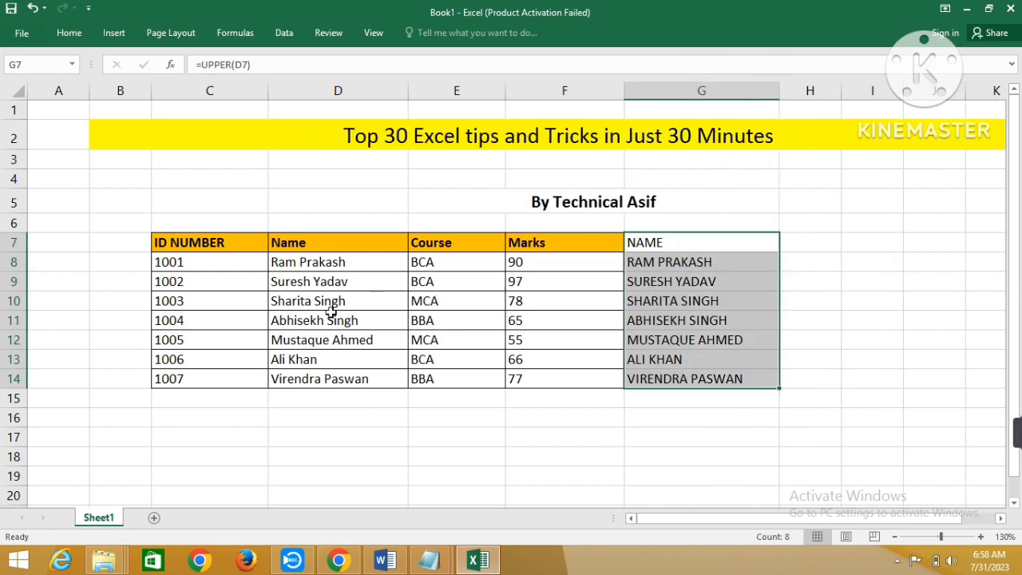
click(719, 364)
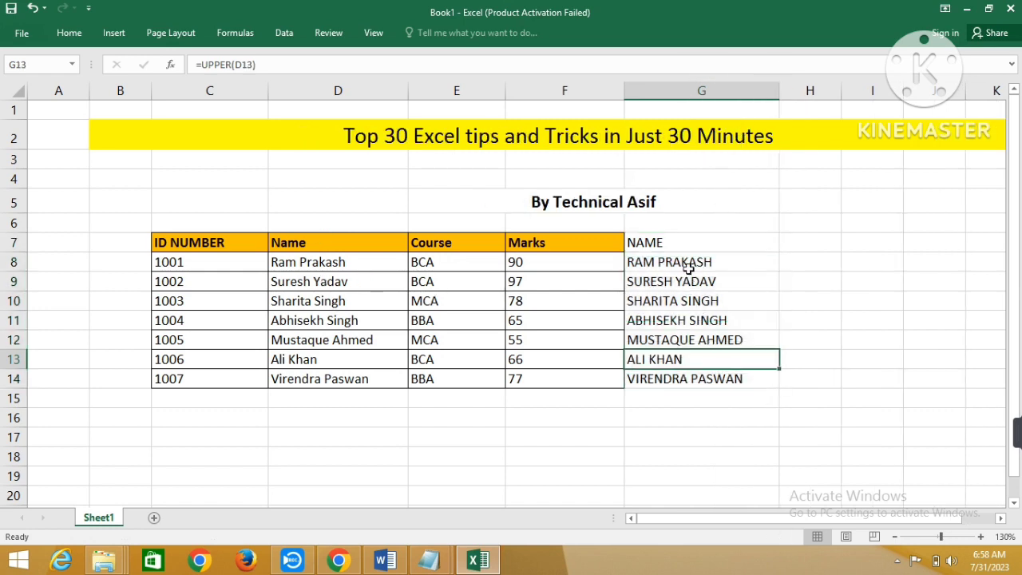
Delete the uppercase names from cells G7:G14
drag(682, 243, 704, 382)
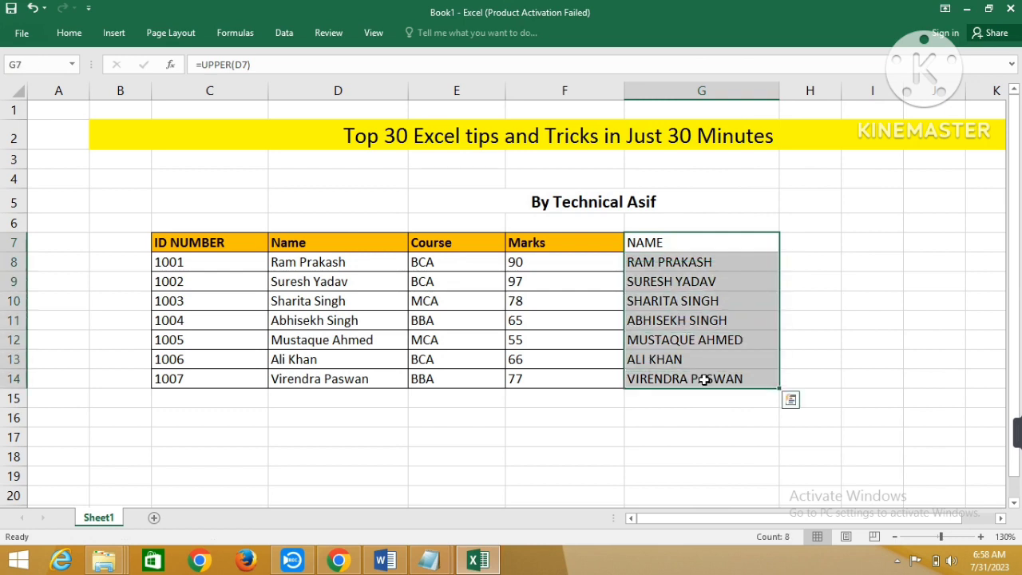
key(Delete)
click(703, 378)
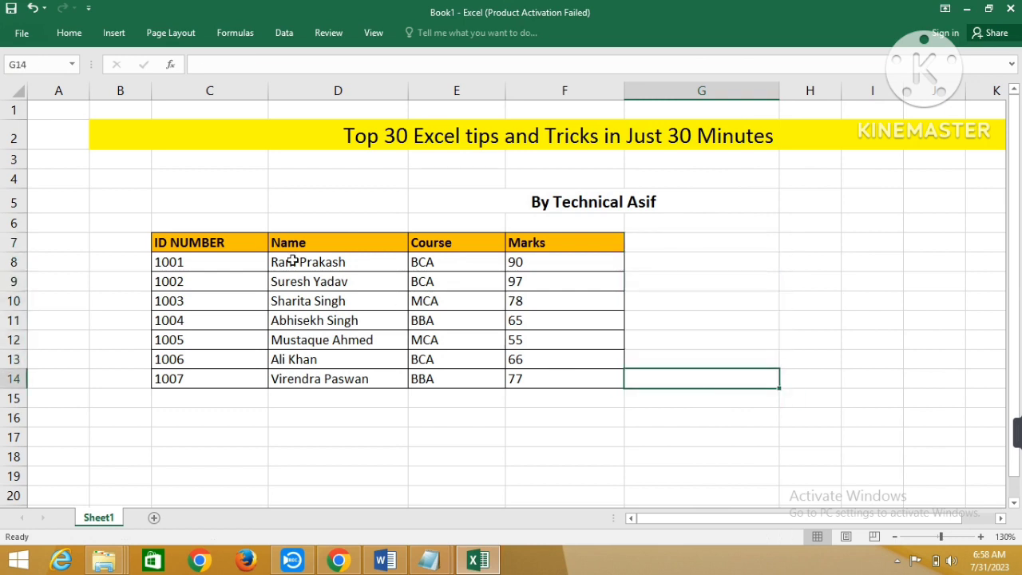
Change the font of the whole student table, C7:F14, to Copperplate Gothic Bold
drag(215, 243, 553, 379)
click(65, 33)
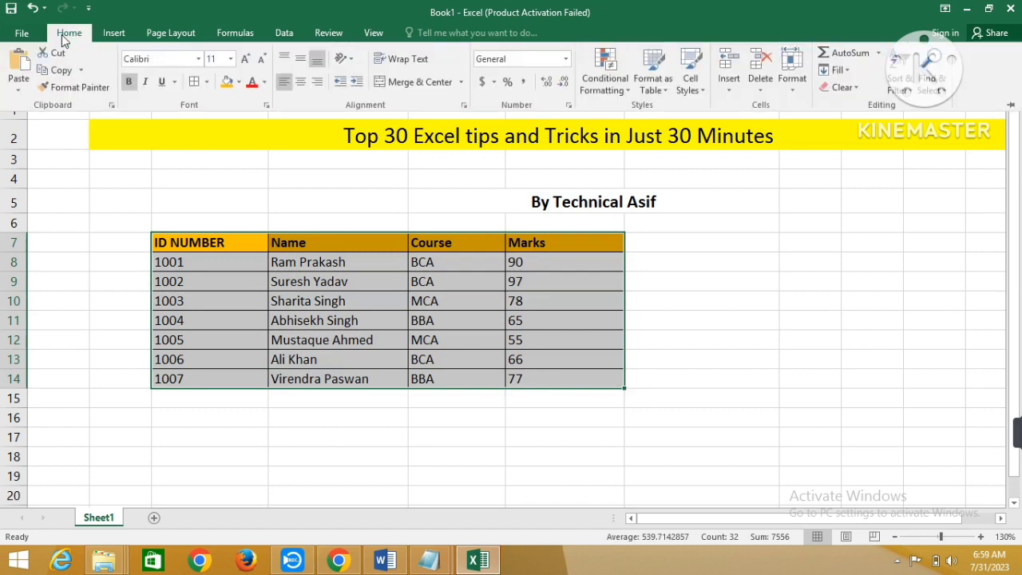
click(198, 60)
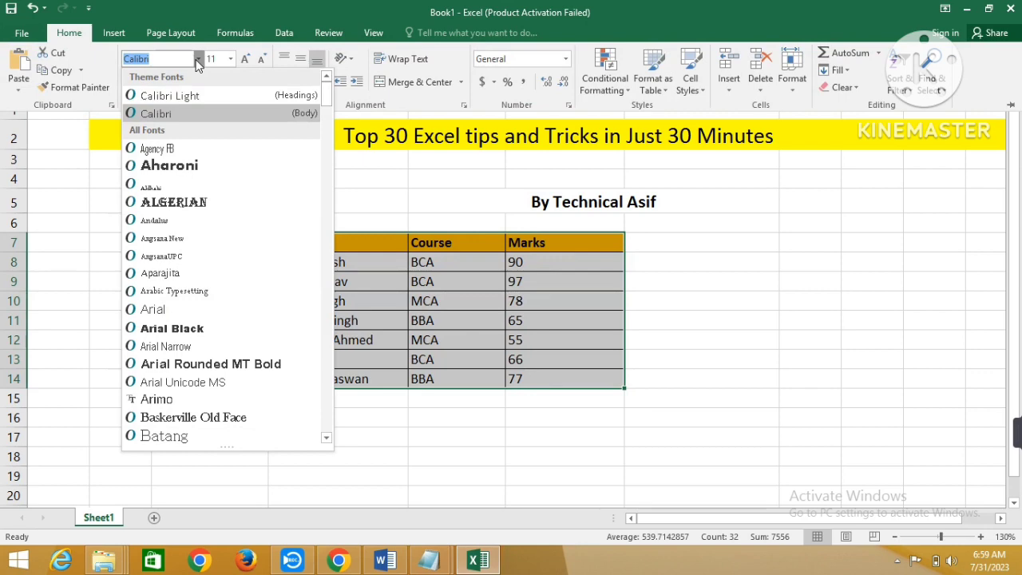
text(Copperplate Goth)
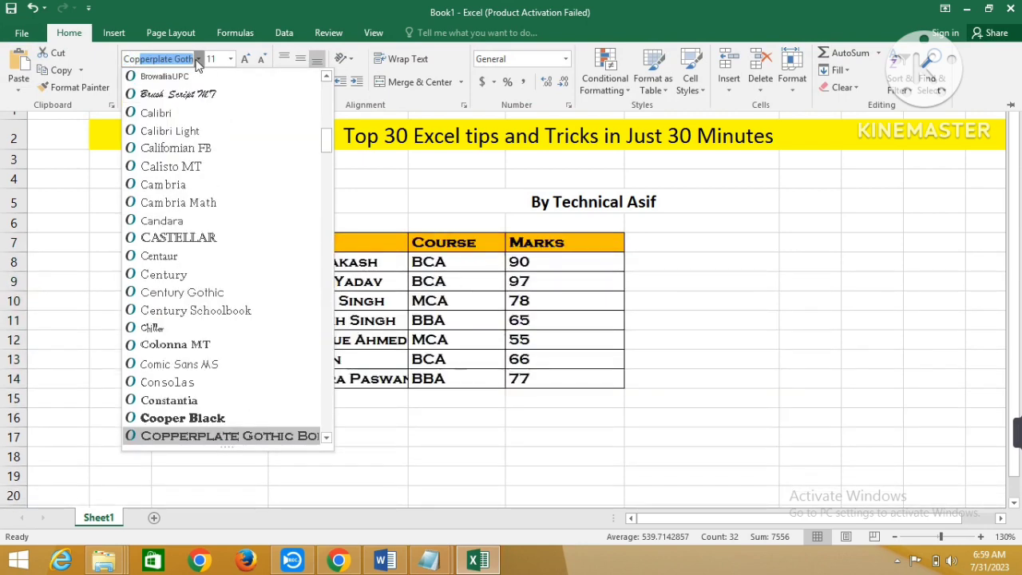
click(250, 439)
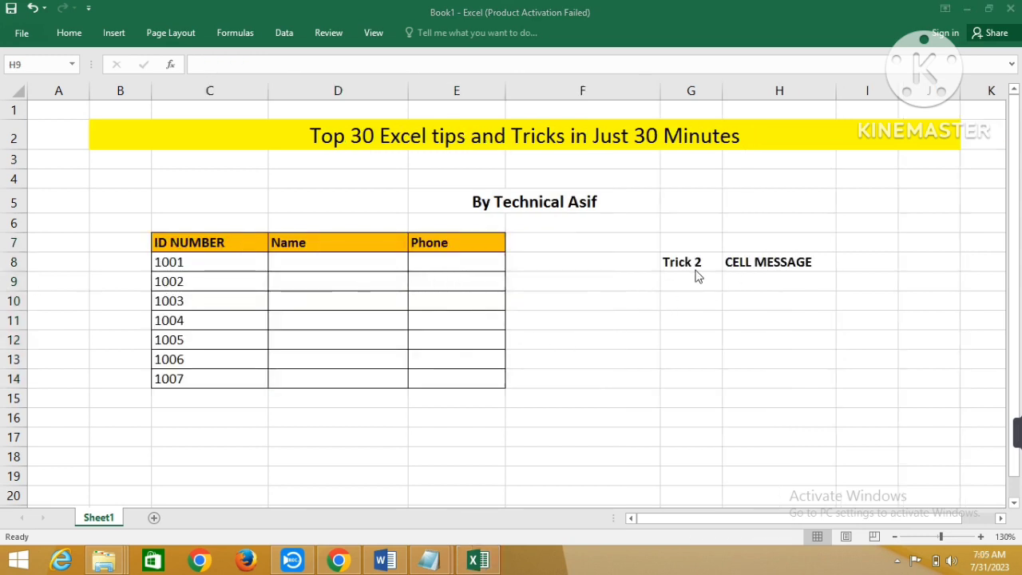
Examine the input messages on the cells of the Name column and on the first Phone cell
click(317, 268)
click(332, 286)
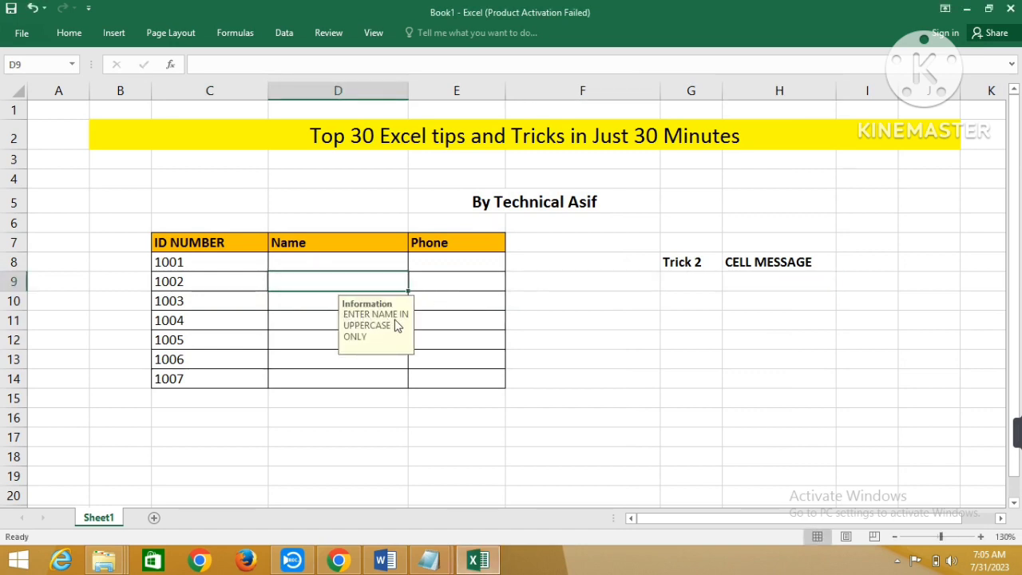
click(292, 265)
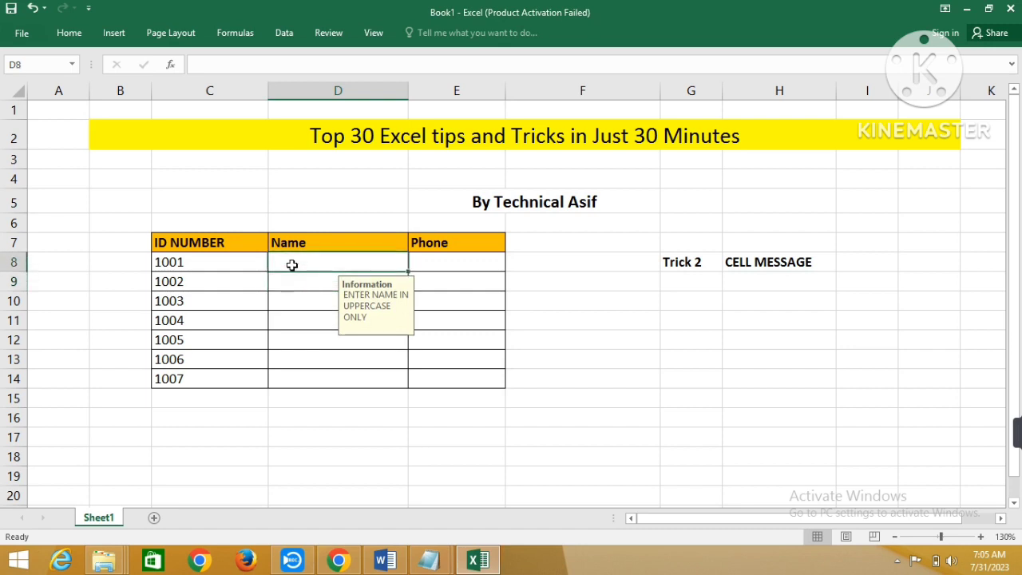
click(303, 320)
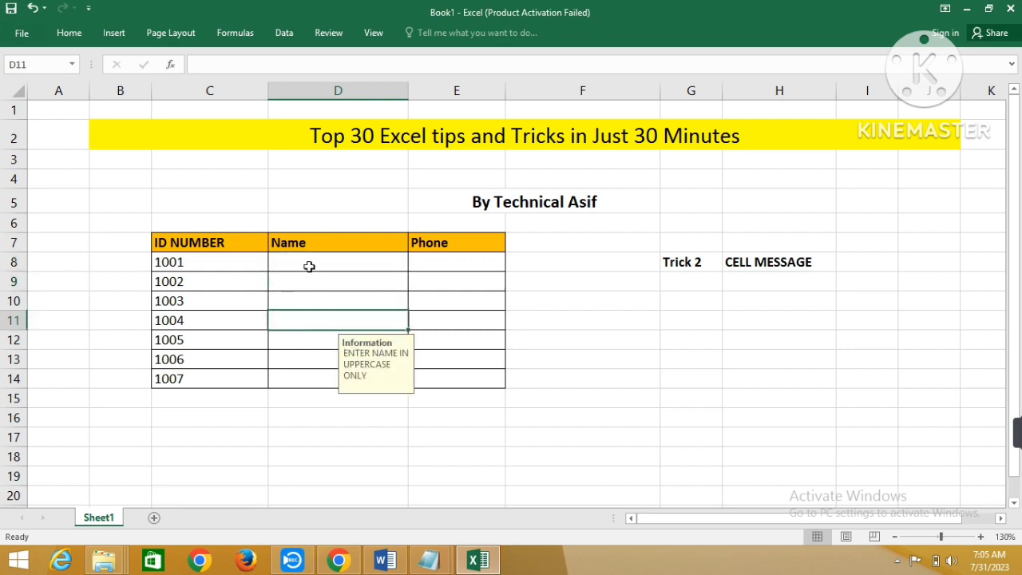
click(308, 265)
click(309, 287)
click(307, 321)
click(314, 361)
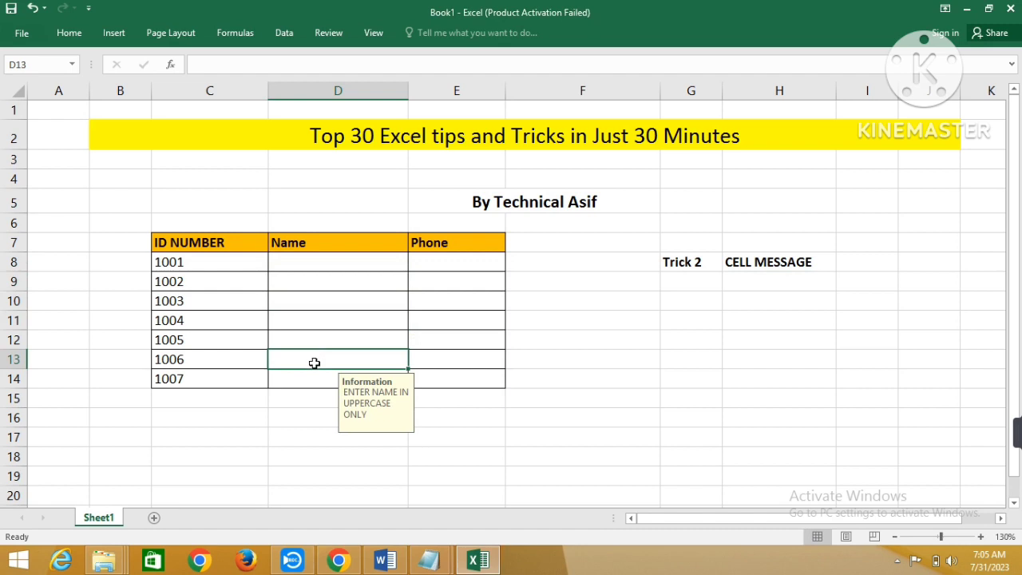
click(304, 267)
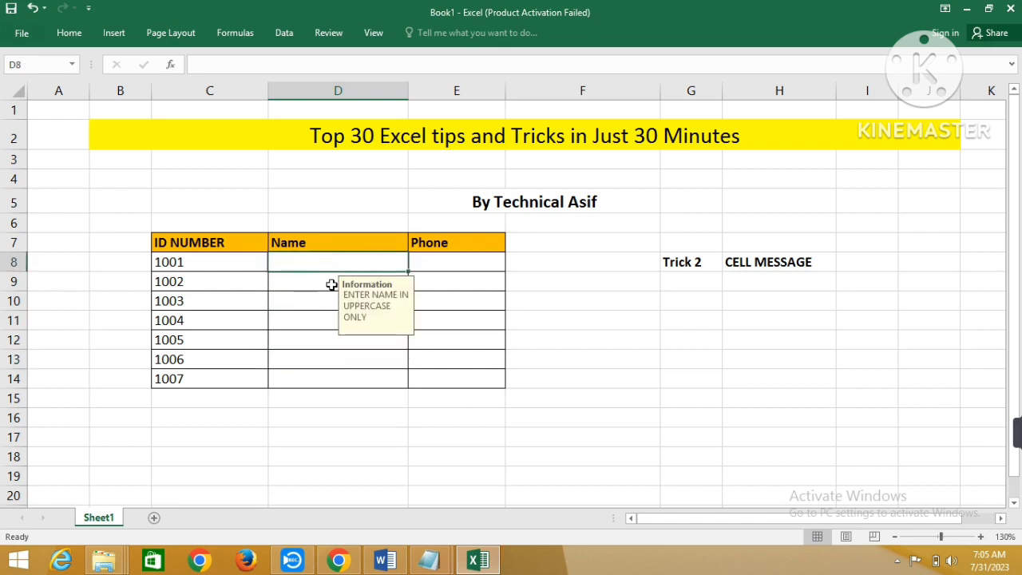
click(308, 288)
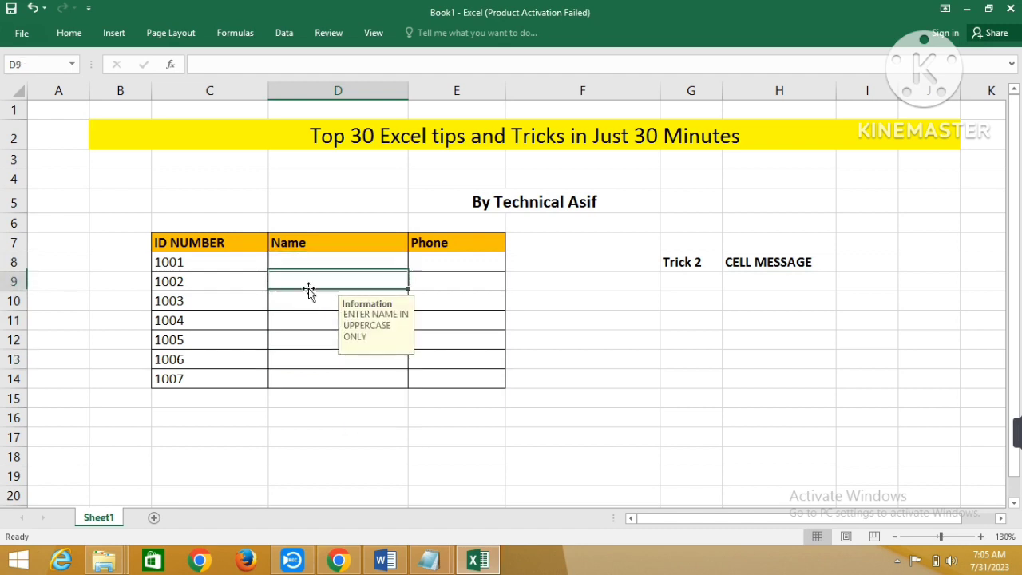
click(308, 316)
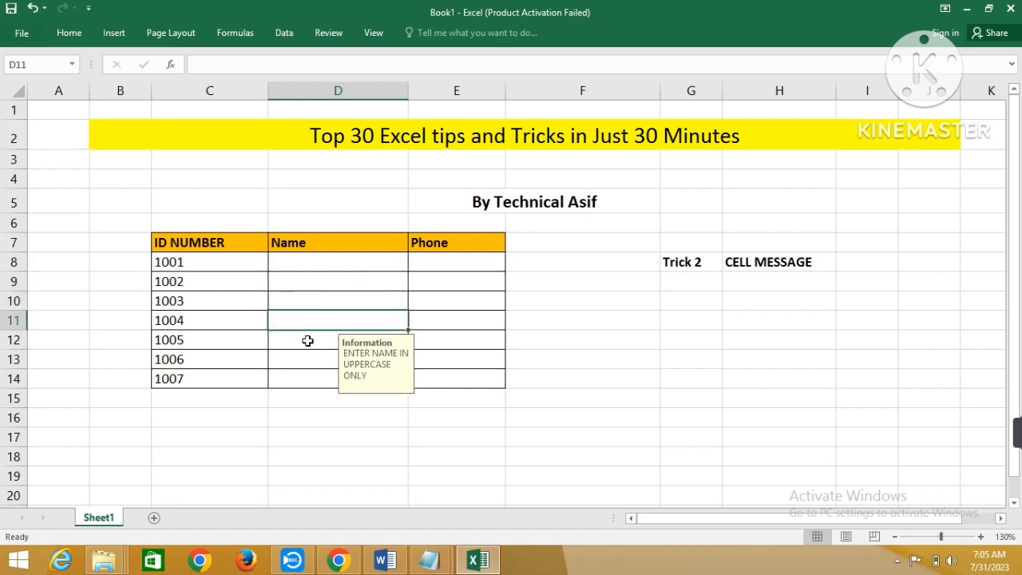
click(315, 264)
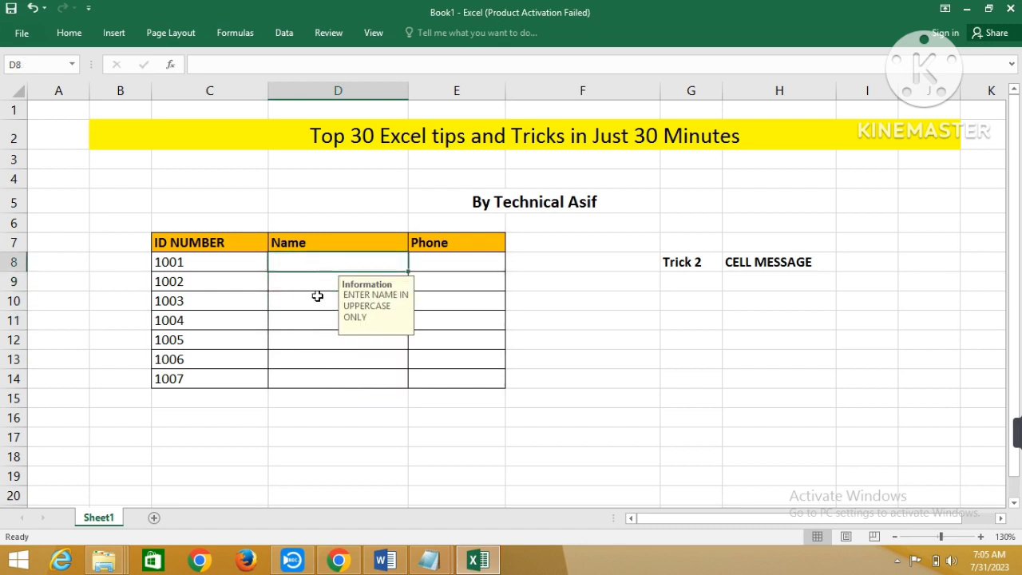
click(315, 297)
click(438, 265)
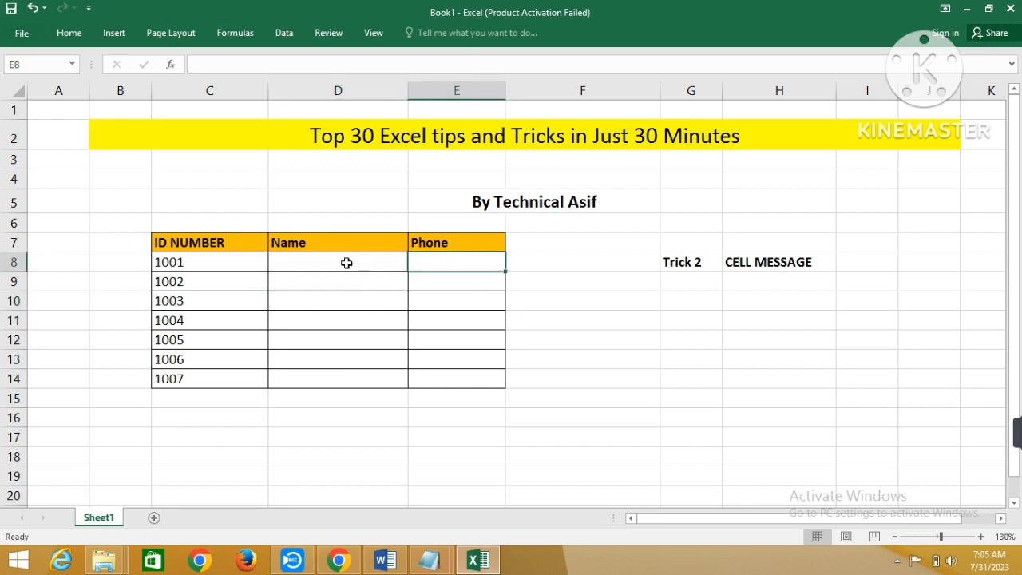
Add a data validation input message to Phone cells E8:E14 with the title INFORMATION and the message ENTER DIGITS ONLY
drag(436, 264, 450, 388)
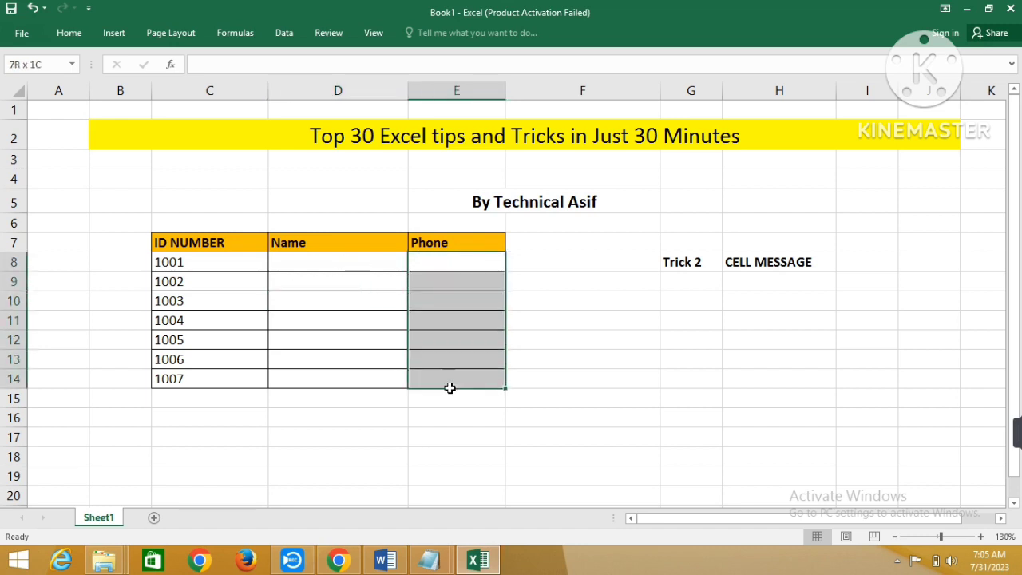
click(288, 34)
click(653, 89)
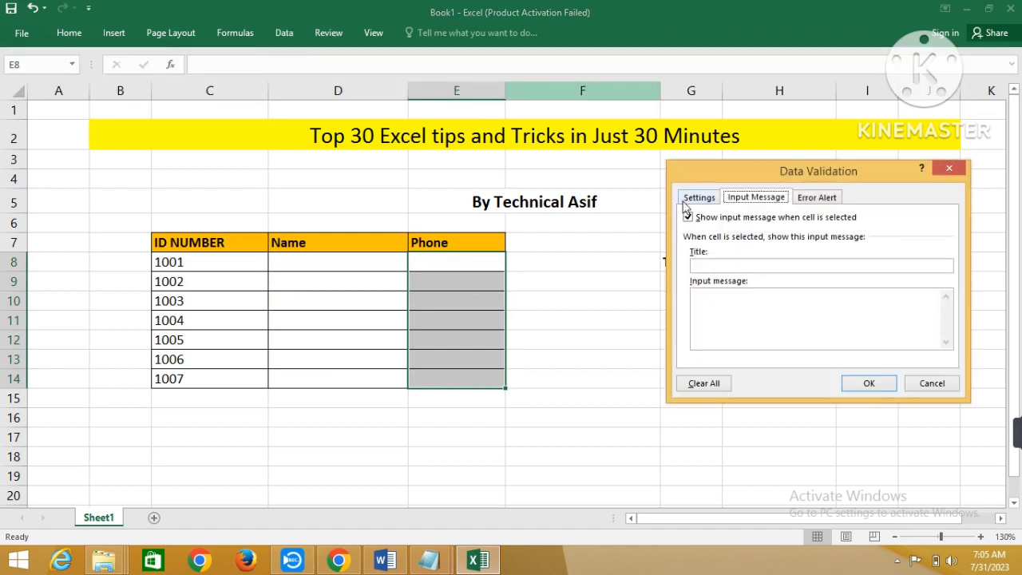
click(687, 200)
click(755, 199)
click(717, 264)
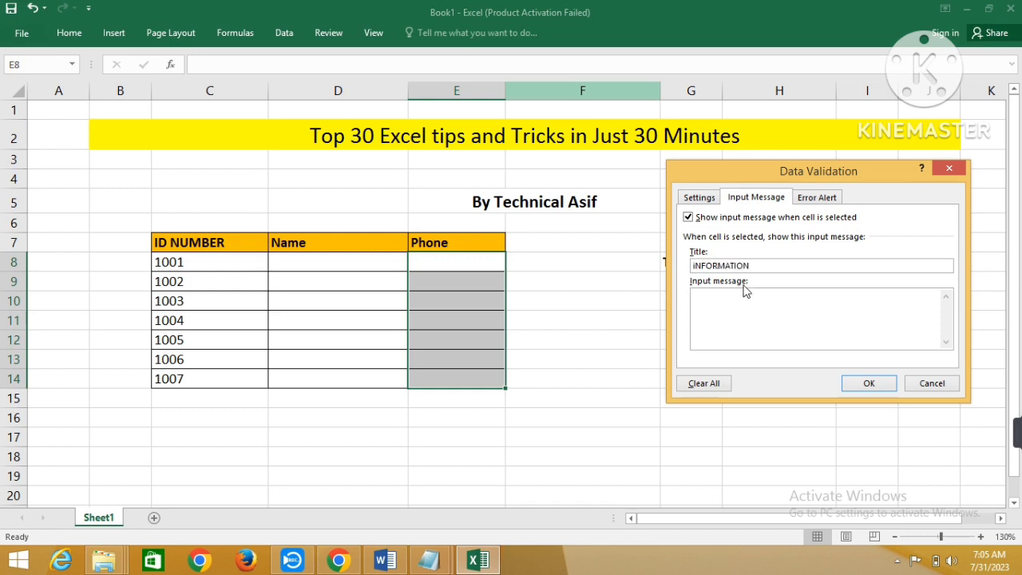
key(Delete)
text(I)
click(729, 300)
click(862, 385)
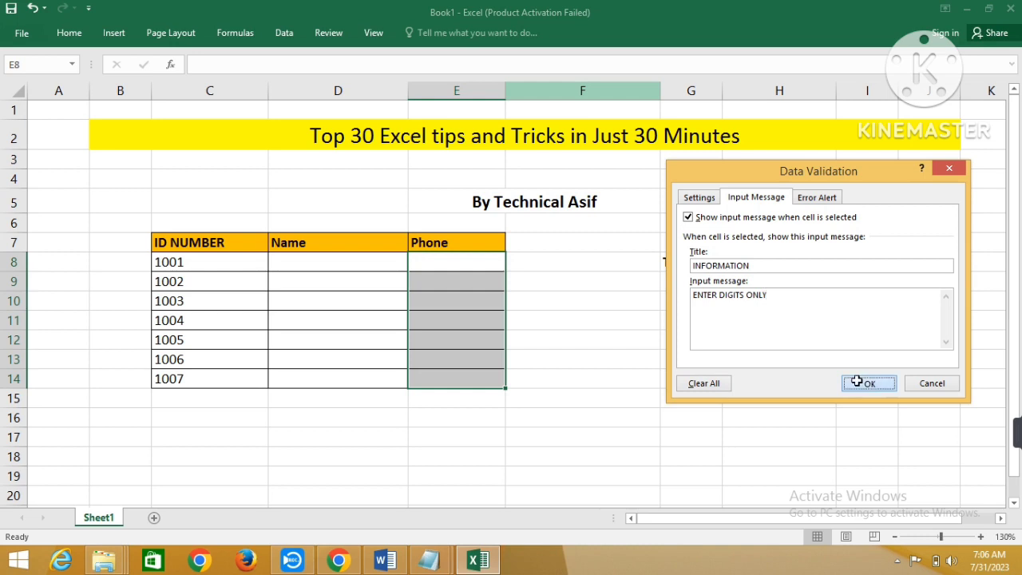
Check the input message on each Phone cell from E8 to E13
click(444, 270)
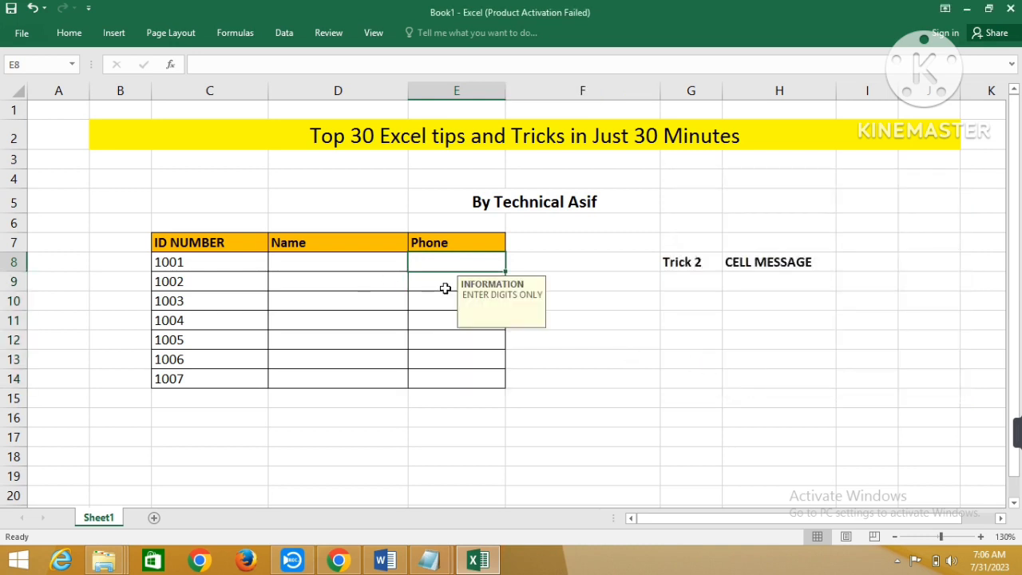
click(445, 283)
click(443, 302)
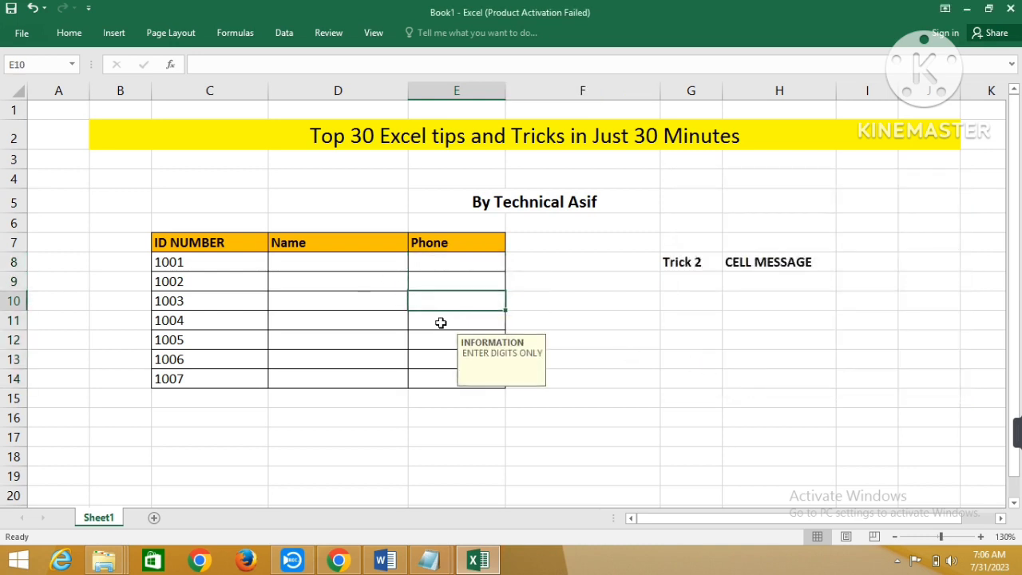
click(440, 323)
click(440, 339)
click(439, 358)
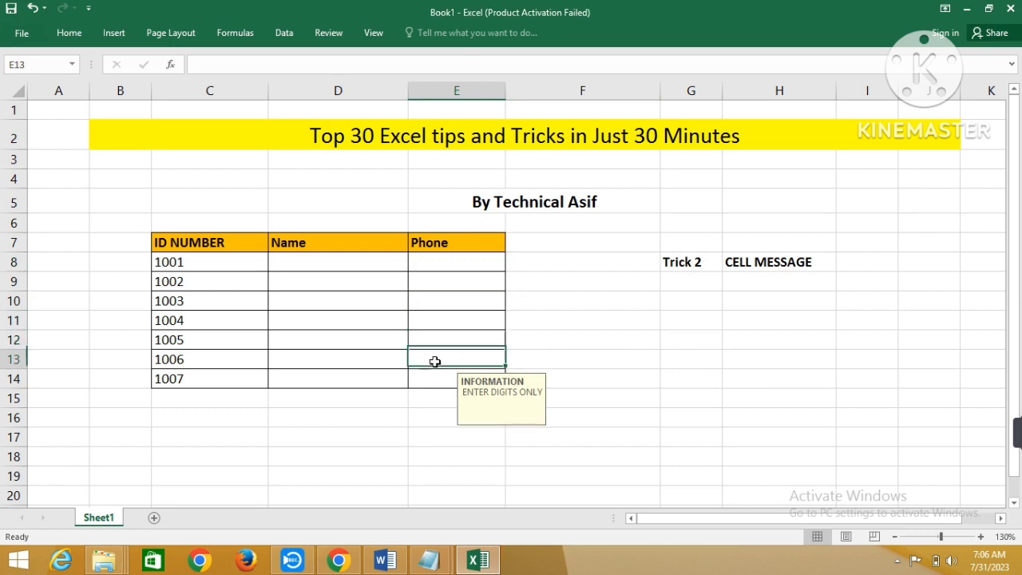
Clear all data validation settings, including the input message, from Phone cells E8:E14
drag(457, 266, 463, 384)
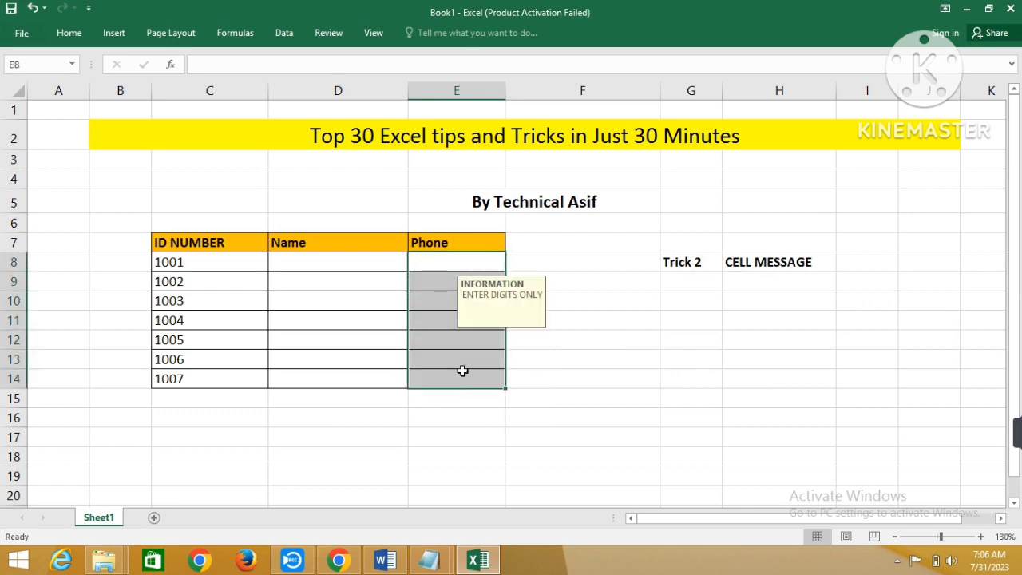
click(286, 33)
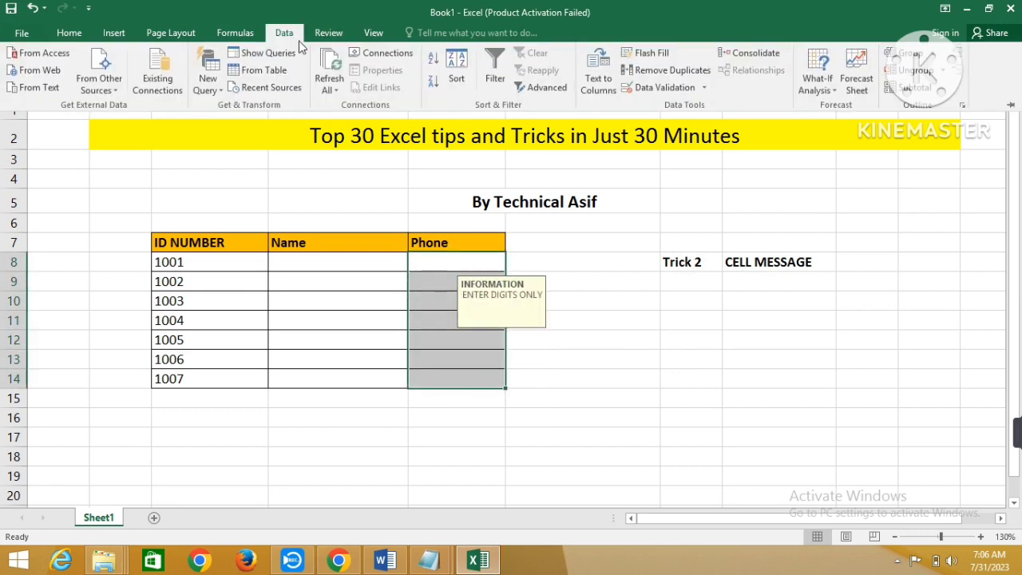
click(649, 87)
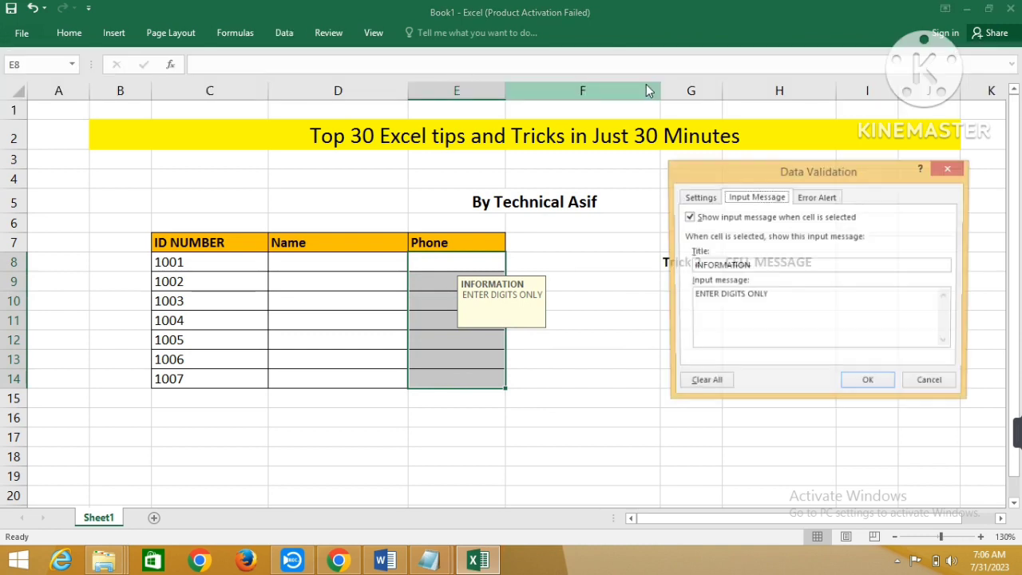
click(704, 384)
click(869, 383)
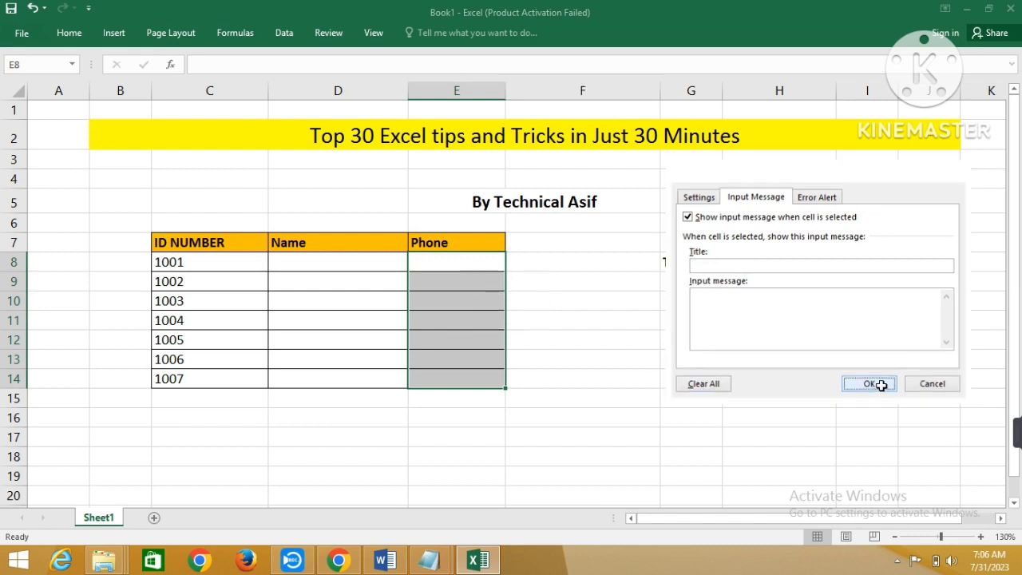
Check Phone cells E8 and E9 for any remaining input message
click(462, 283)
click(456, 262)
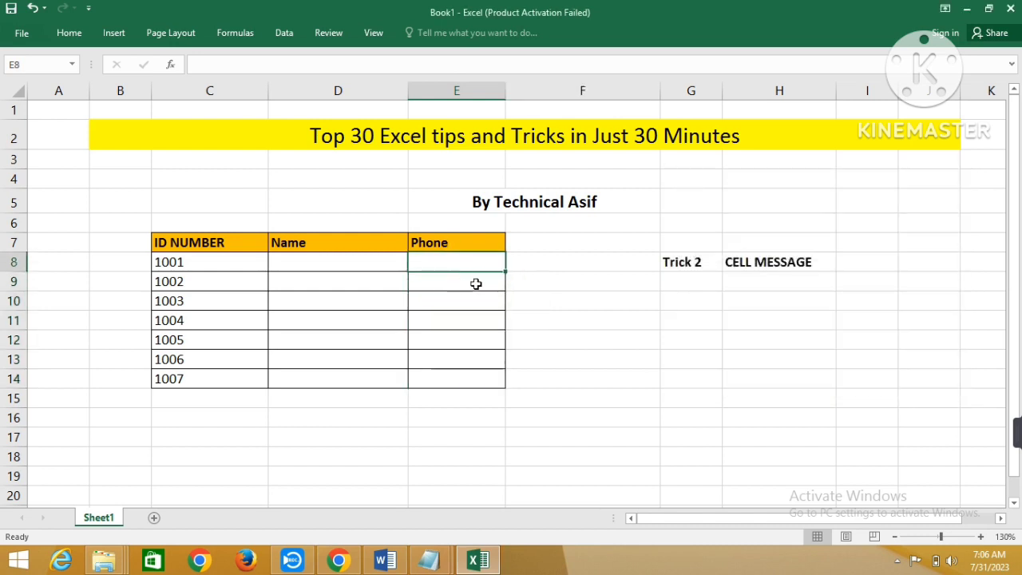
click(476, 286)
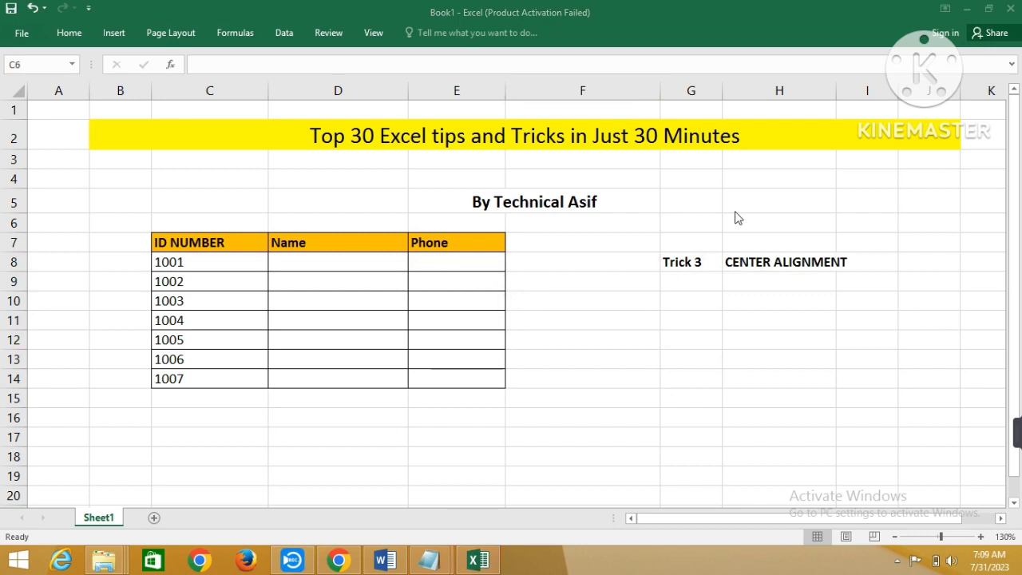
Enter the title EMP RECORD in cell C6 above the table
click(198, 223)
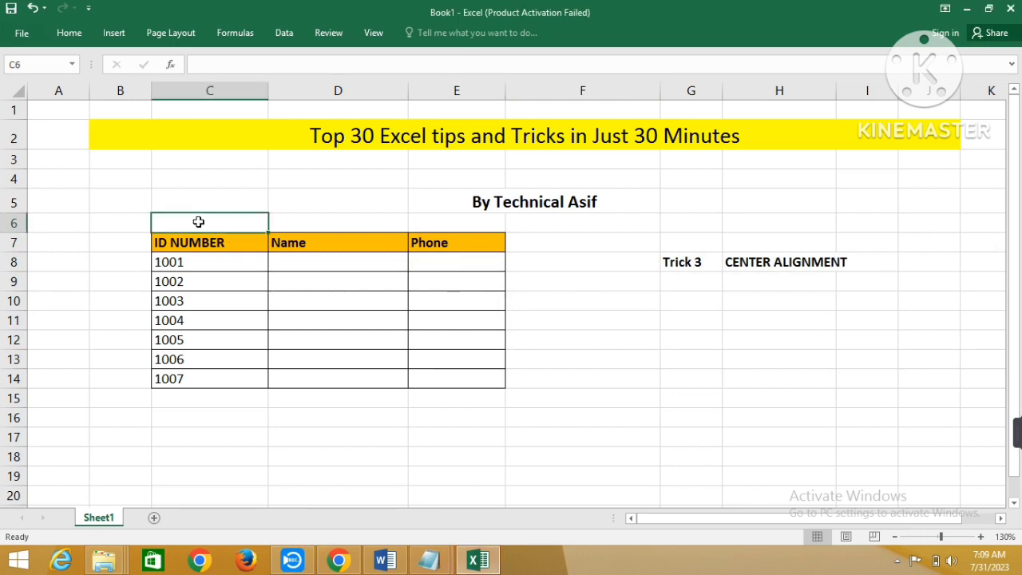
text(EM)
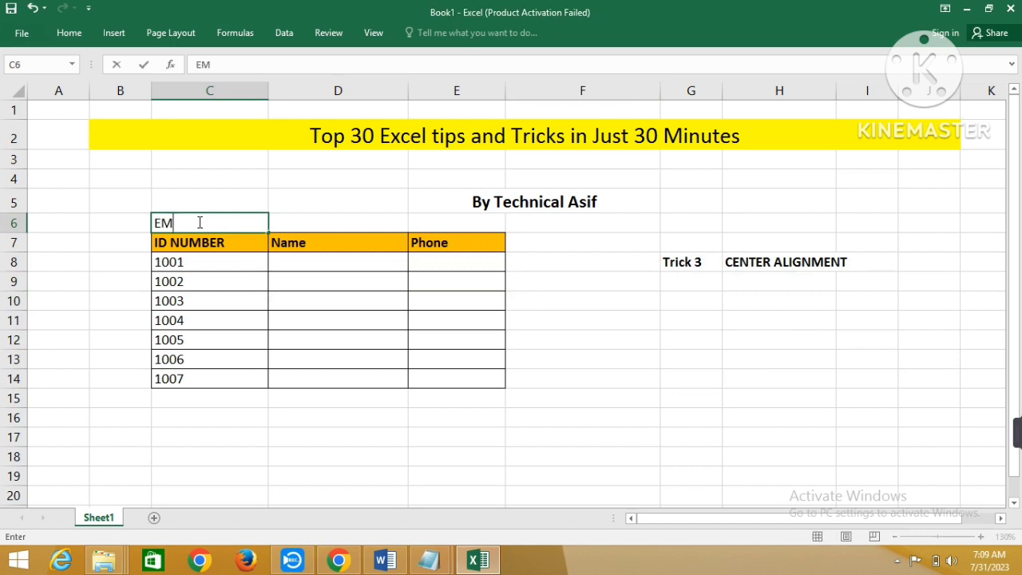
text(P RECORD)
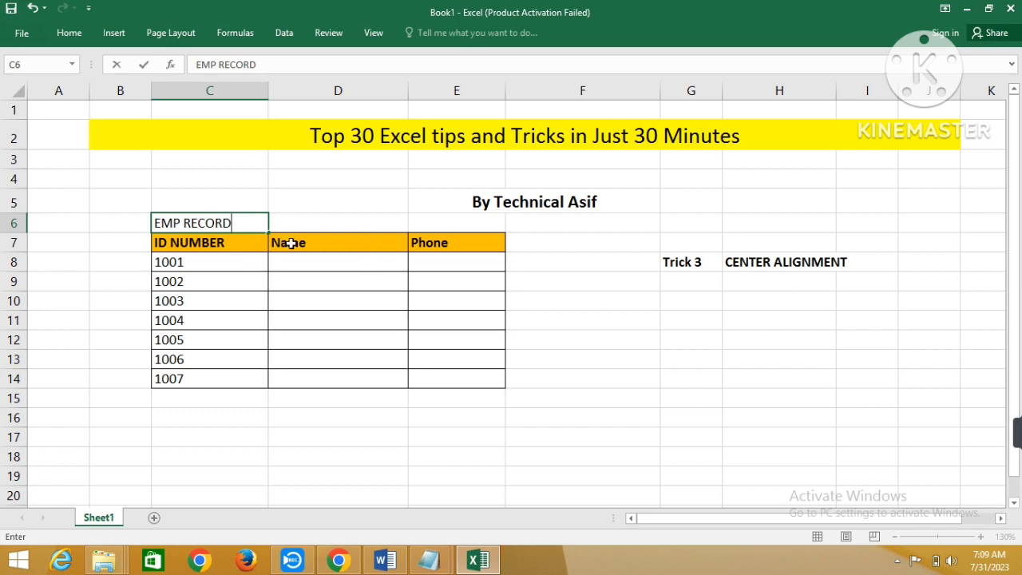
click(302, 228)
Try Merge & Center on the title across C6:E6, and undo the merge
drag(235, 223, 418, 219)
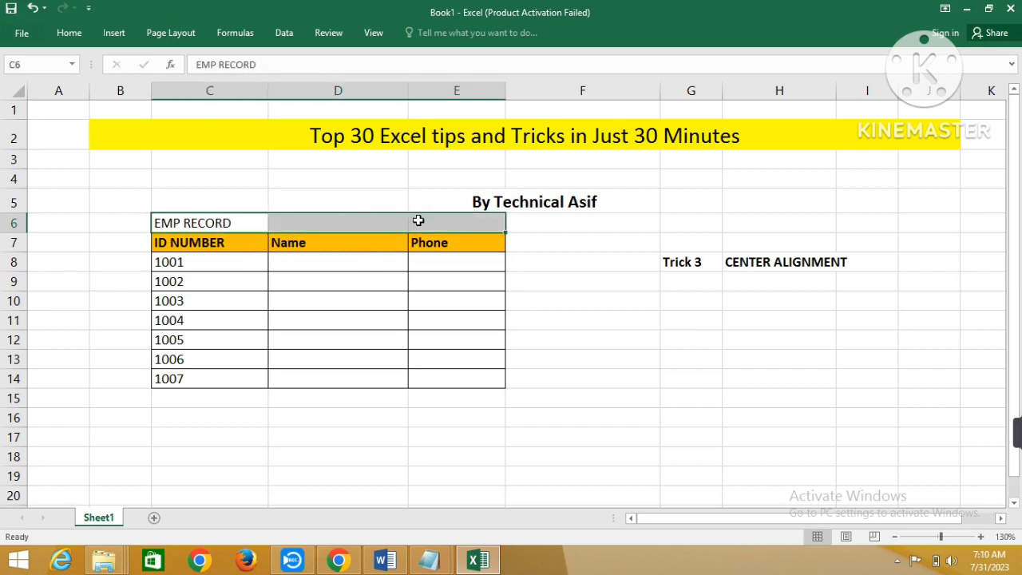
click(64, 34)
click(409, 82)
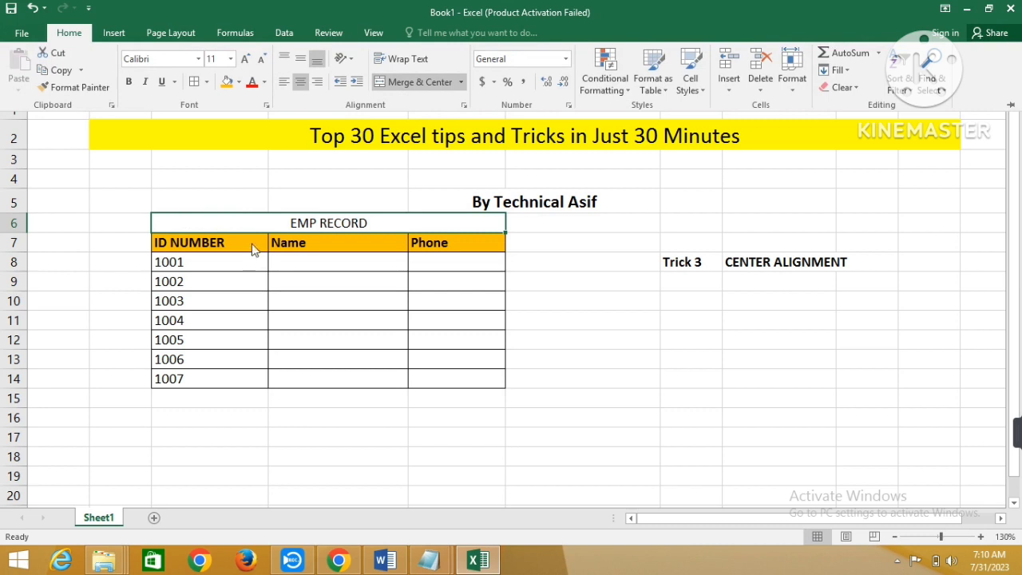
key(ctrl+z)
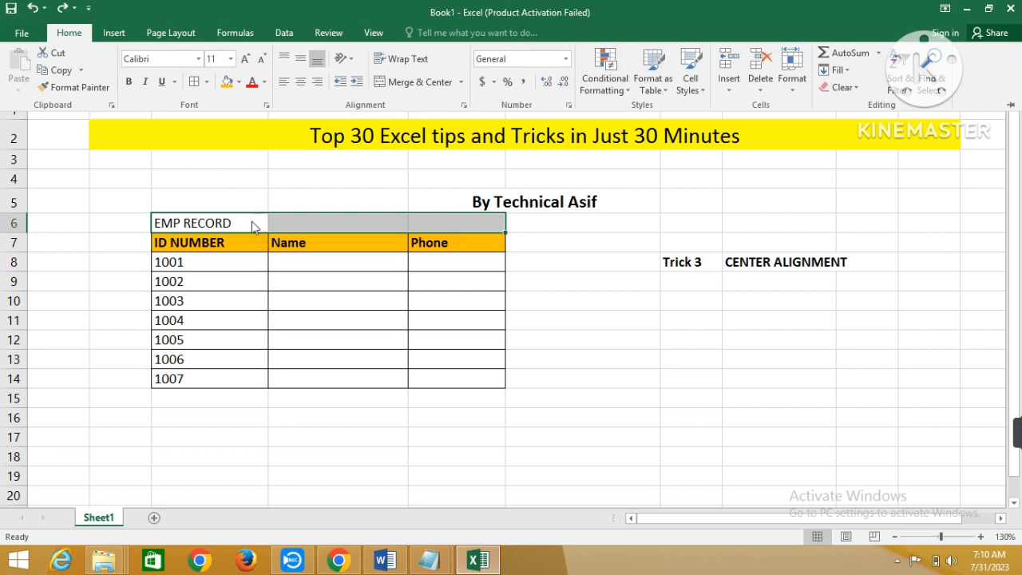
Center the EMP RECORD title over C6:E6 without merging, using the Center Across Selection horizontal alignment
click(252, 222)
click(256, 223)
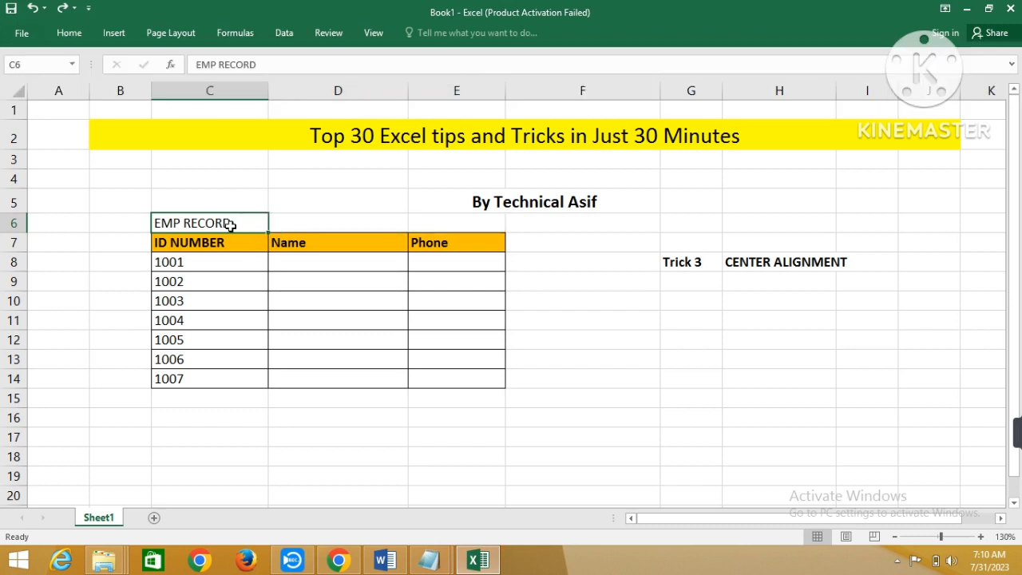
drag(230, 223, 418, 219)
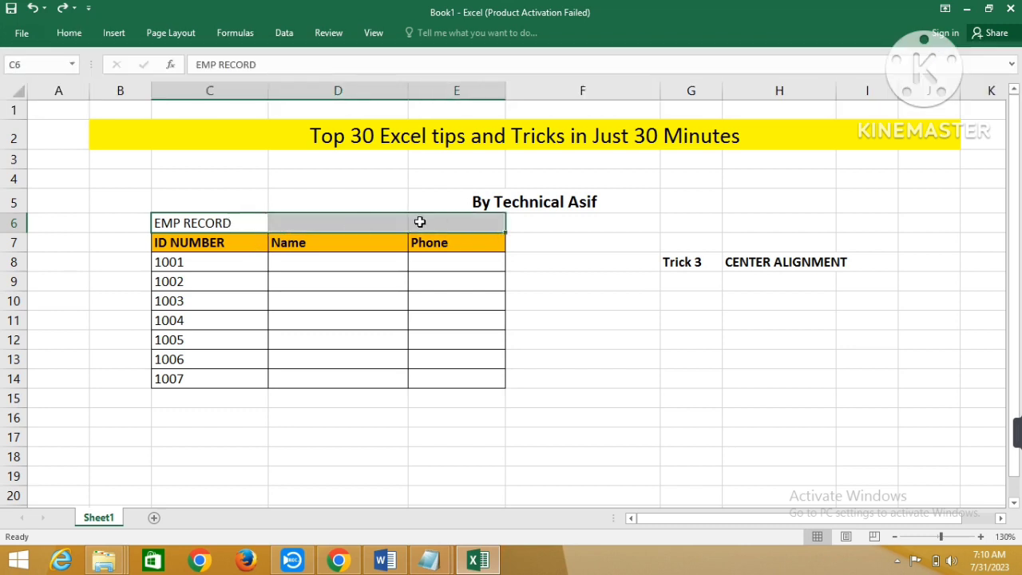
right_click(315, 222)
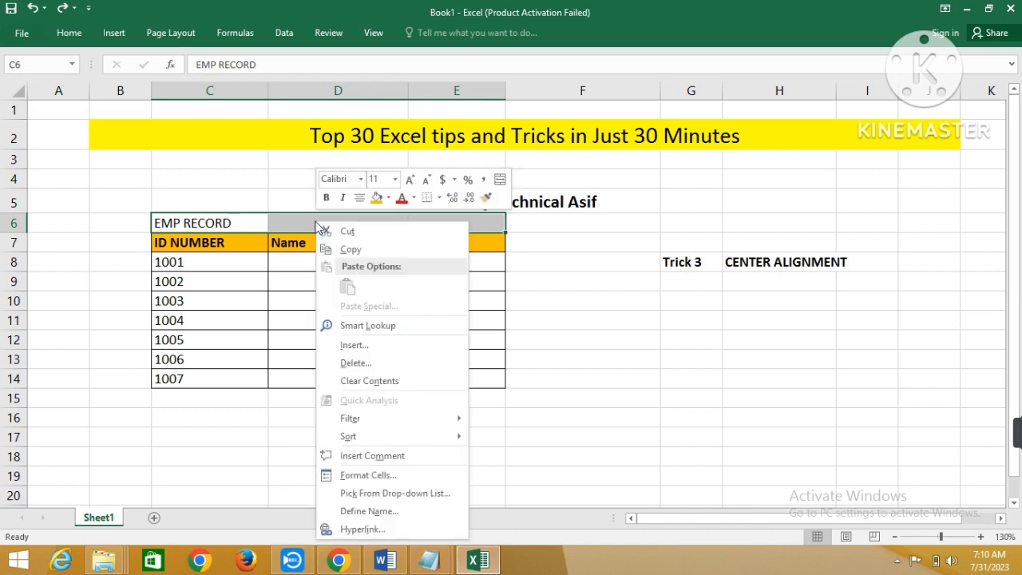
click(383, 477)
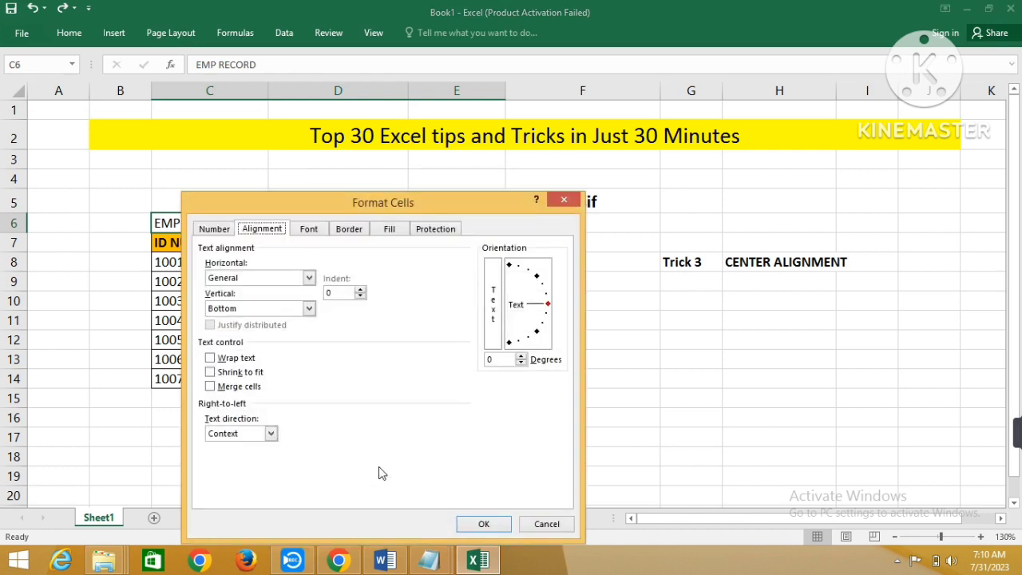
click(309, 278)
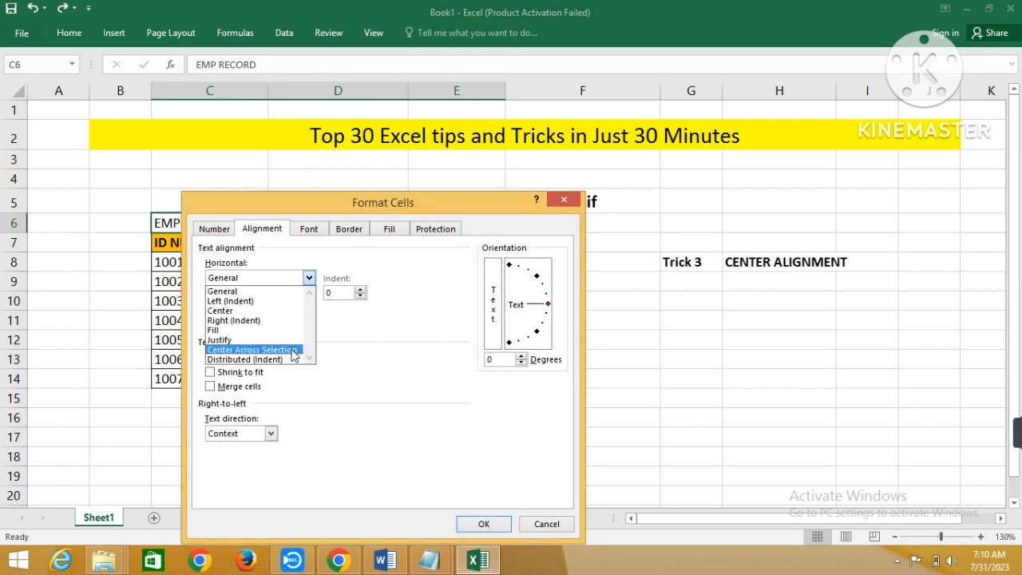
click(251, 350)
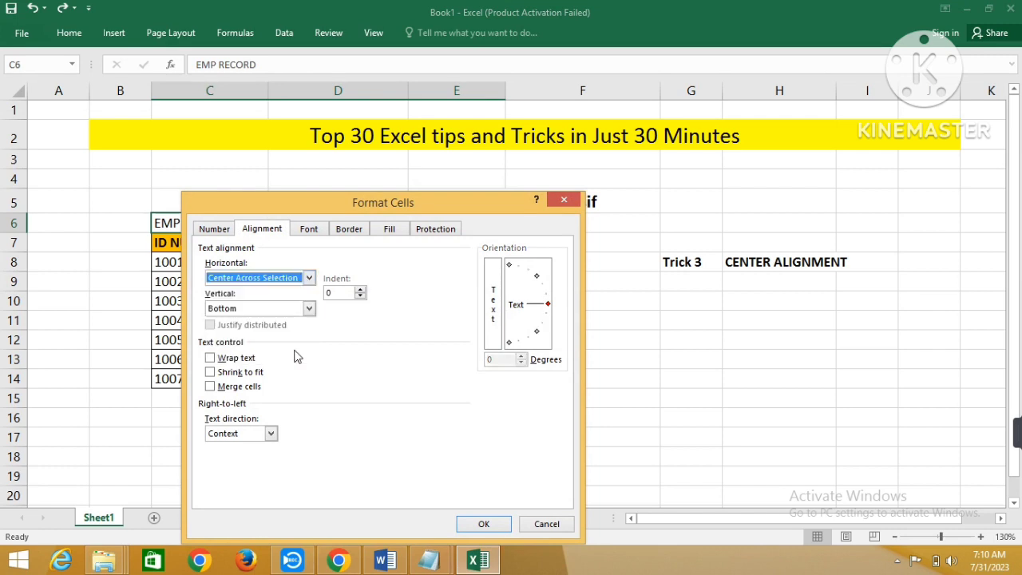
click(484, 524)
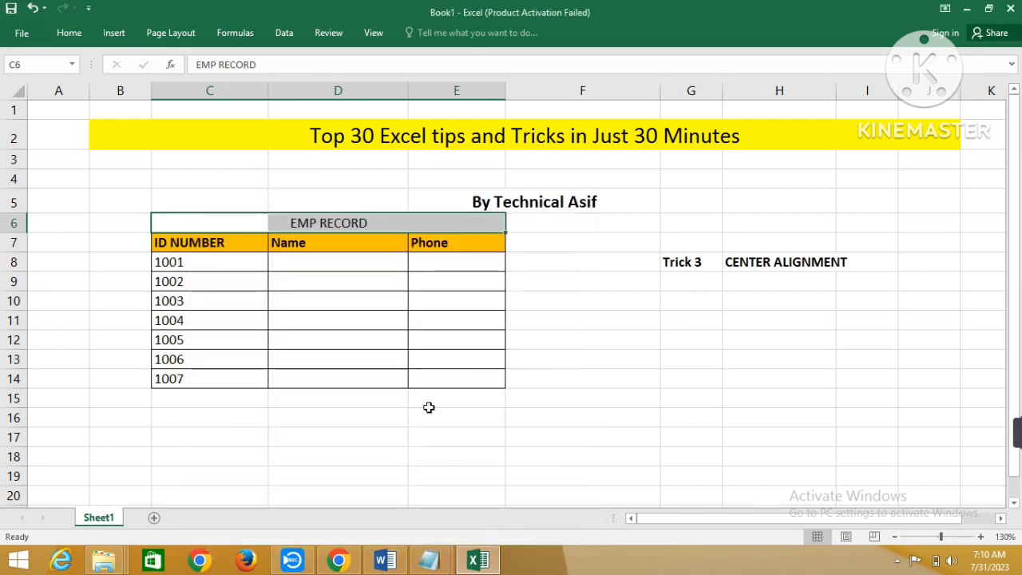
Check that the title row cells C6, D6 and E6 can still be selected individually
click(344, 224)
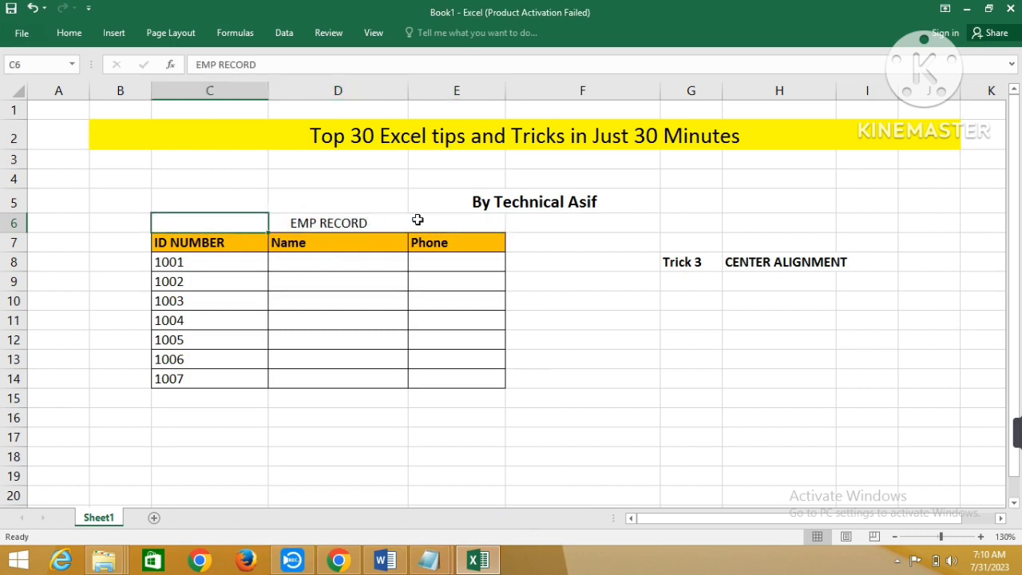
click(418, 219)
click(210, 224)
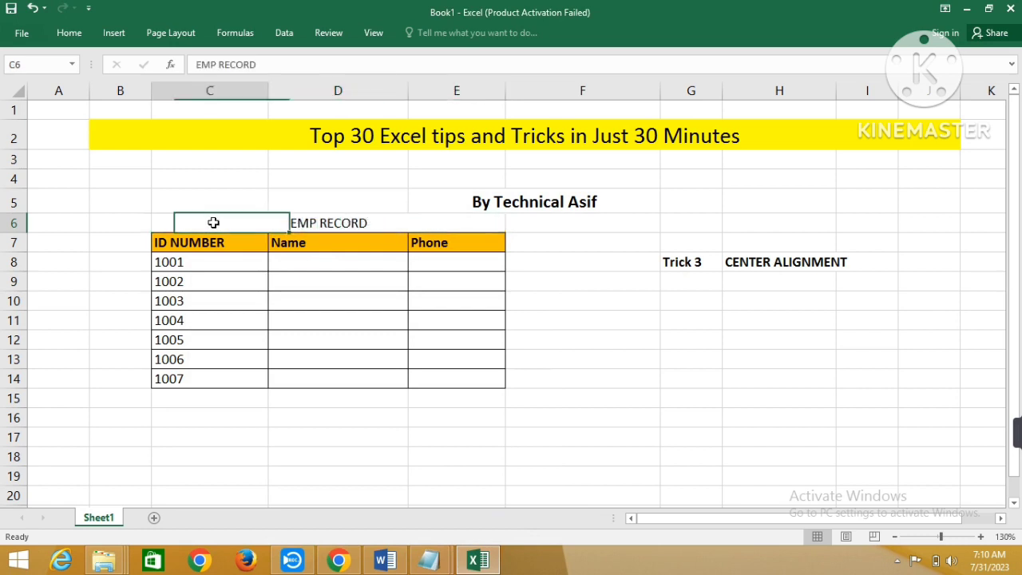
click(289, 224)
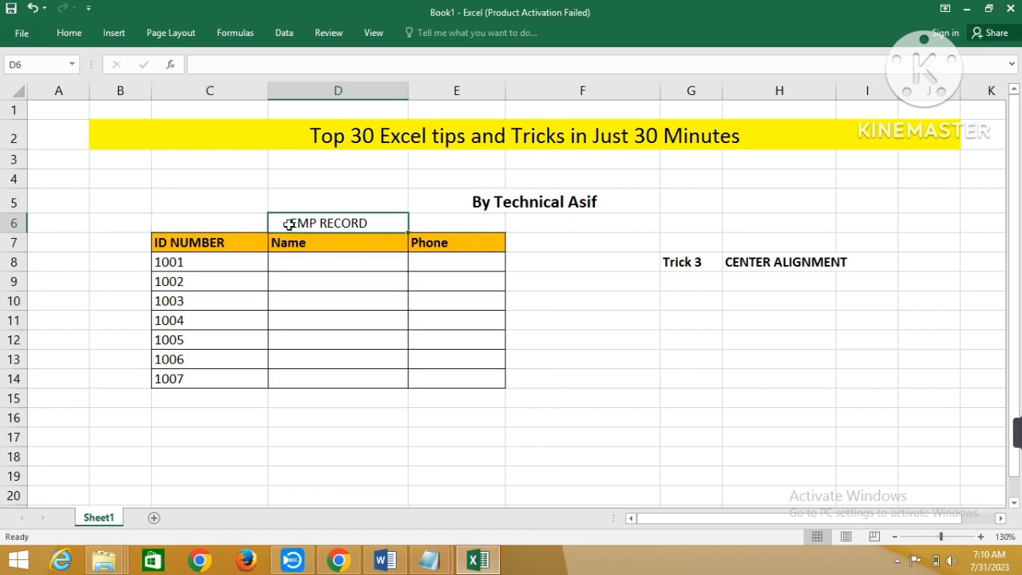
click(743, 265)
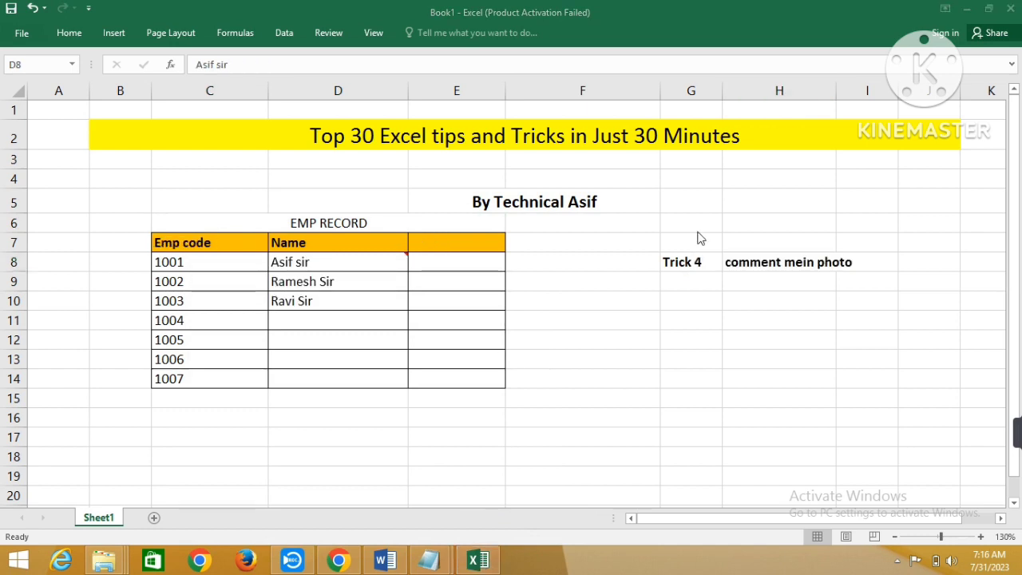
Examine the filled cells D8:D10 of the Name column and the picture comment on cell D8
click(349, 269)
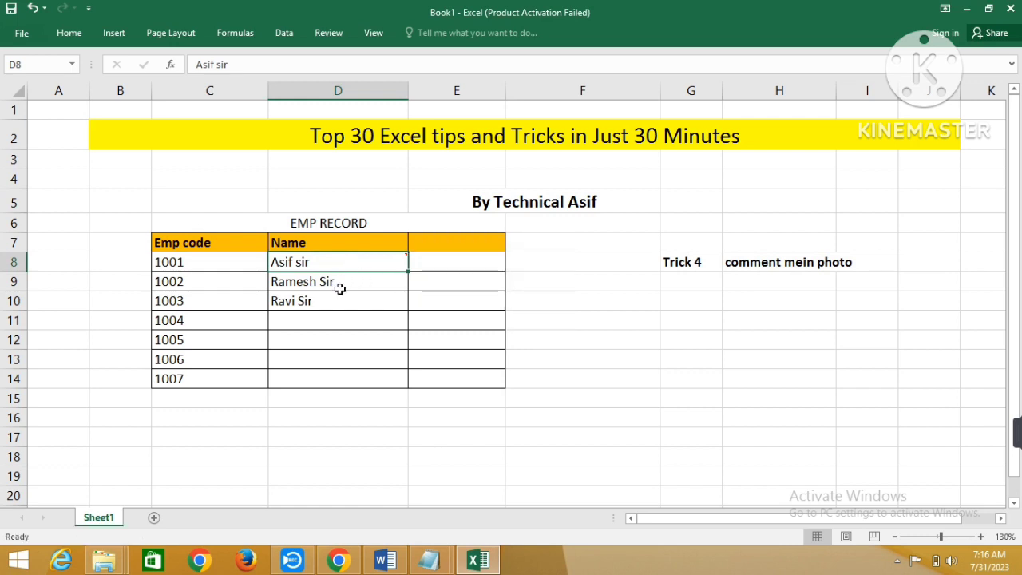
click(339, 281)
click(340, 265)
click(348, 276)
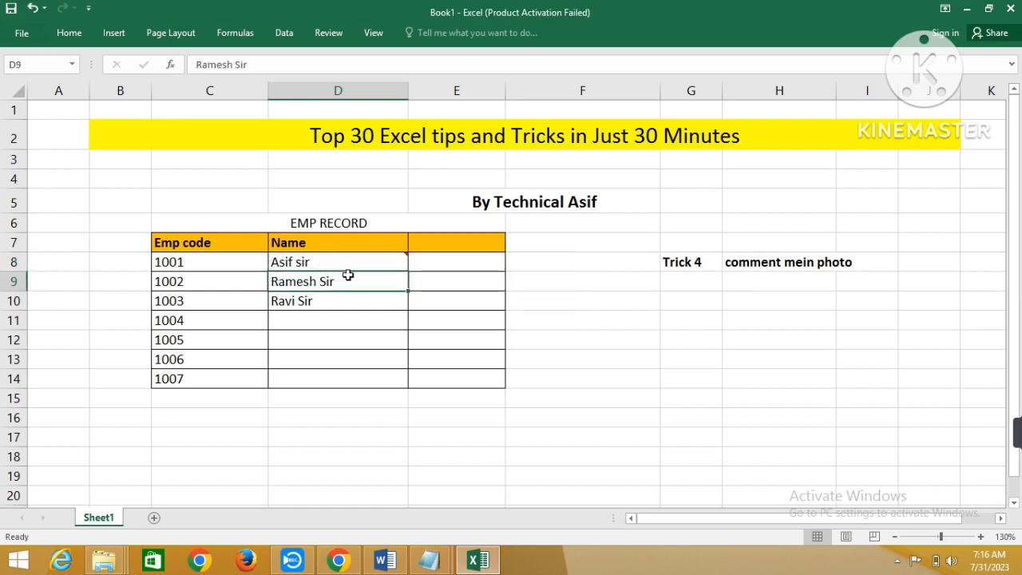
click(347, 262)
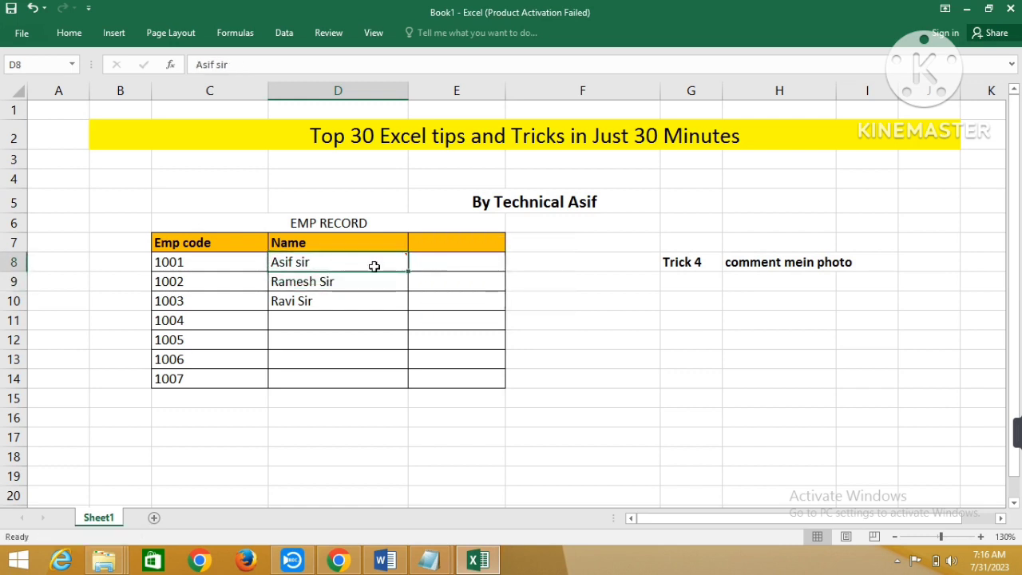
mouse_move(396, 266)
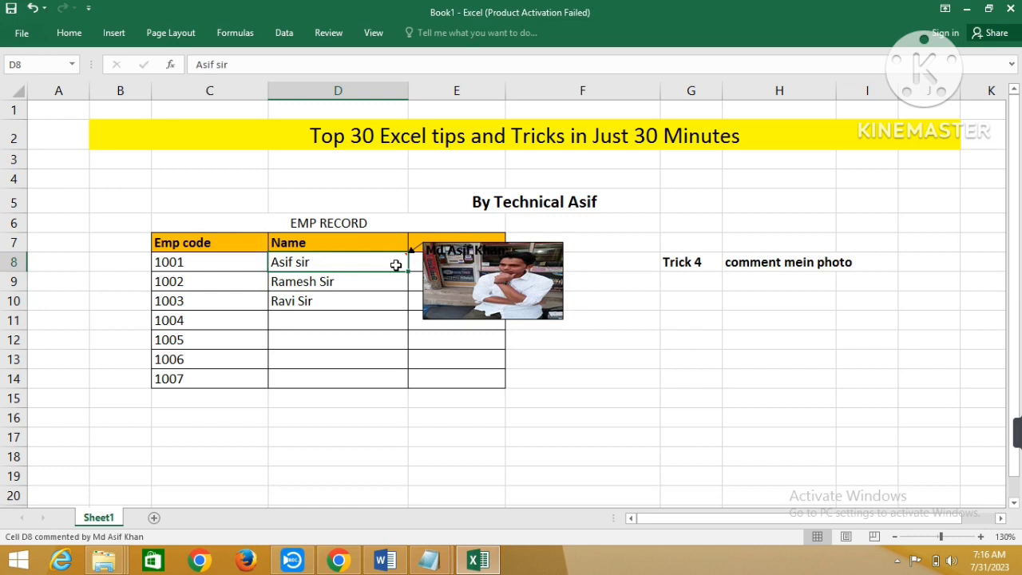
click(381, 282)
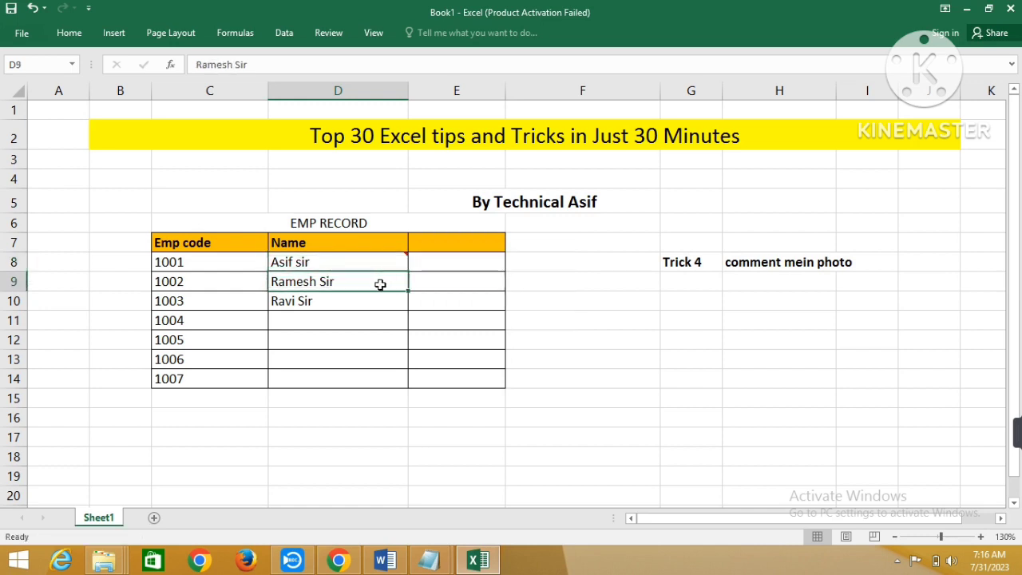
click(319, 262)
click(337, 281)
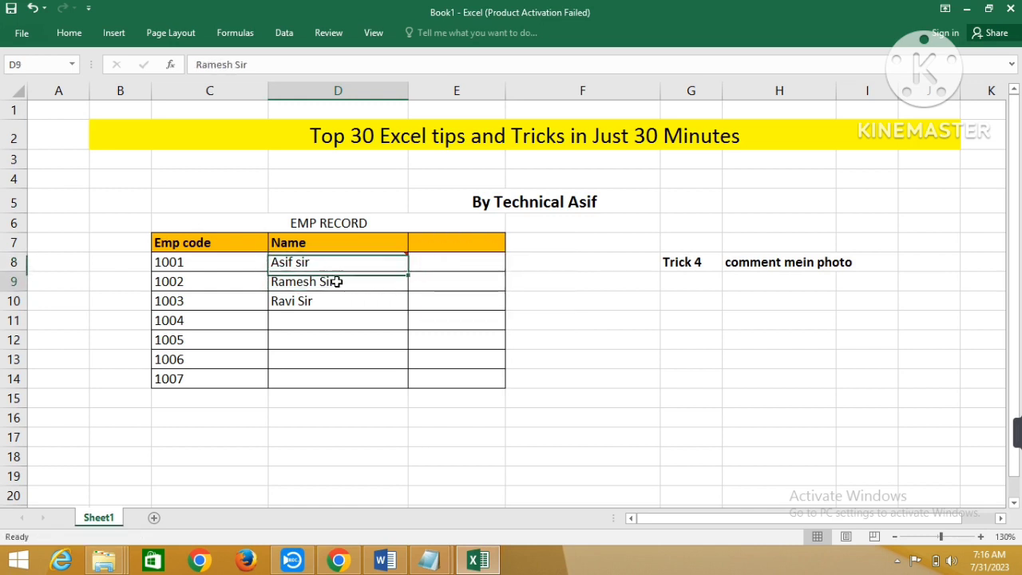
click(333, 302)
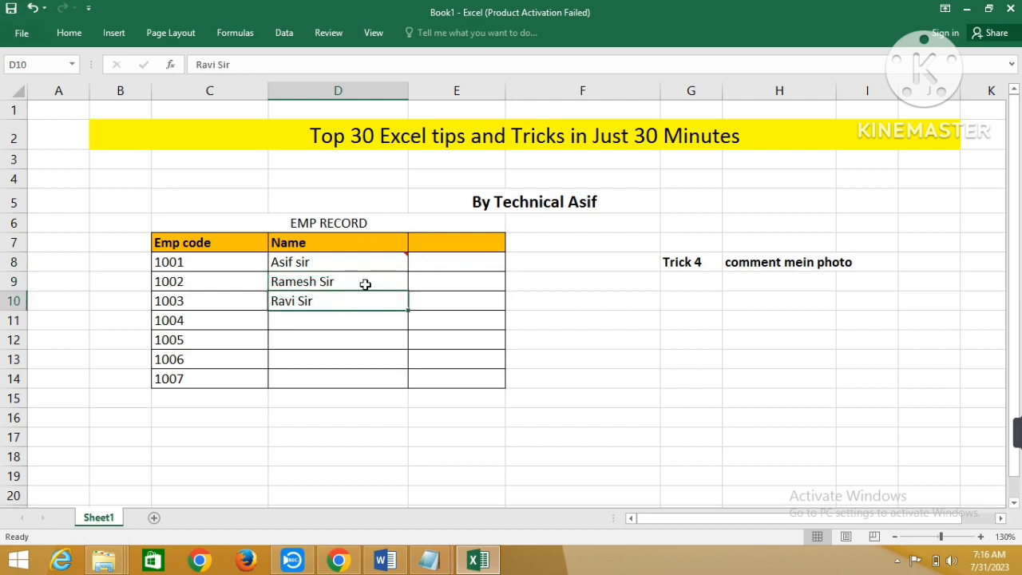
Insert a new comment on cell D9 in the Name column
click(365, 283)
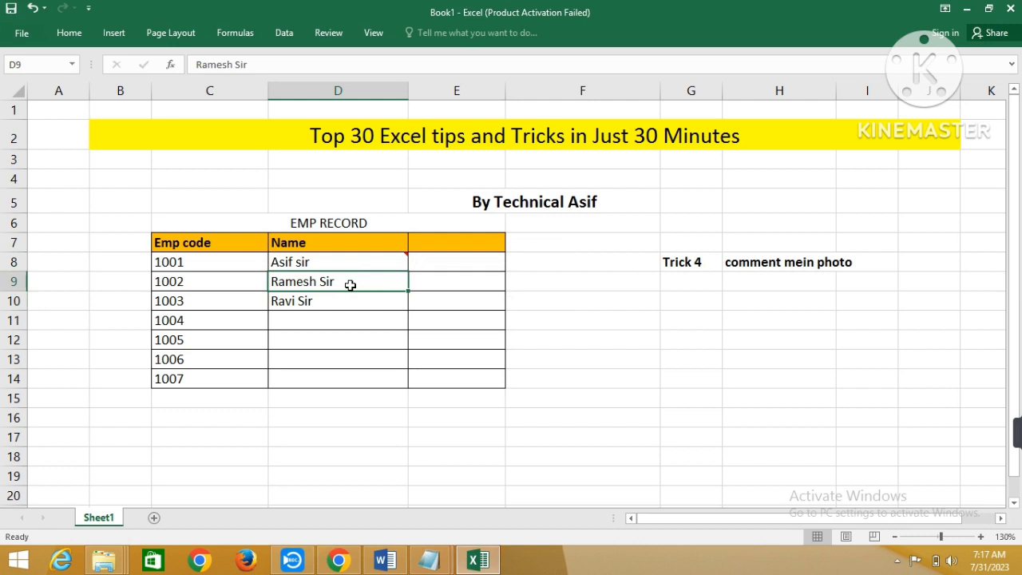
click(329, 33)
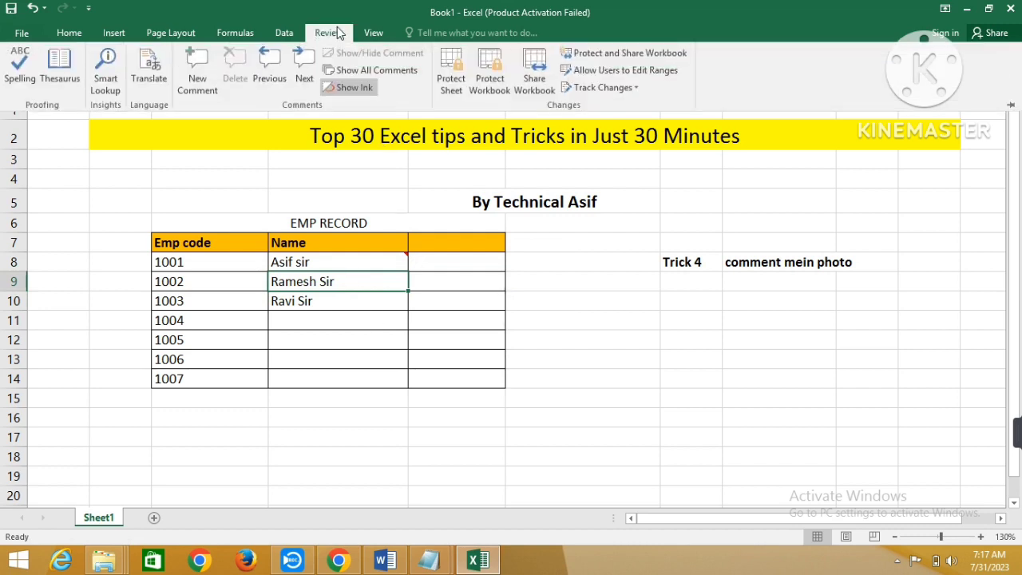
click(201, 64)
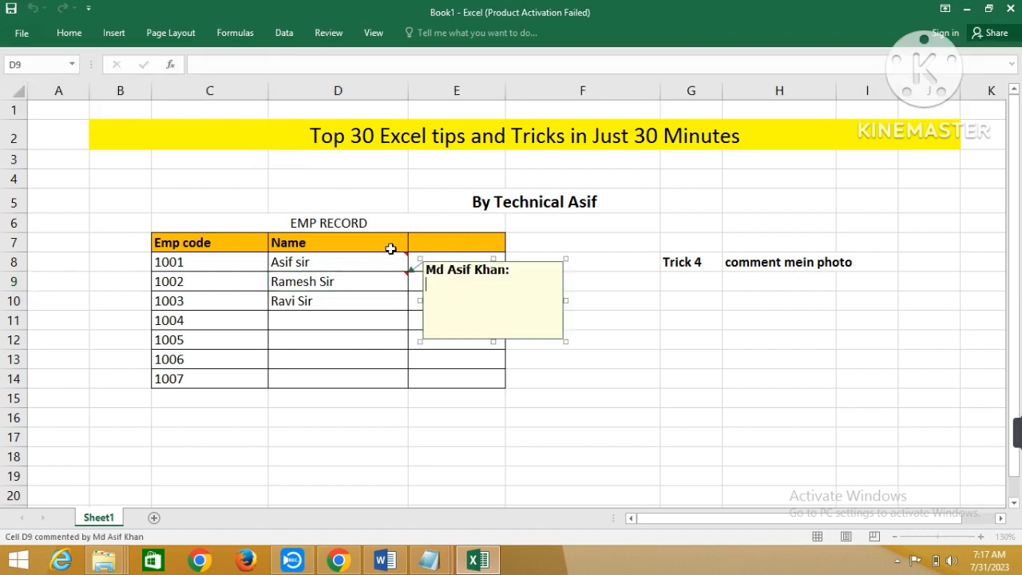
Fill the comment on cell D9 with the picture B612_20200222_172645_176 from file as its background
click(423, 340)
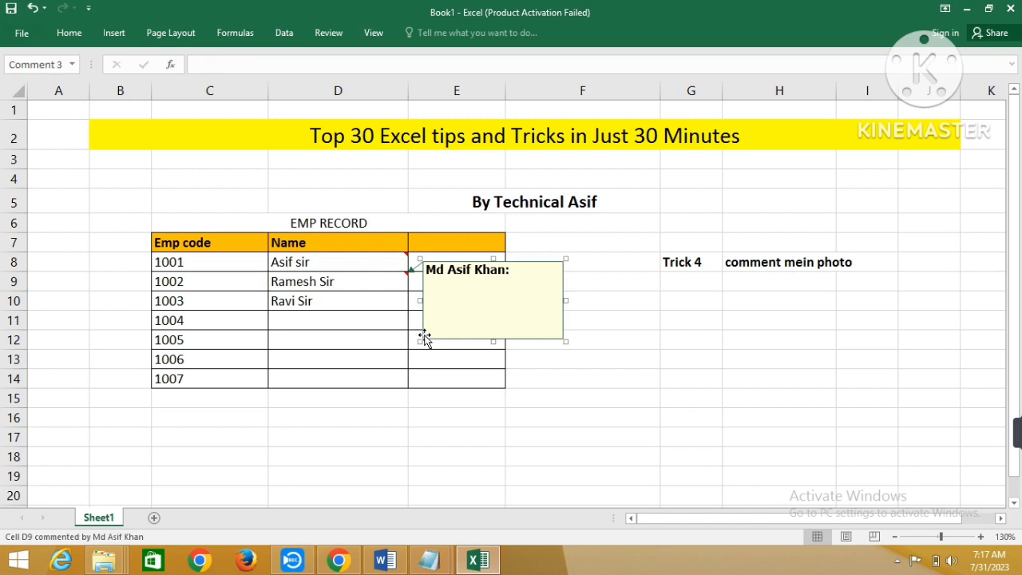
right_click(423, 341)
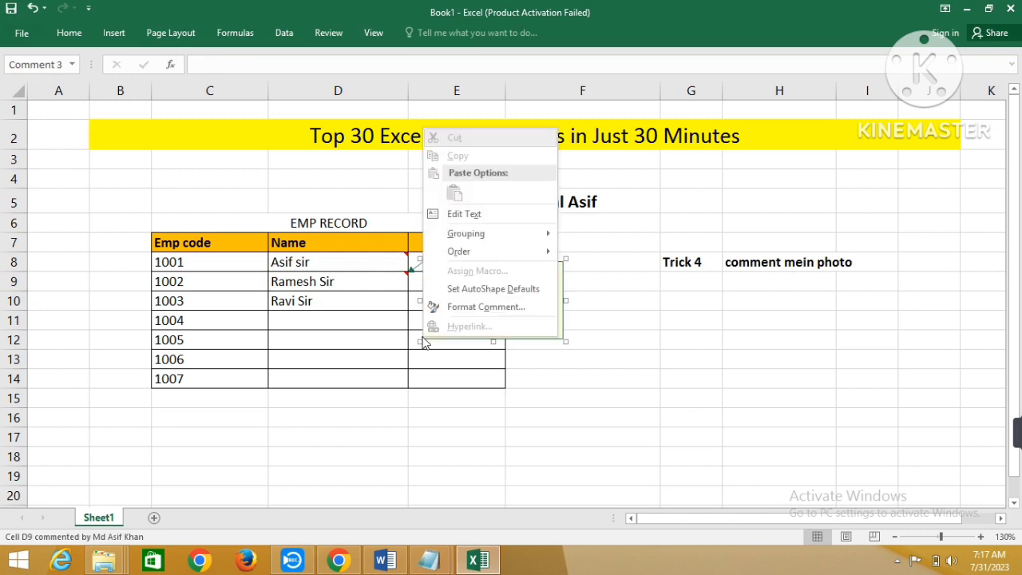
click(462, 307)
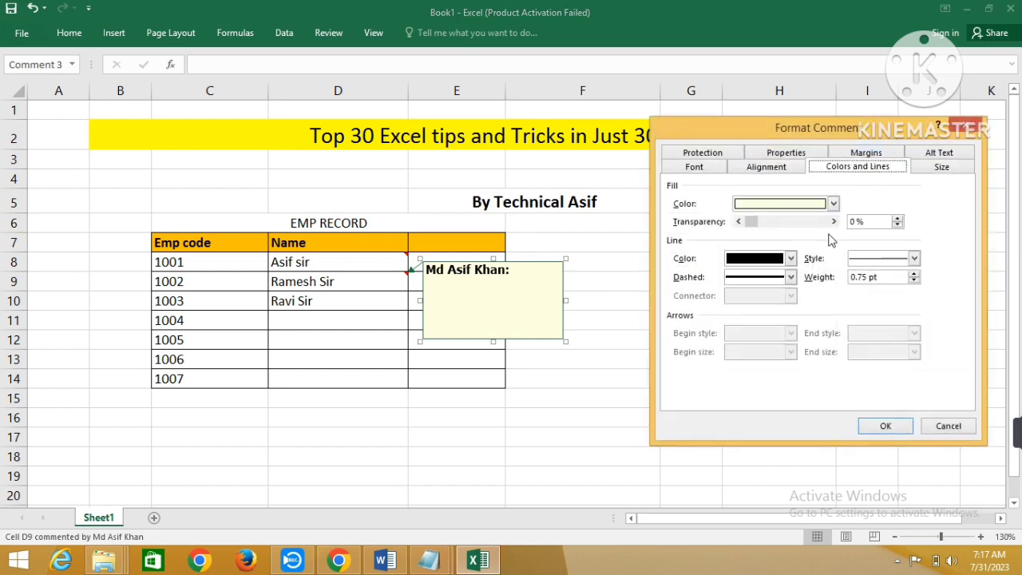
click(833, 204)
click(833, 203)
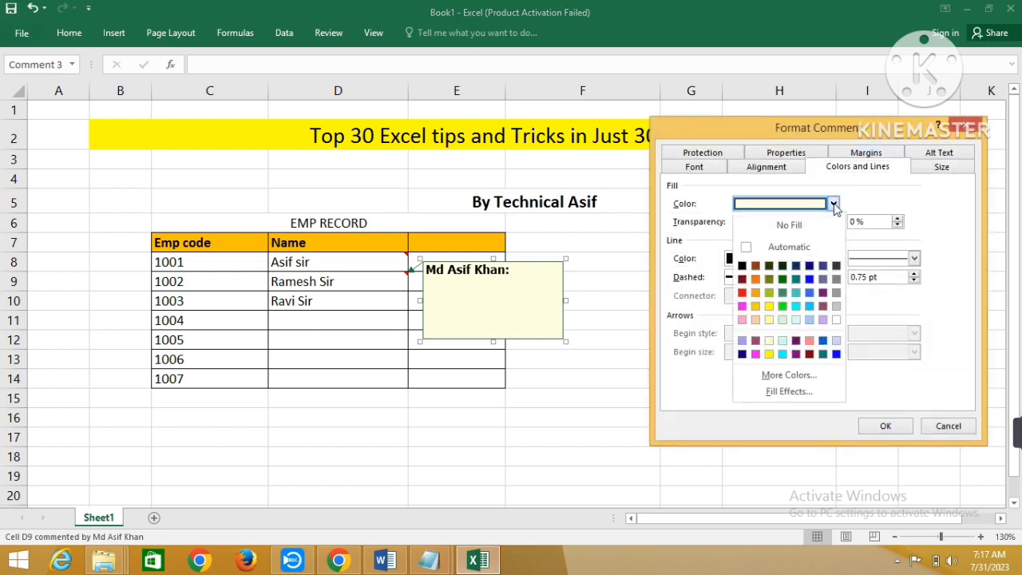
click(809, 392)
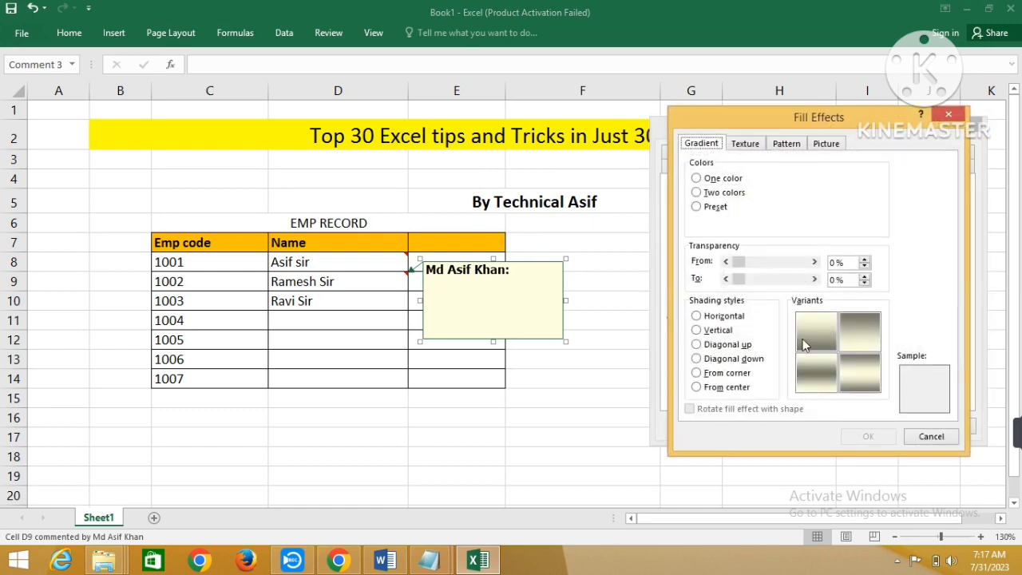
click(826, 148)
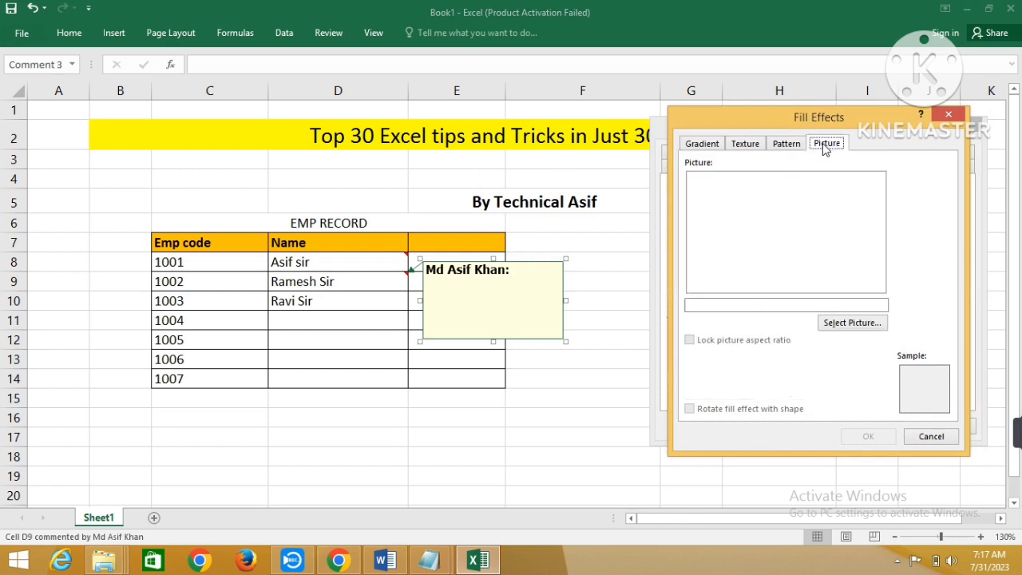
click(847, 322)
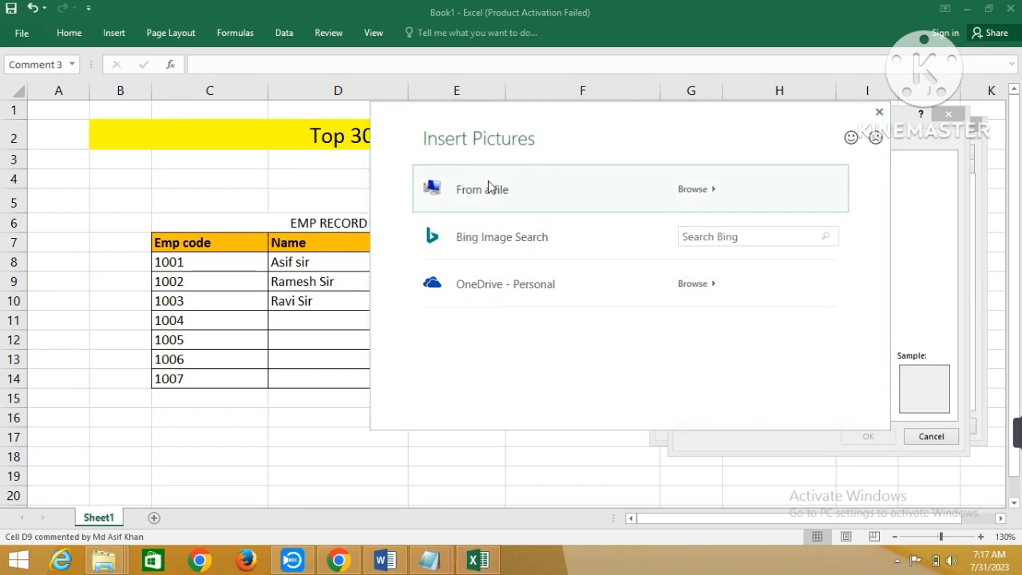
click(489, 187)
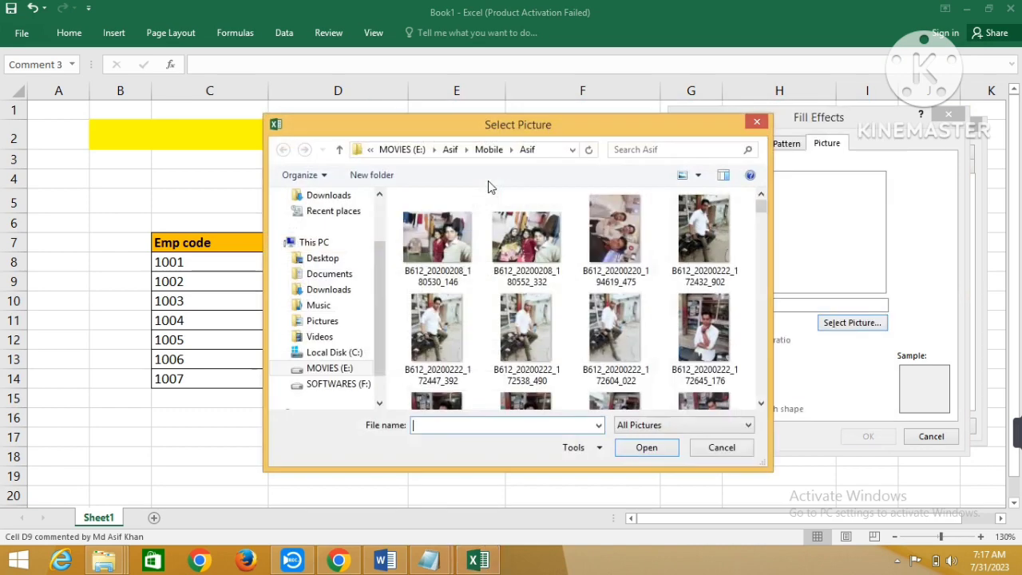
click(721, 343)
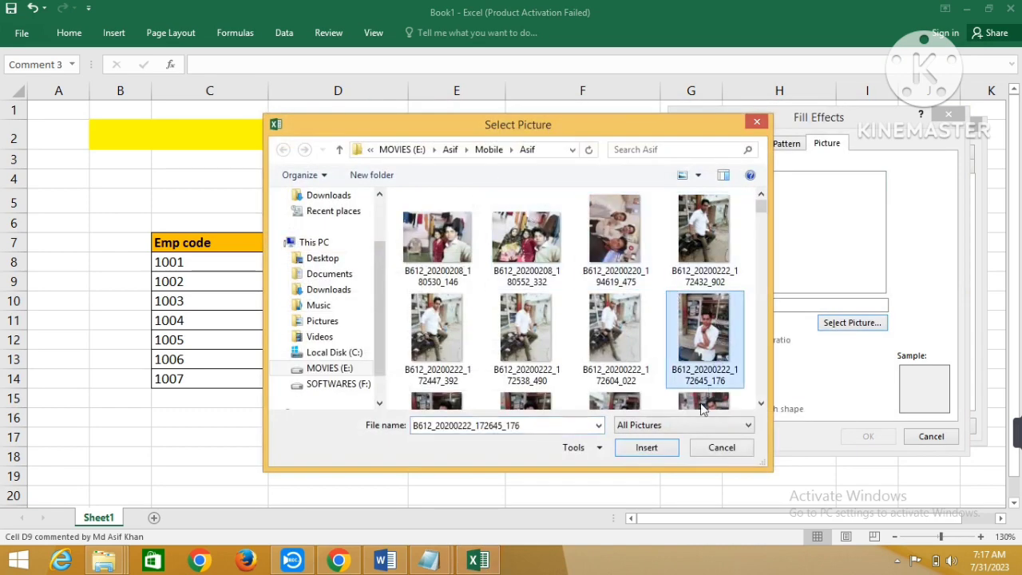
click(663, 449)
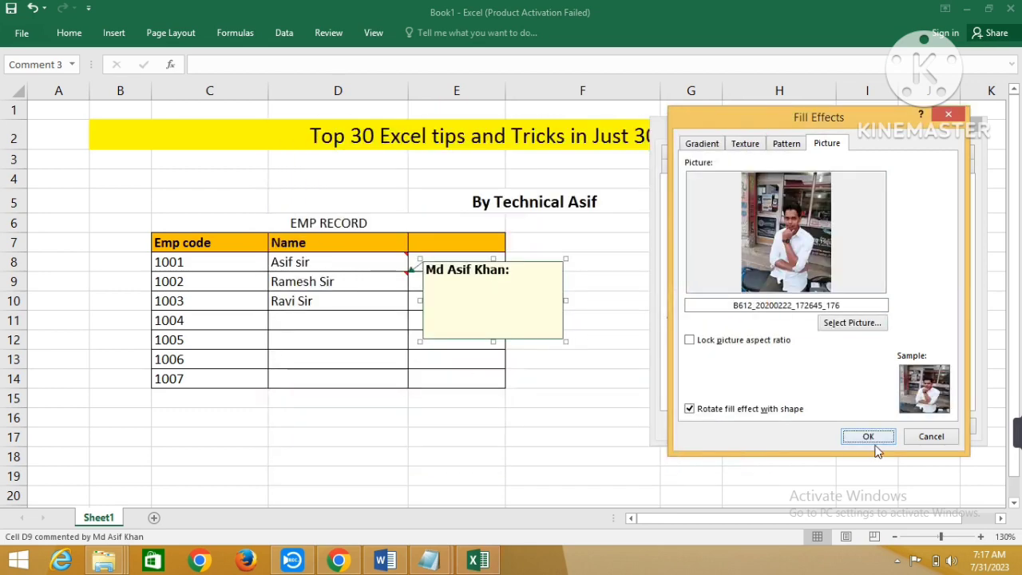
click(873, 440)
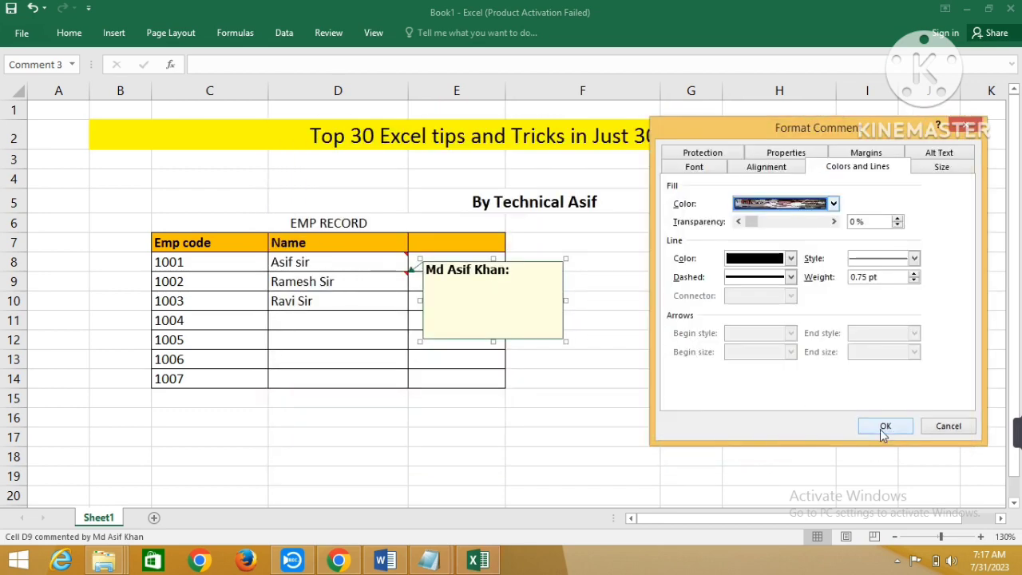
click(884, 427)
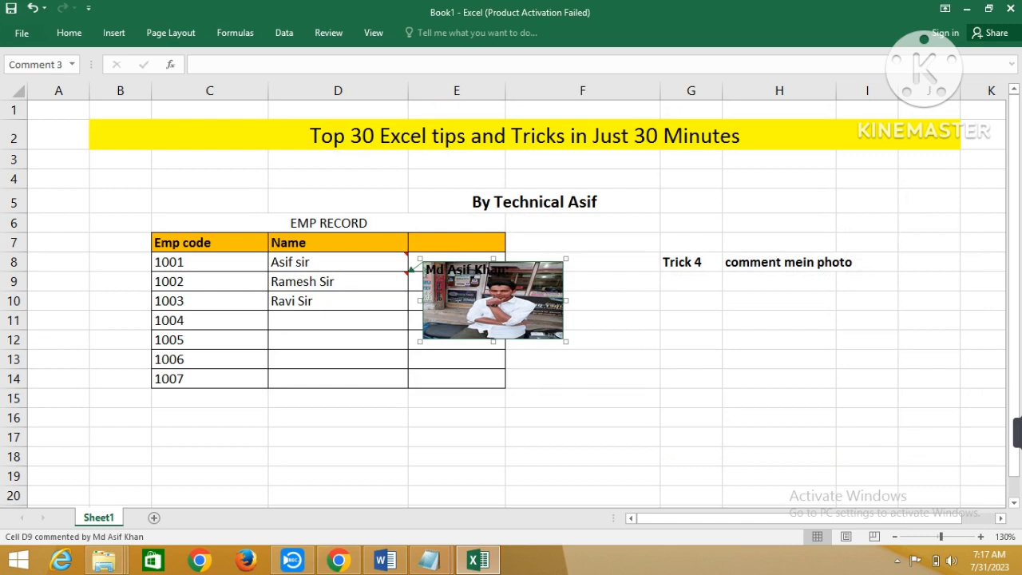
click(361, 264)
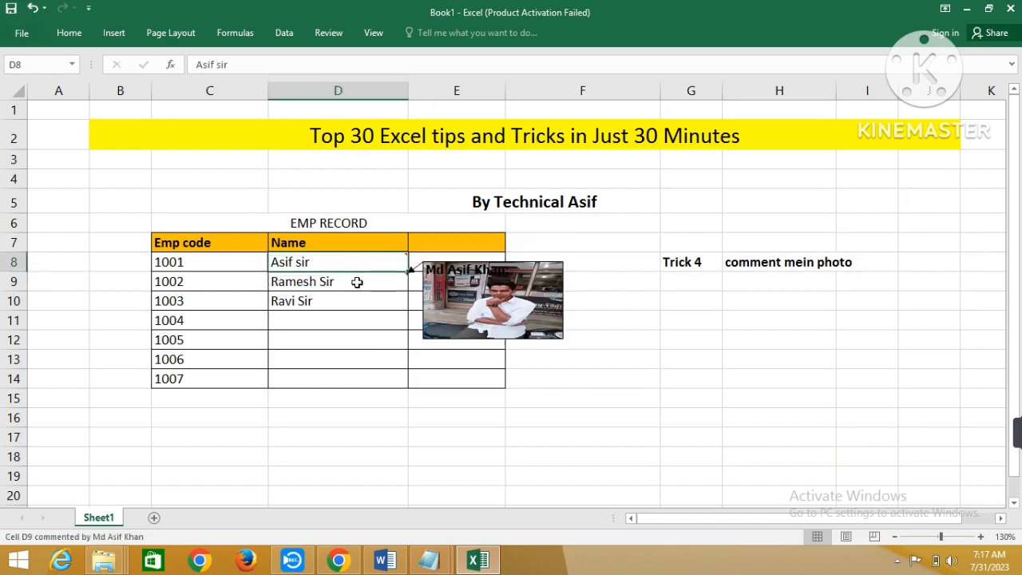
Delete the comments from cells D9 and D8 in the Name column
click(357, 282)
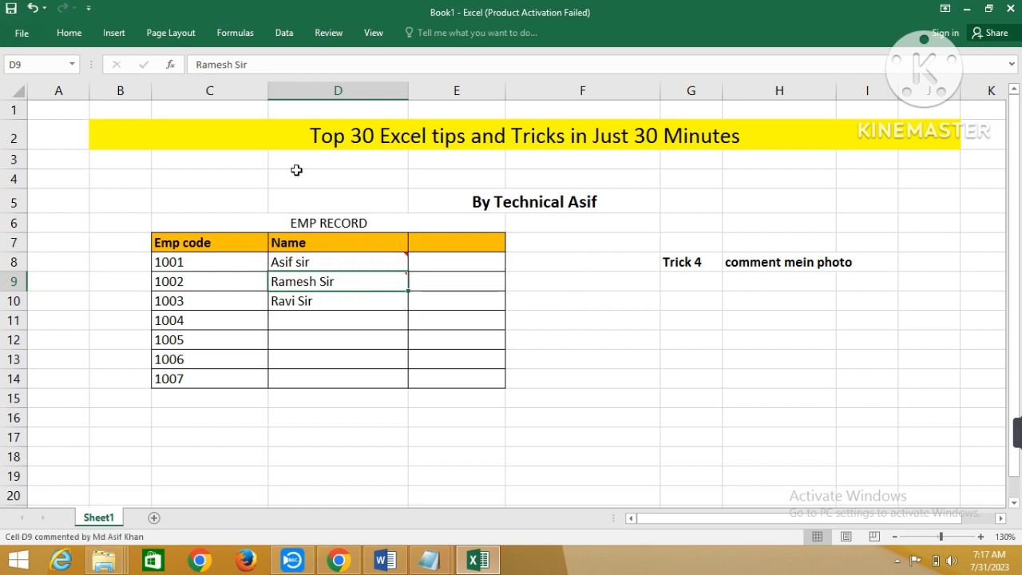
click(316, 35)
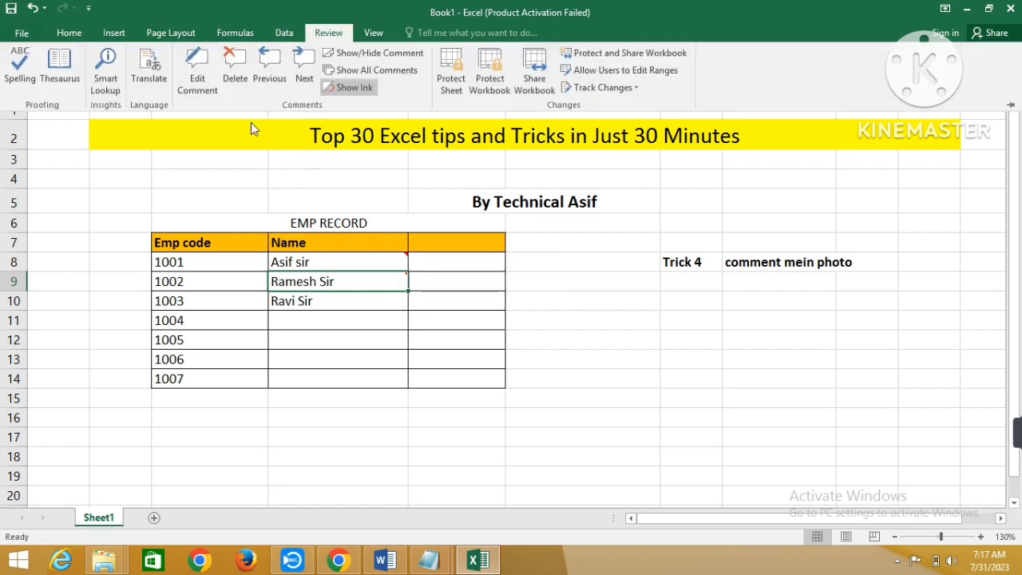
click(231, 67)
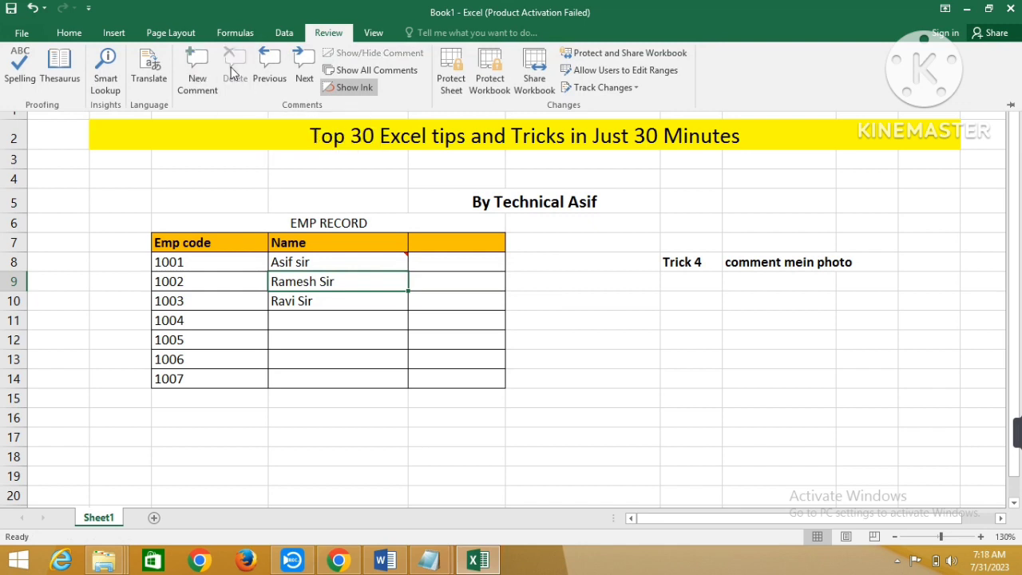
click(326, 259)
click(324, 259)
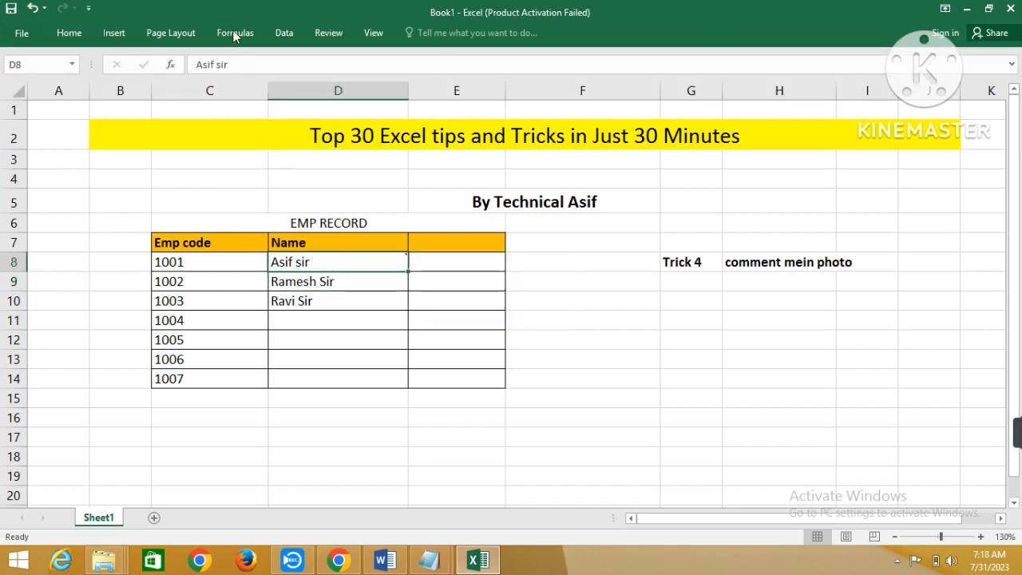
click(326, 32)
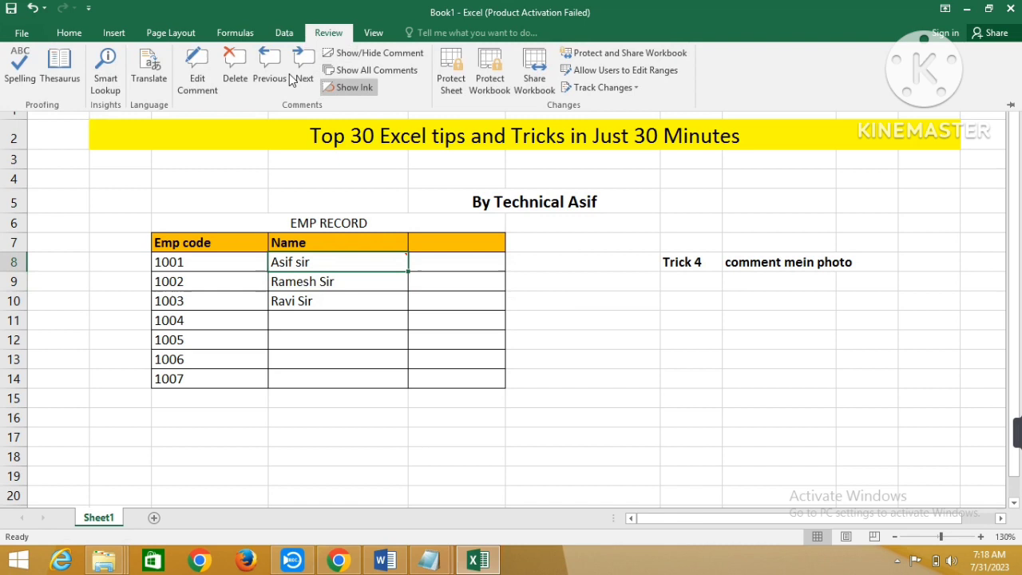
click(235, 68)
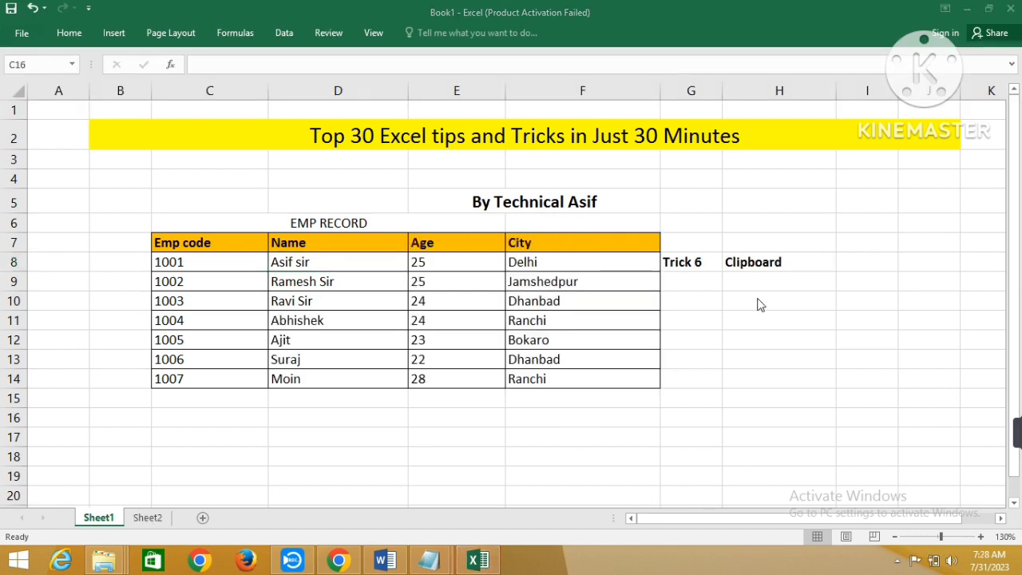
Copy the first employee record, C8:F8 on Sheet1, and paste it into Sheet2 starting at cell B9
click(752, 262)
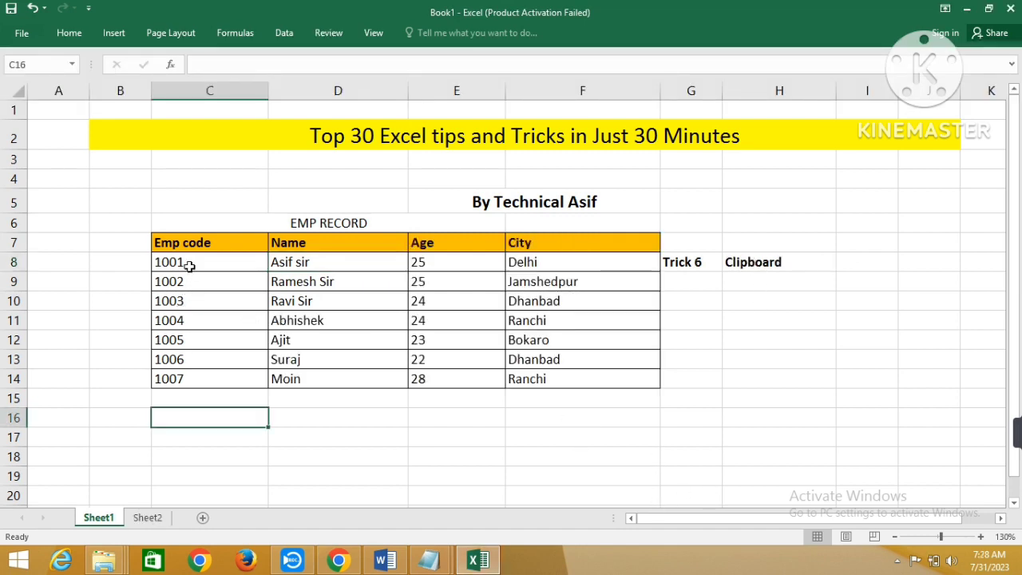
drag(189, 266, 546, 275)
key(ctrl+c)
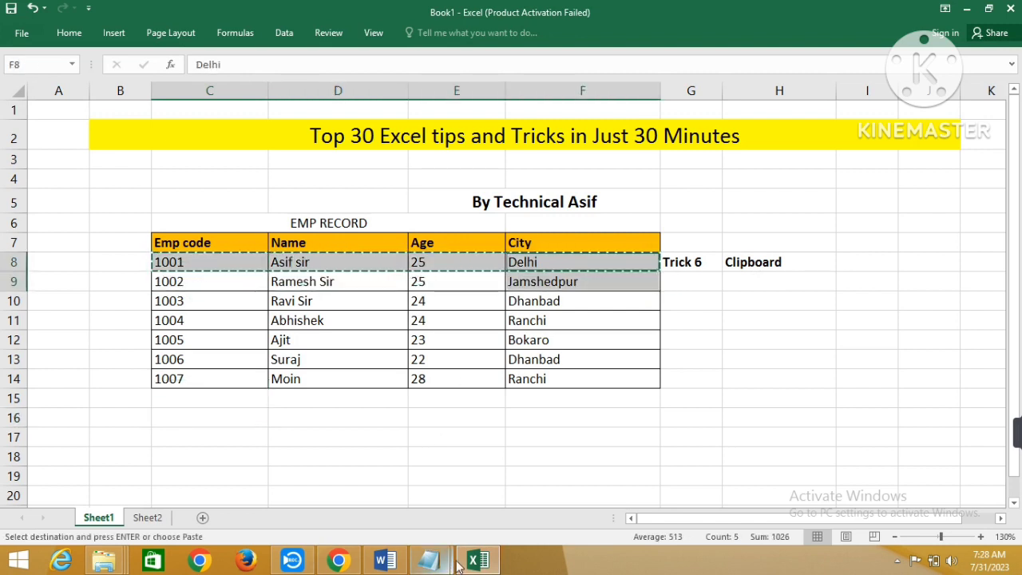
click(145, 517)
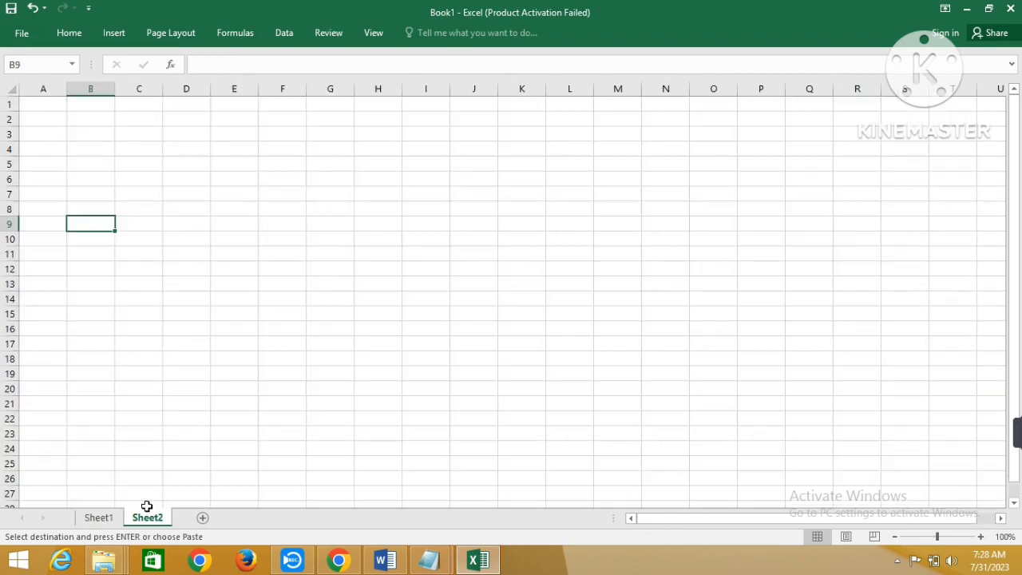
key(ctrl+v)
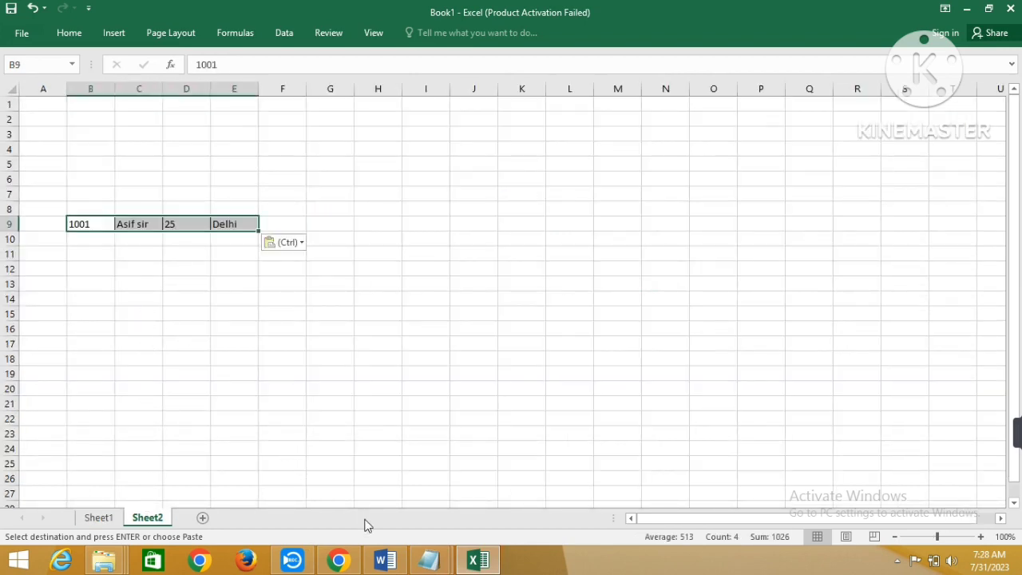
Look through the other open windows, including the Word document Computer Abbreviations And Full forms, and return to the Excel workbook
click(464, 562)
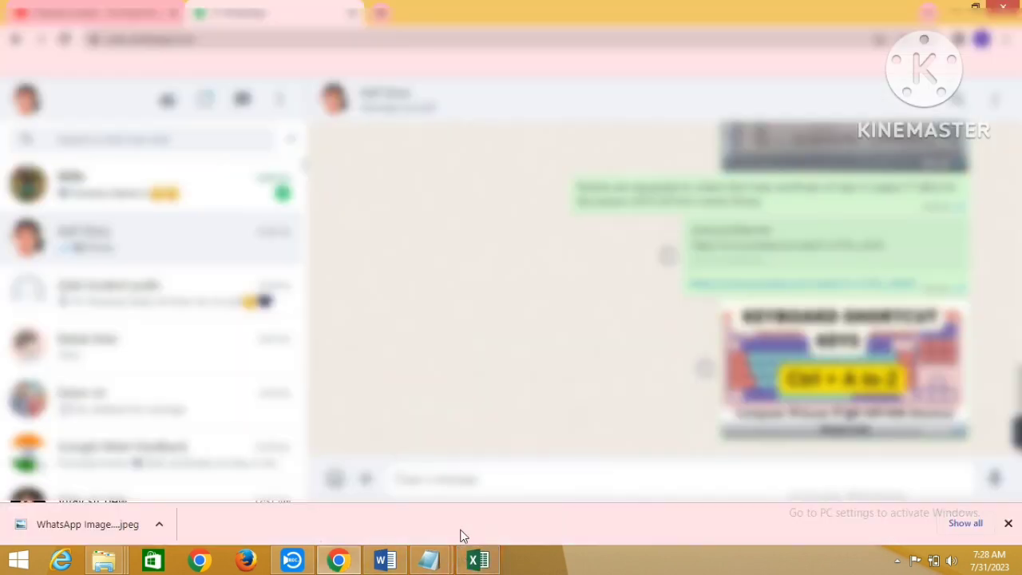
click(464, 568)
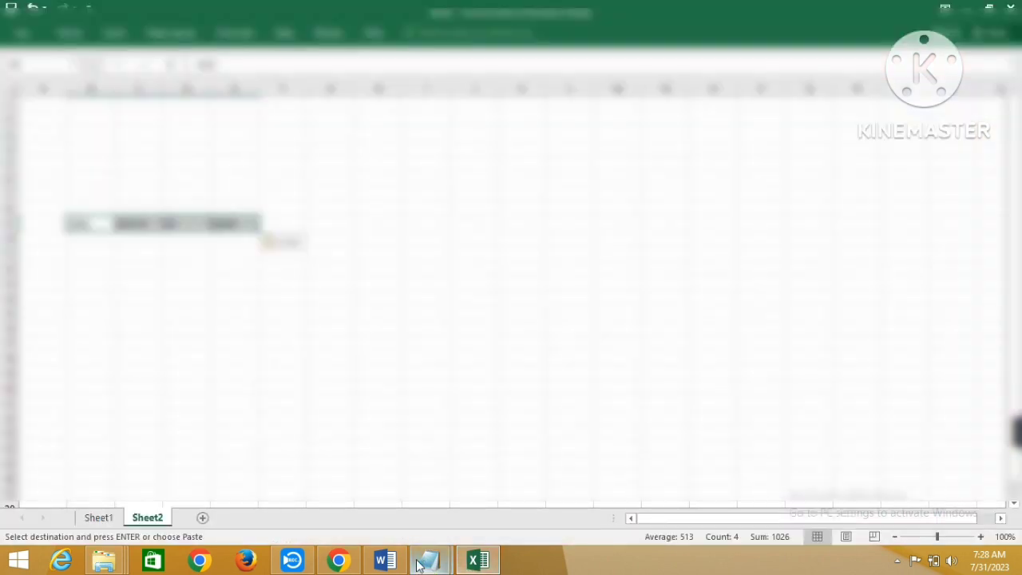
mouse_move(381, 564)
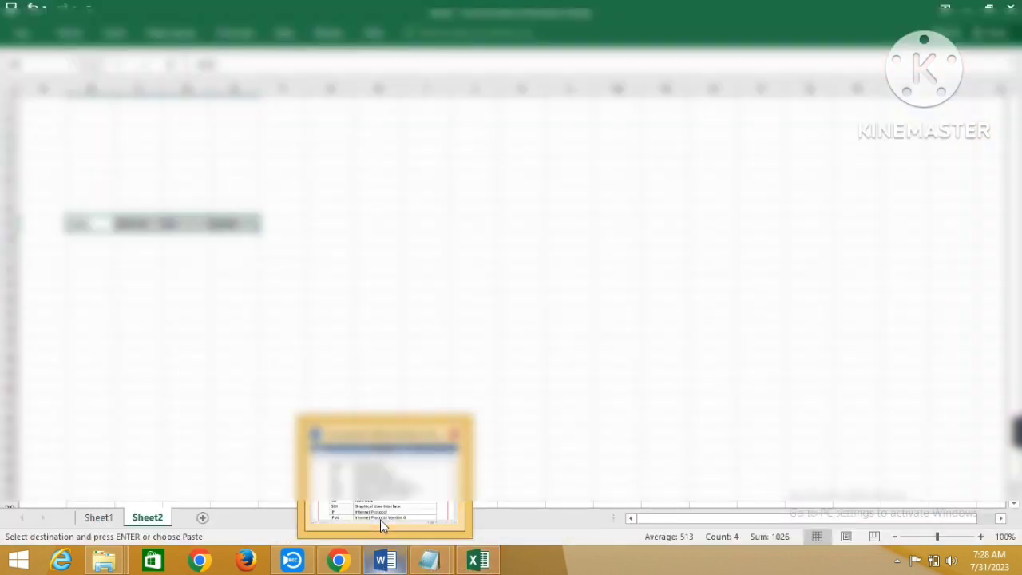
click(380, 520)
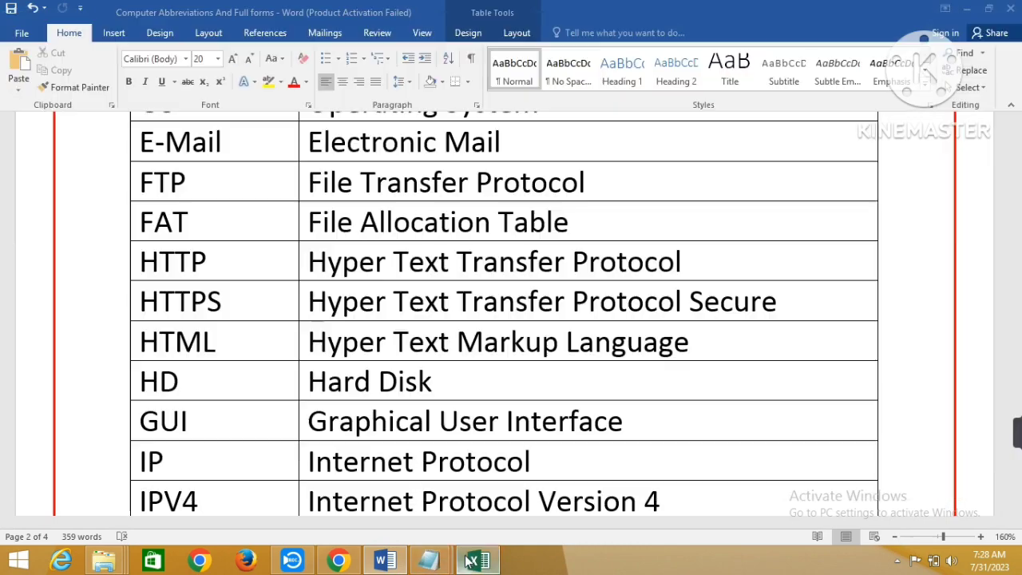
click(478, 562)
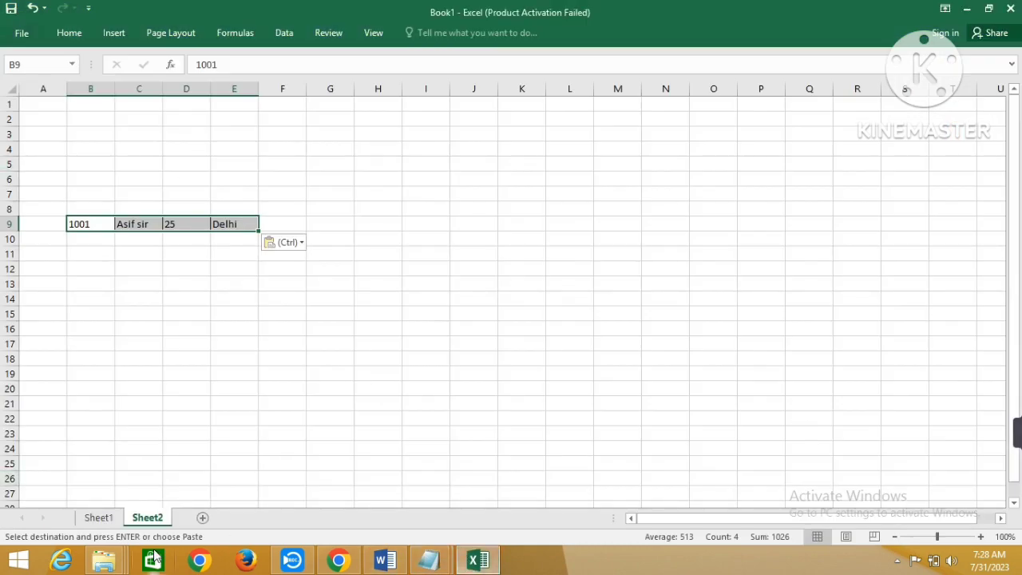
Copy the third employee record, C10:F10 on Sheet1, and paste it into Sheet2 starting at cell B12
click(108, 517)
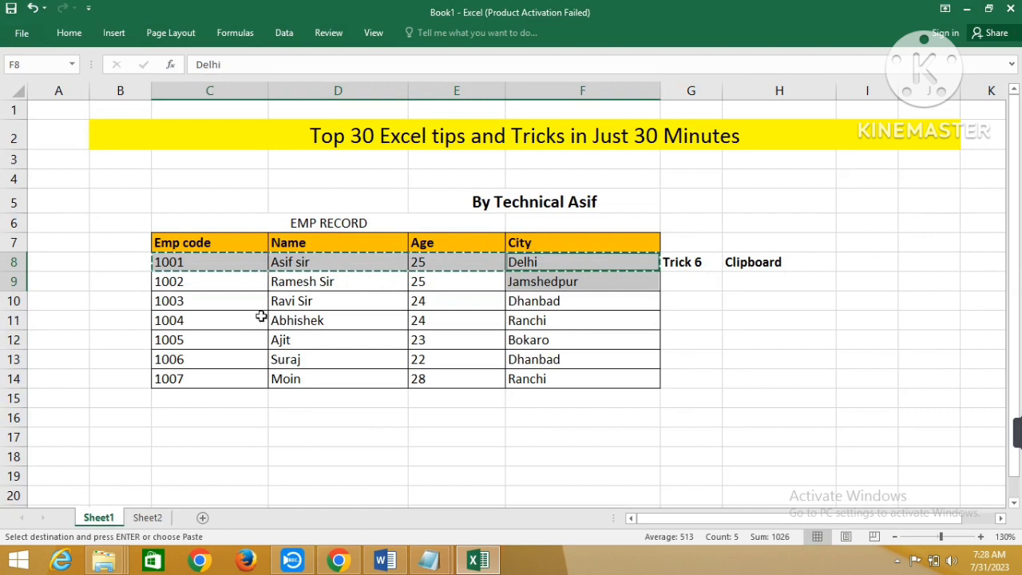
drag(228, 304, 587, 308)
key(ctrl+c)
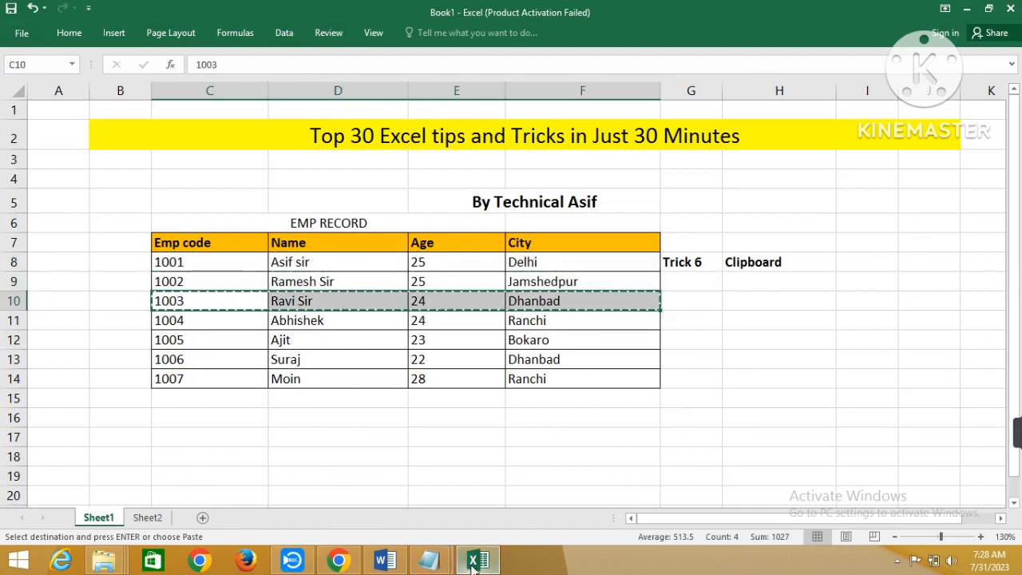
mouse_move(473, 566)
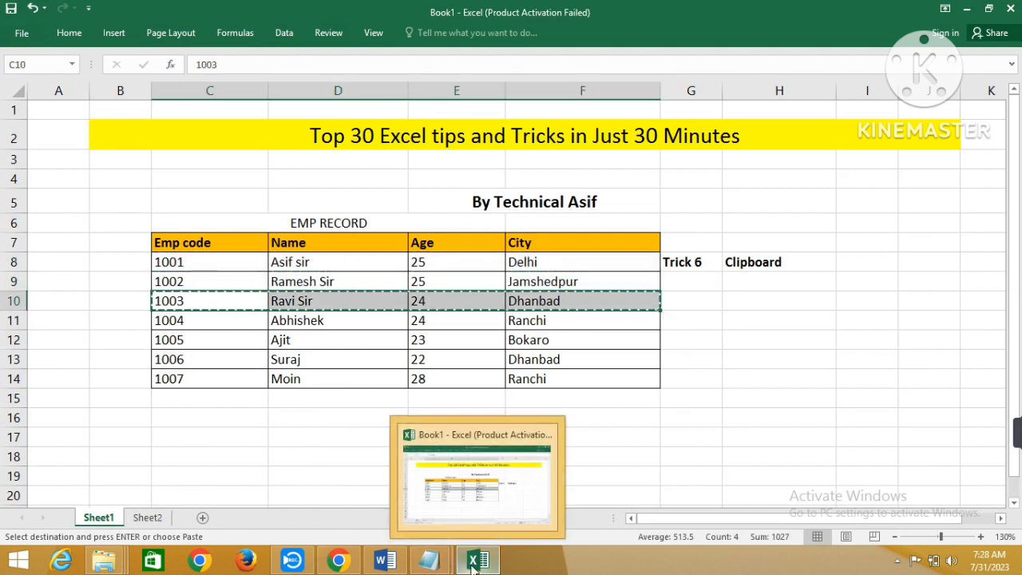
click(147, 518)
click(89, 267)
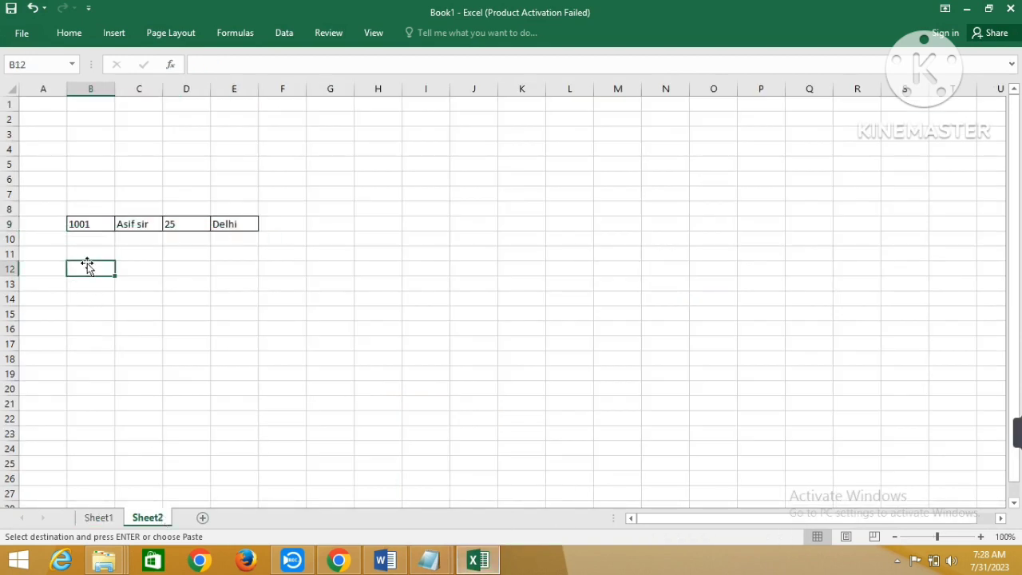
key(ctrl+v)
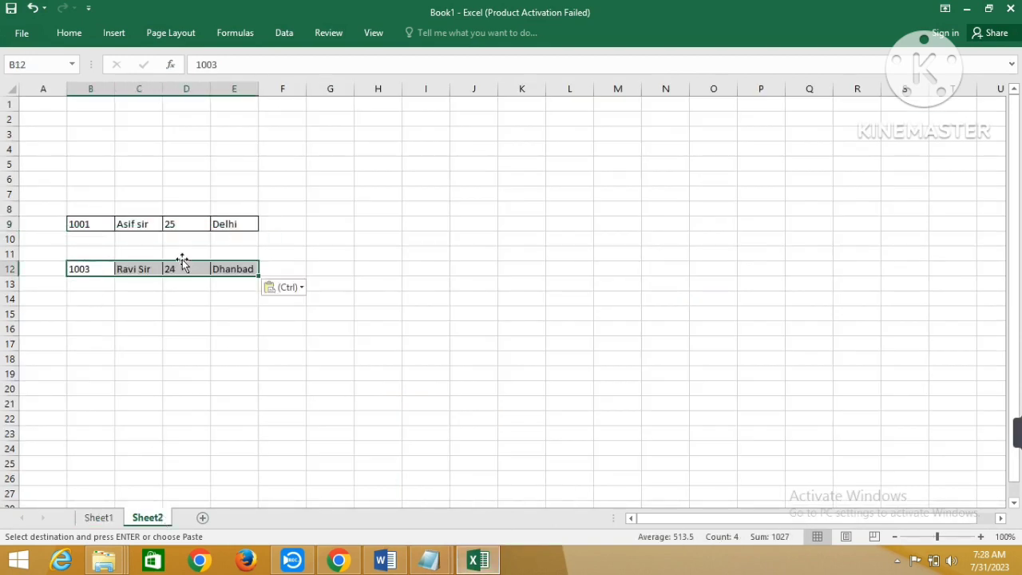
Clear the contents of the pasted records in B9:F12 on Sheet2
drag(87, 229, 261, 272)
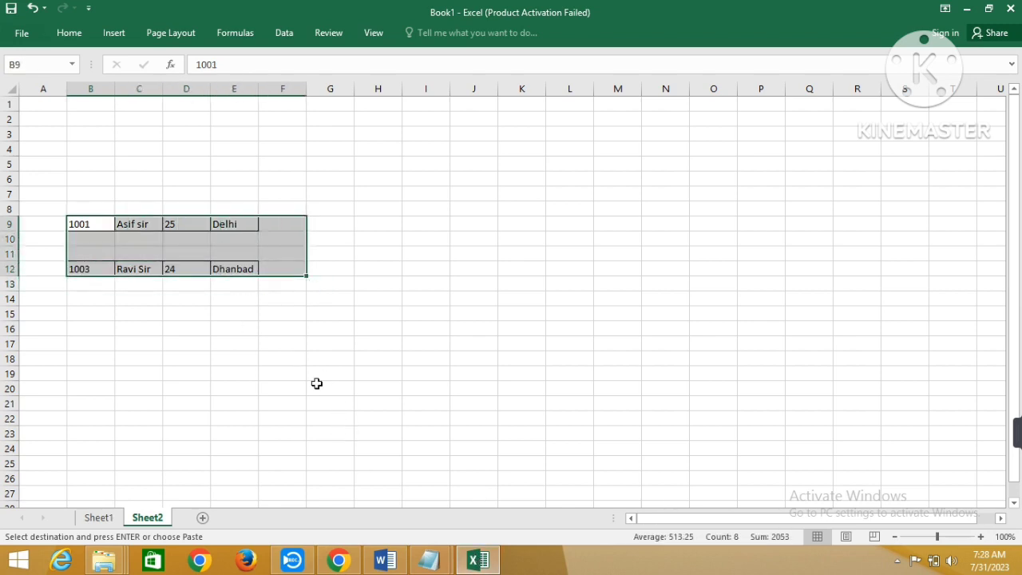
key(Delete)
click(477, 561)
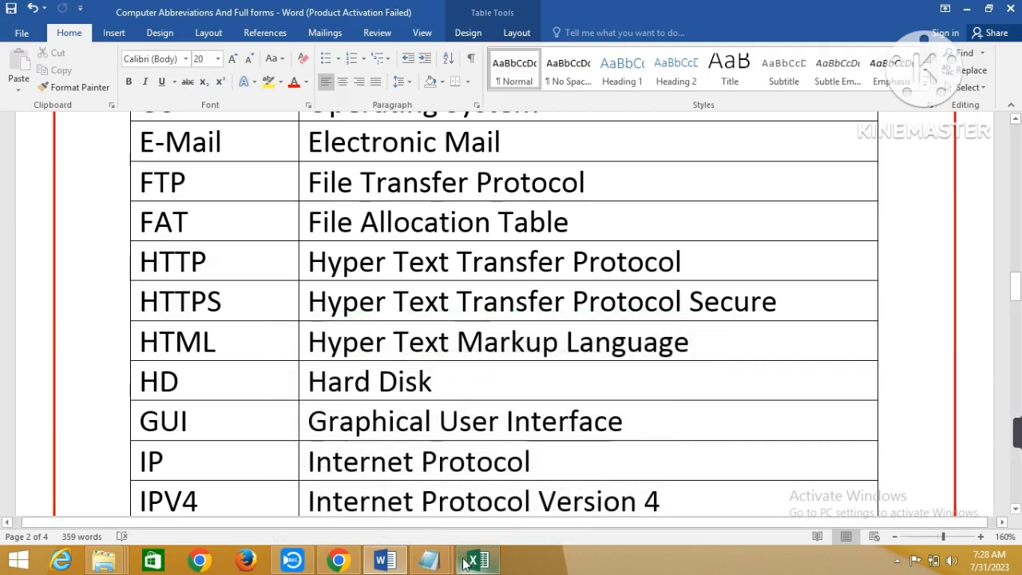
click(479, 560)
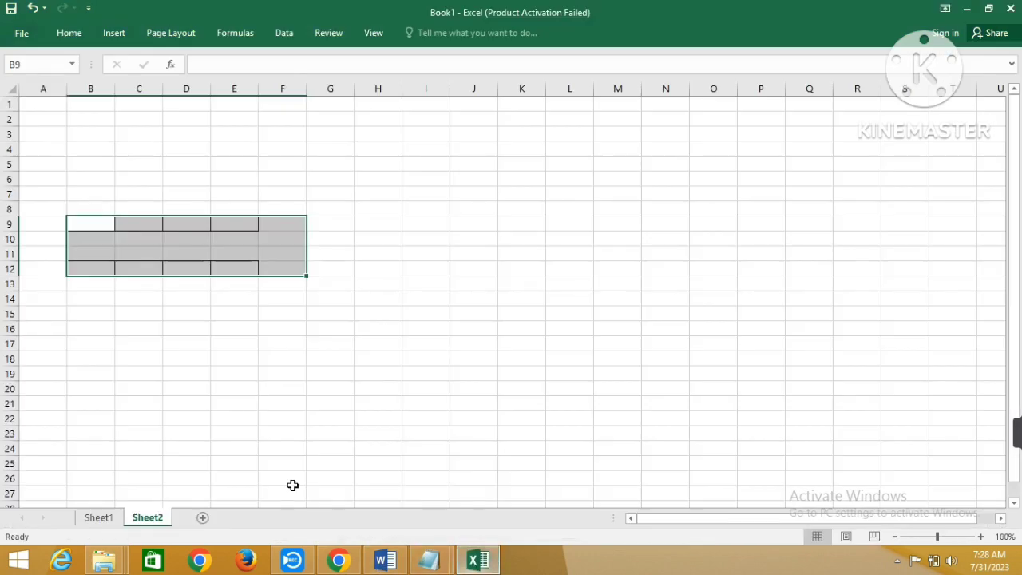
Go back to Sheet1, select cell C8 and show the Office Clipboard with its collected items
click(110, 516)
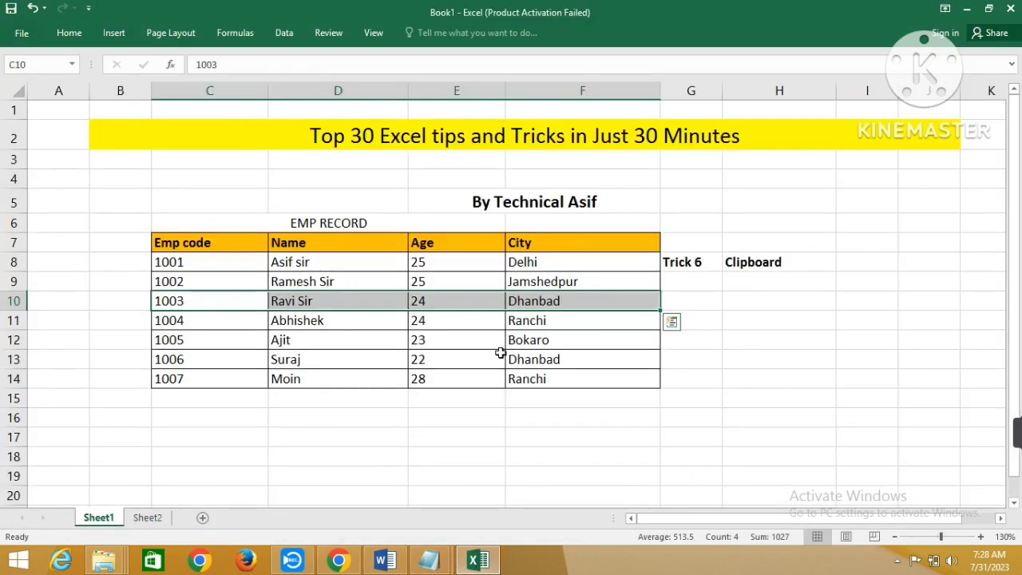
click(206, 263)
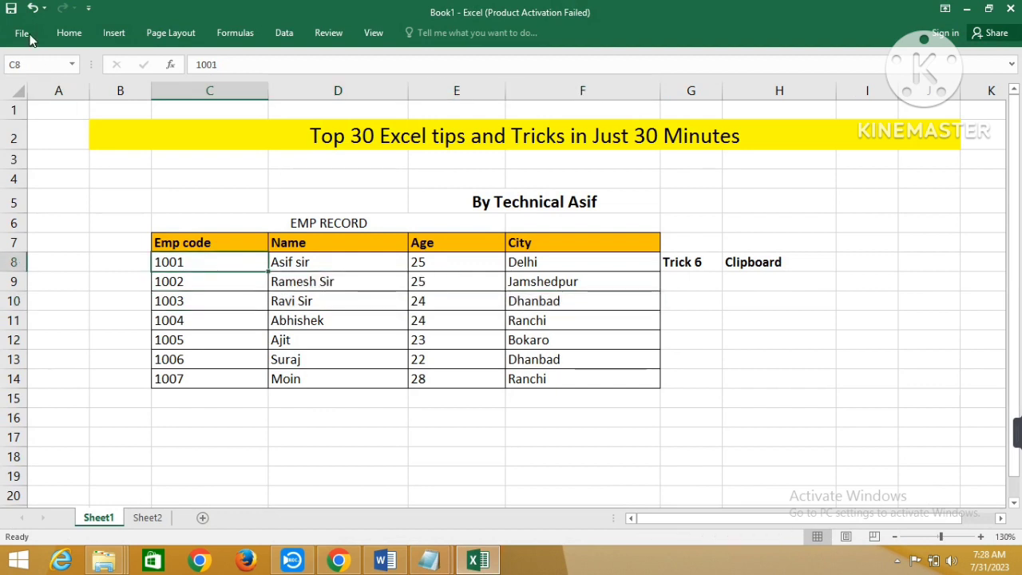
click(70, 34)
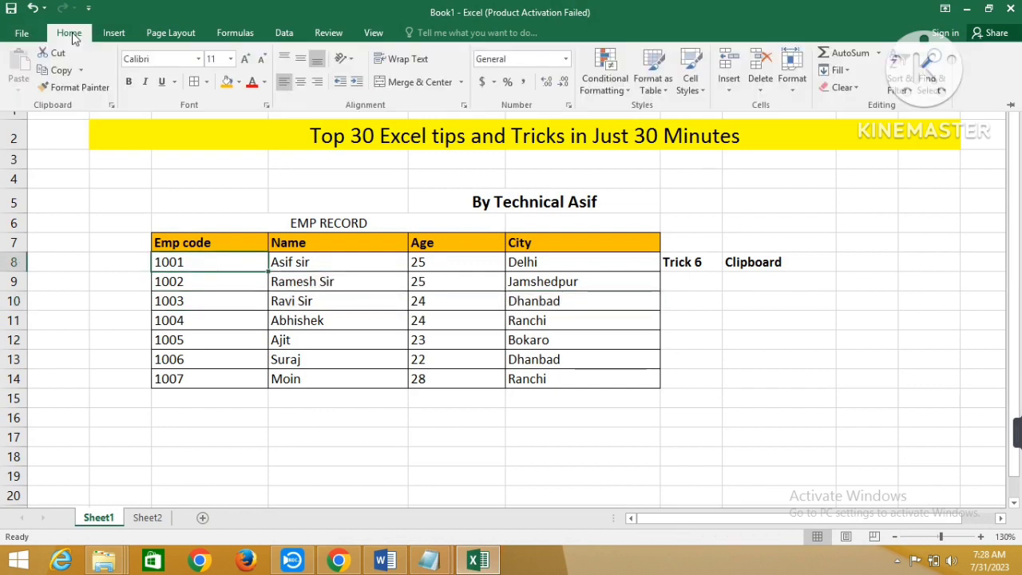
click(113, 107)
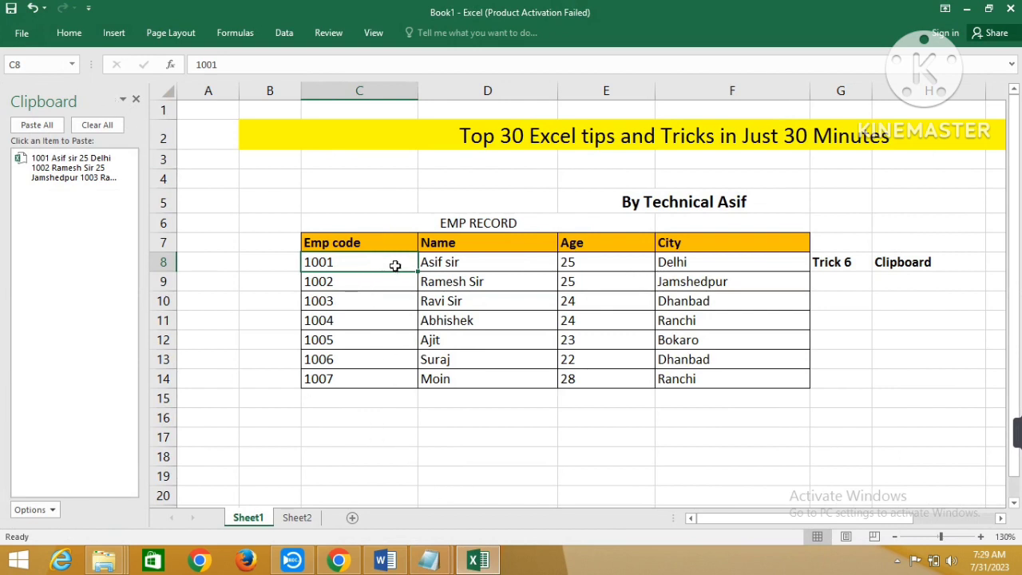
drag(396, 266, 686, 263)
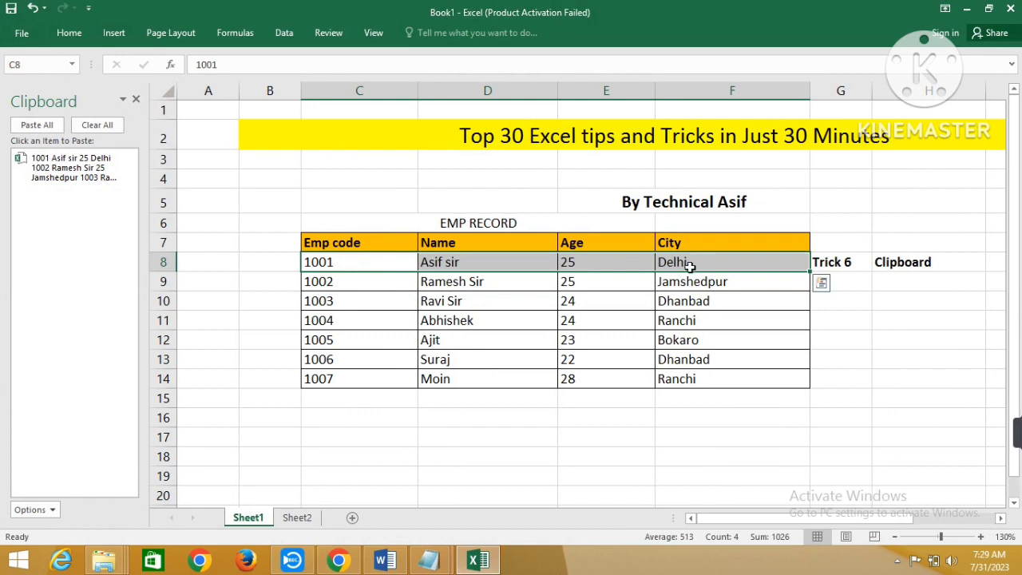
drag(347, 301, 698, 300)
drag(335, 376, 758, 369)
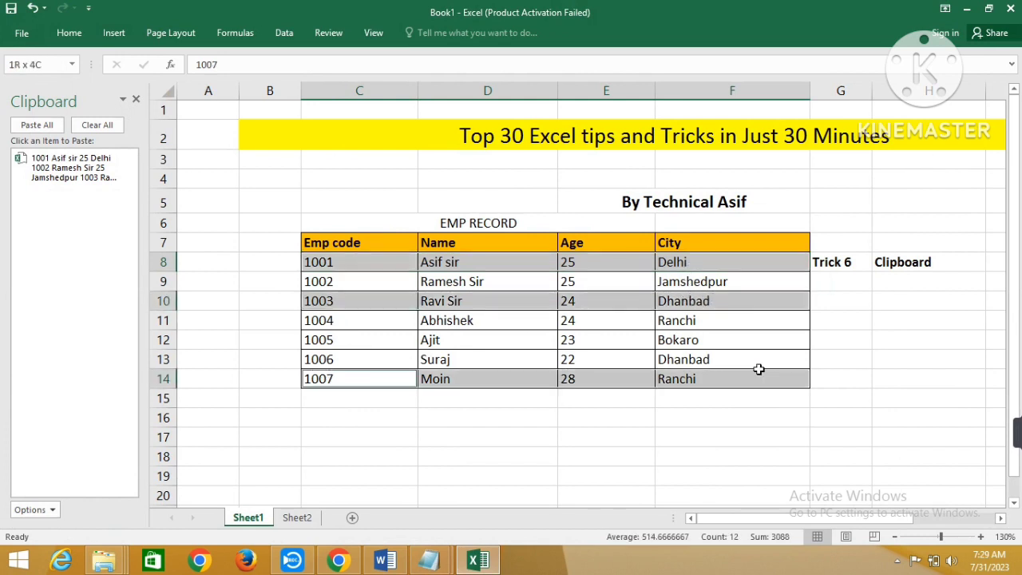
key(ctrl+c)
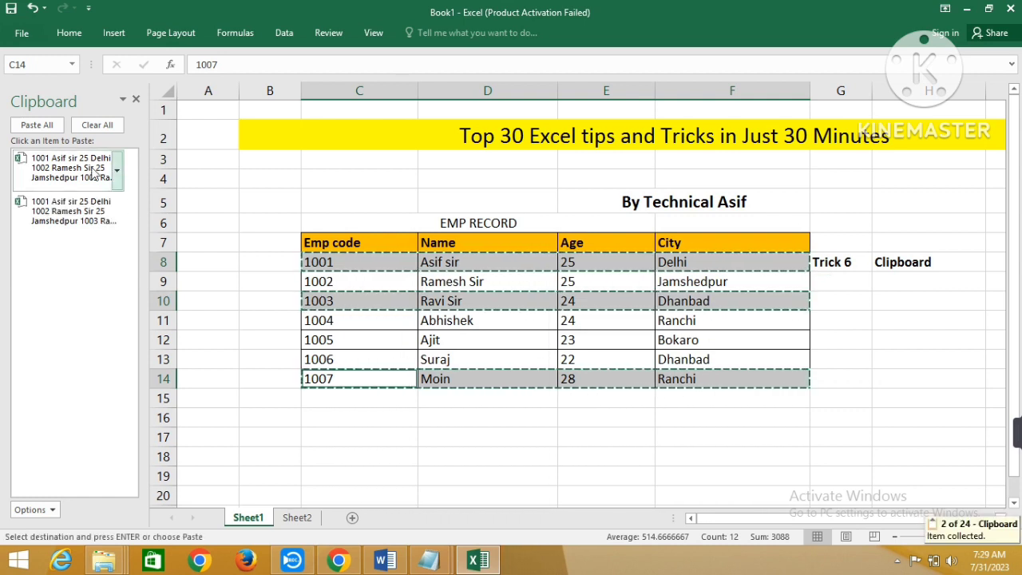
Empty the Clipboard, then collect the employee records in C8:F8, C11:F11 and C14:F14 as three separate copies
click(98, 126)
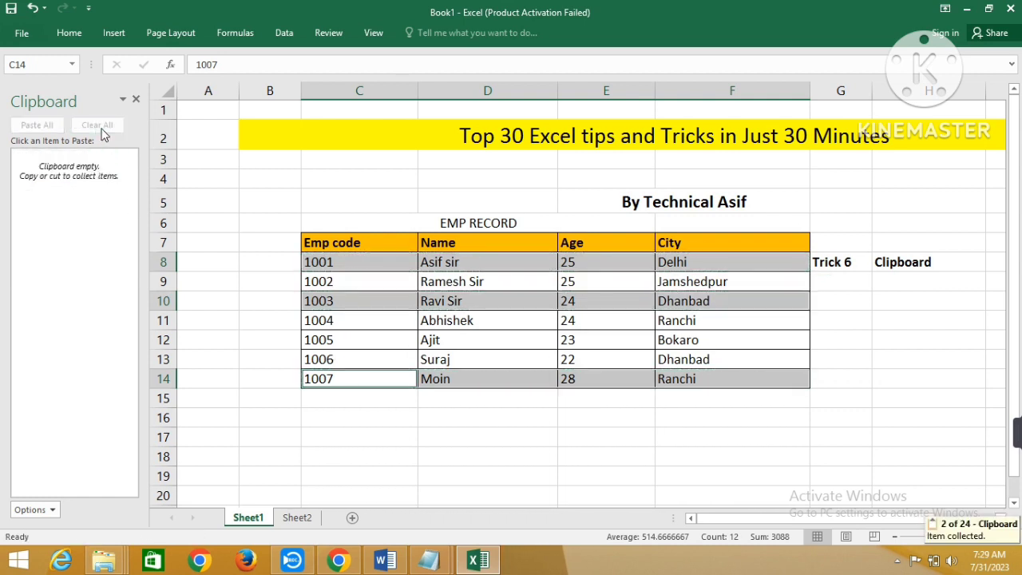
click(635, 440)
drag(375, 267, 729, 265)
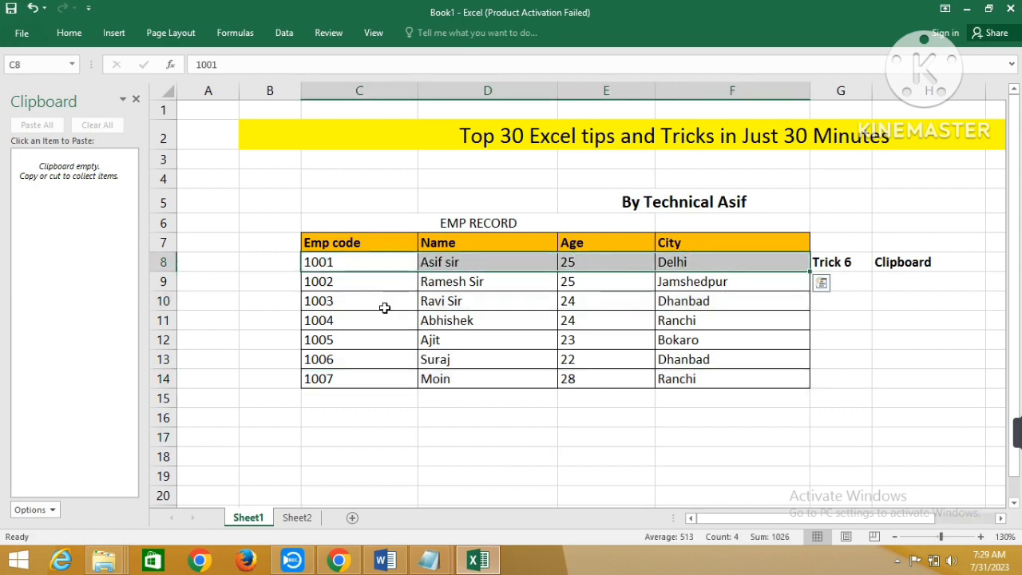
key(ctrl+c)
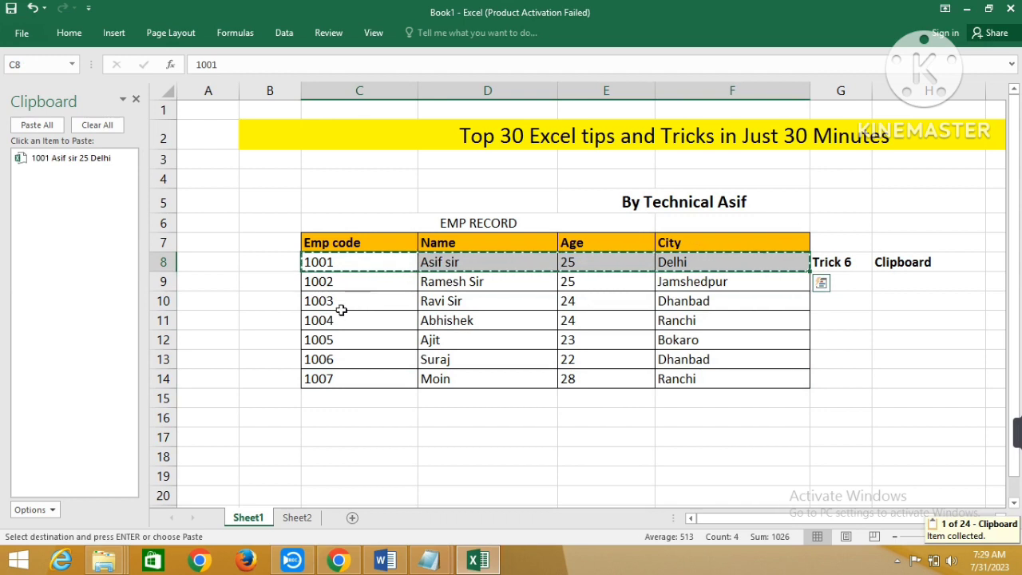
drag(337, 319, 746, 321)
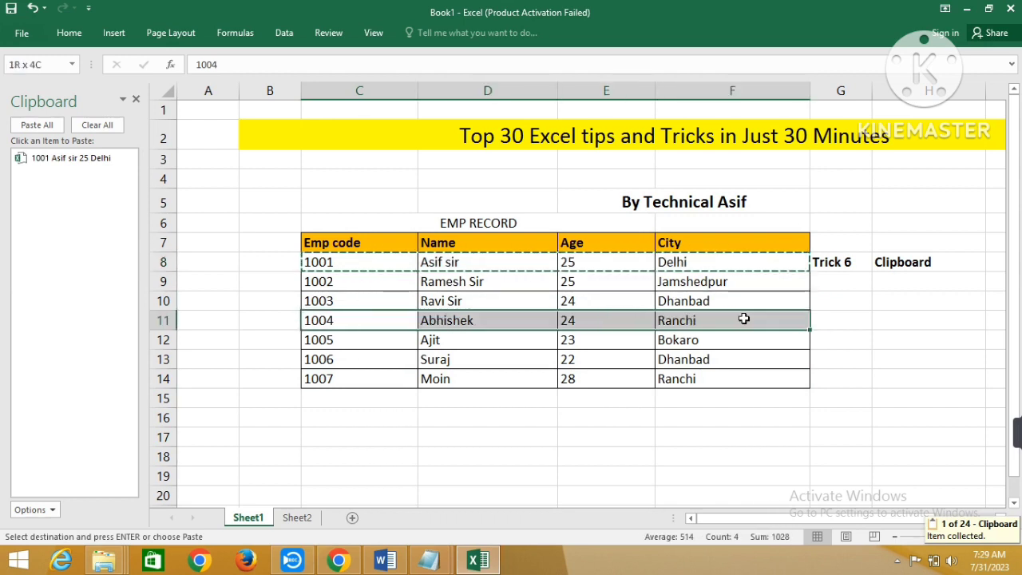
key(ctrl+c)
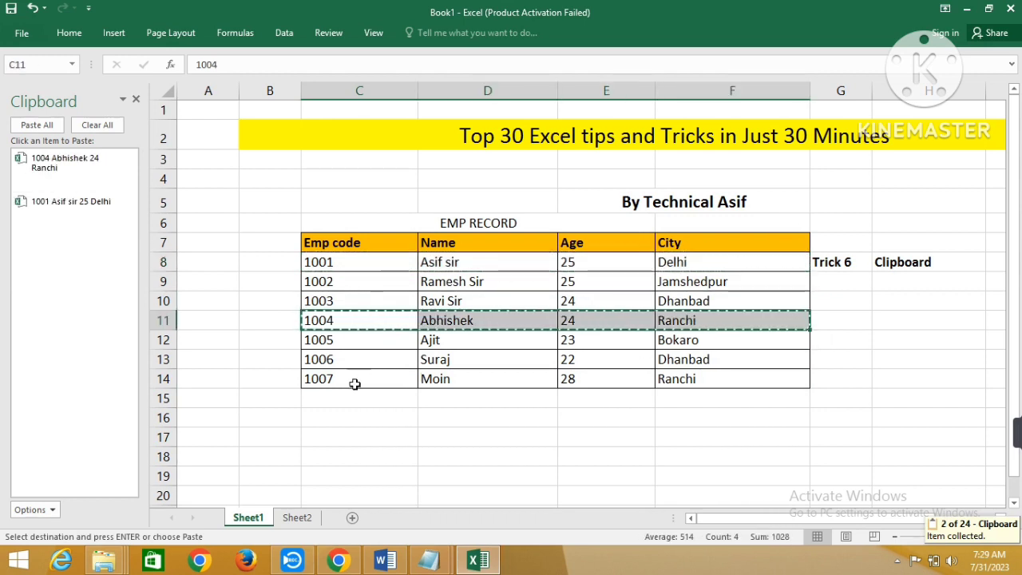
click(354, 382)
drag(520, 385, 780, 372)
key(ctrl+c)
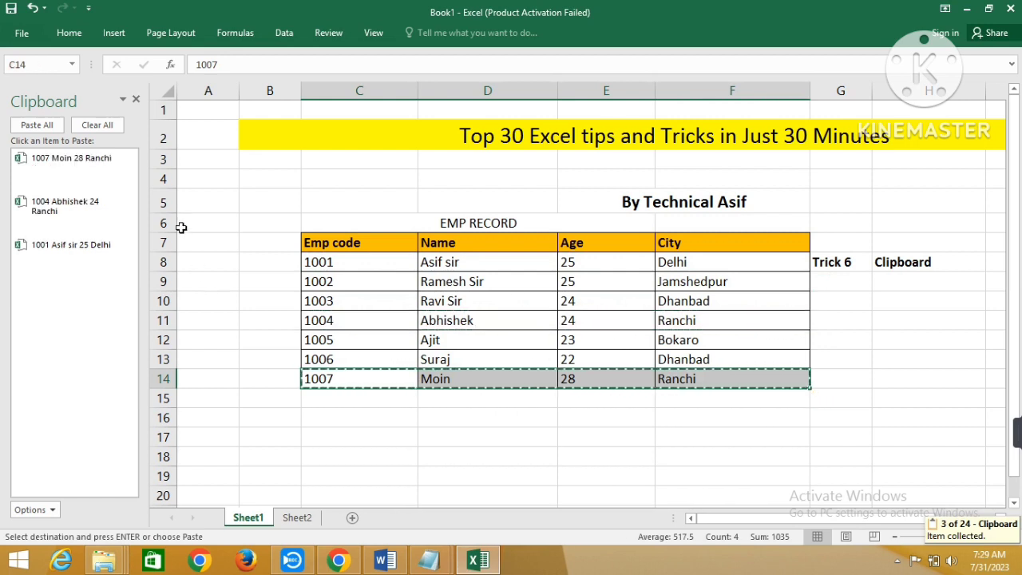
Paste all collected Clipboard items at once into Sheet2 starting at cell I4, and select the pasted range I4:L6
click(300, 521)
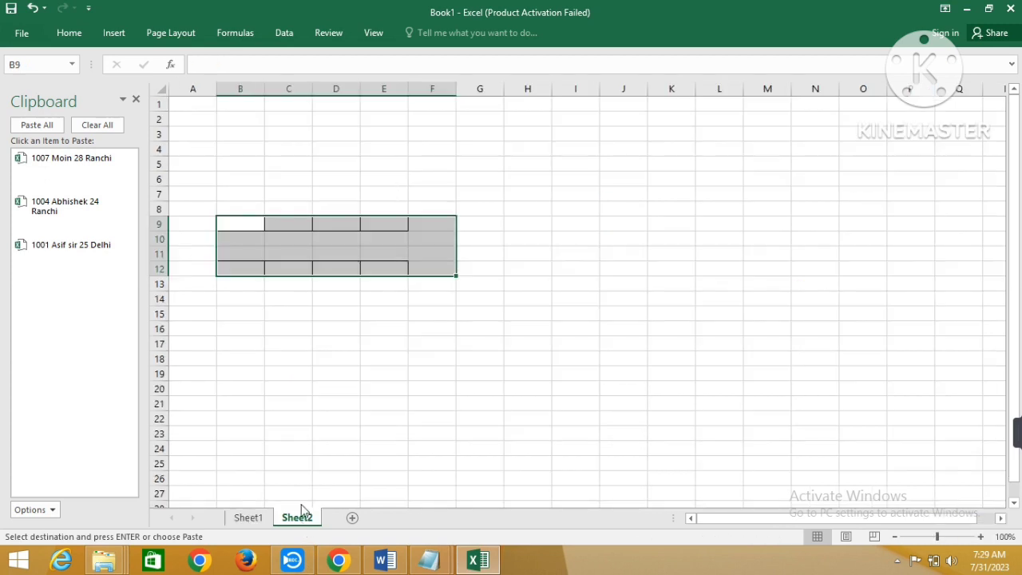
click(288, 357)
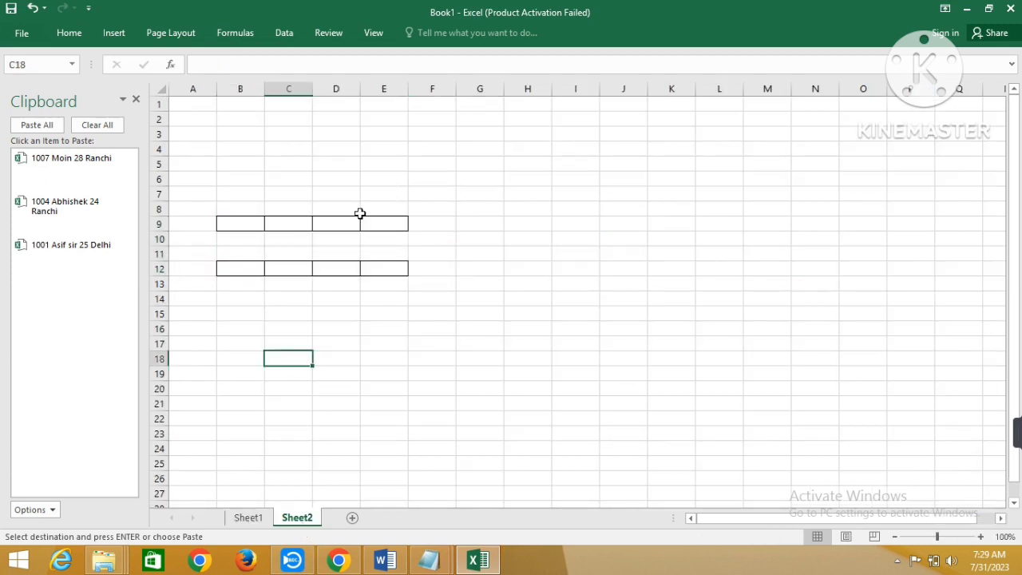
click(294, 129)
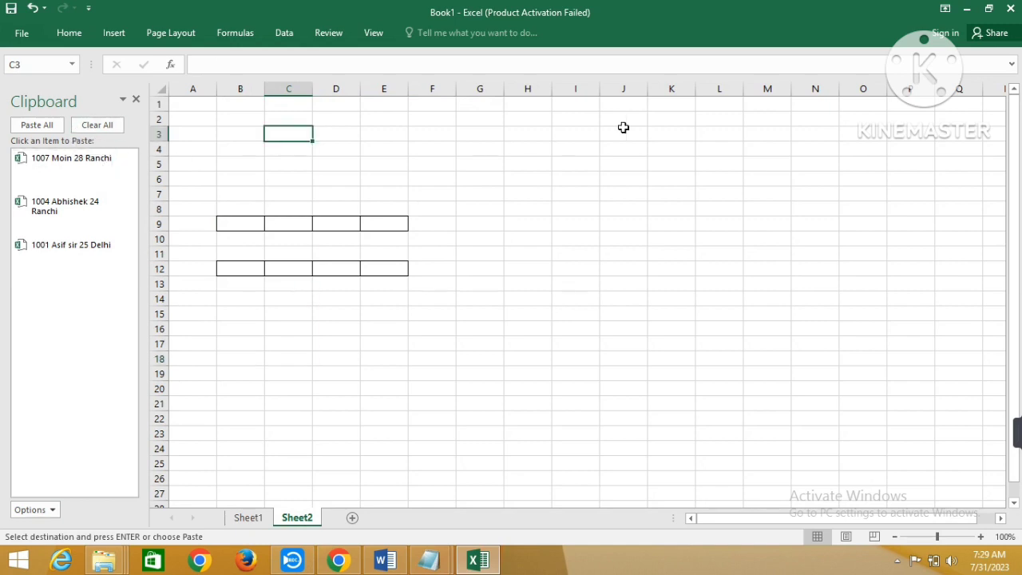
click(594, 157)
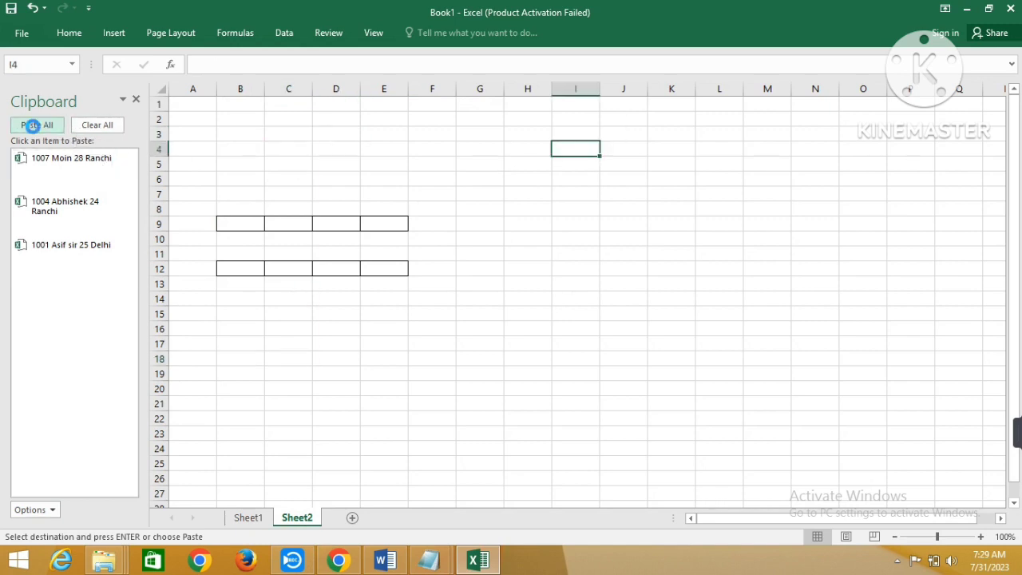
click(36, 128)
click(601, 224)
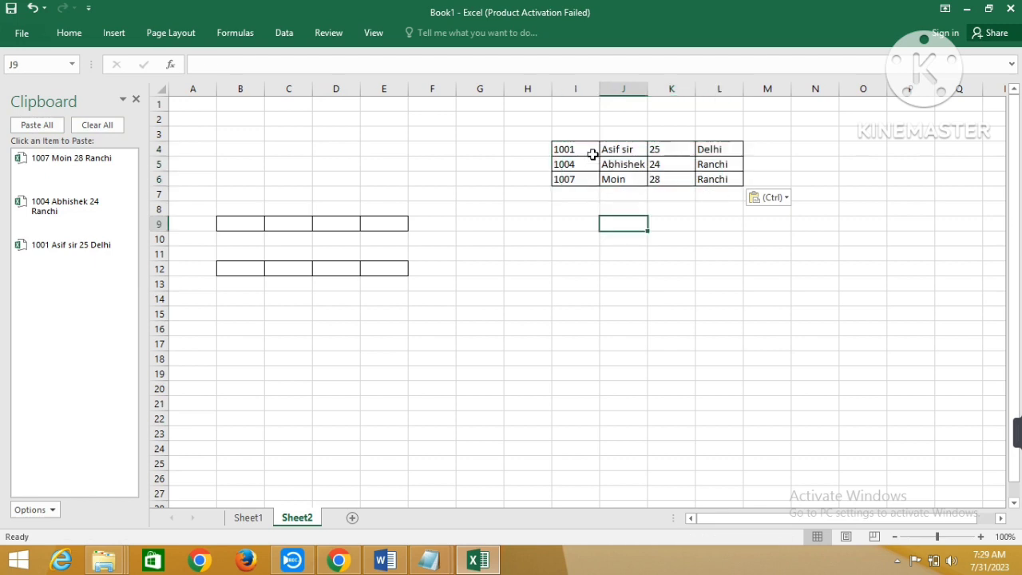
drag(594, 151, 723, 180)
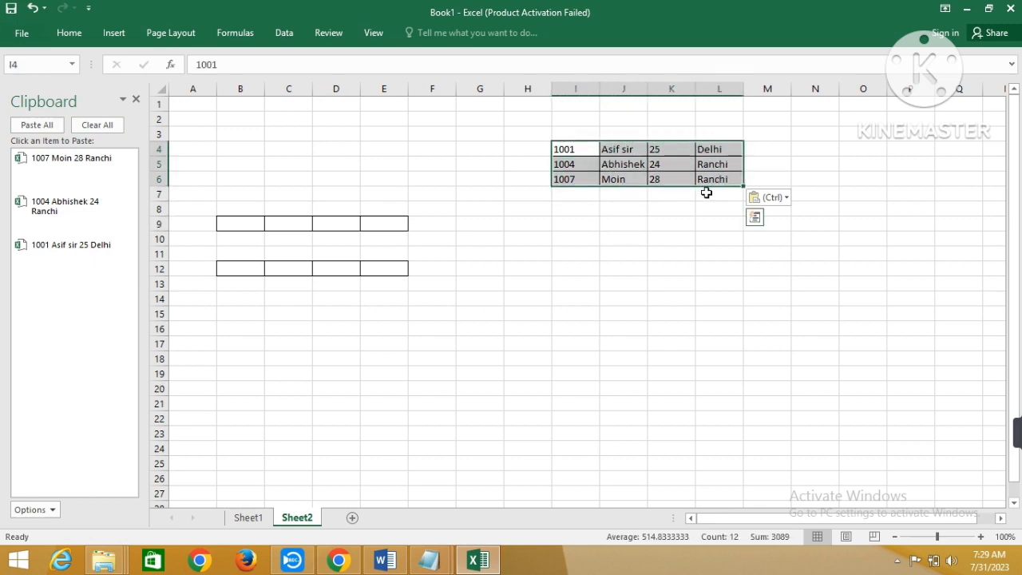
On Sheet1, examine the Name, Age and City headers and how row 1 behaves when browsing down the long employee list
click(254, 519)
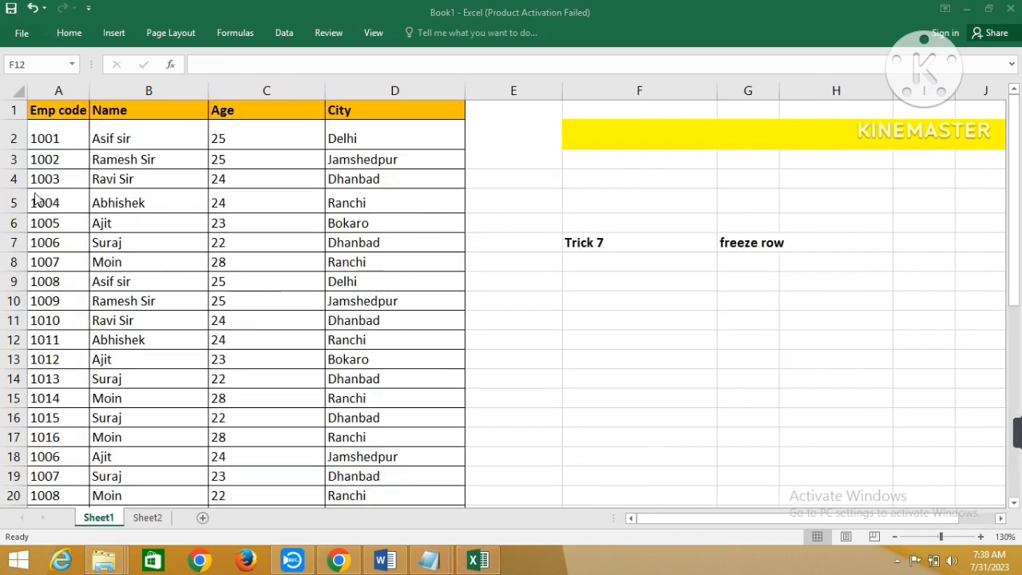
click(119, 110)
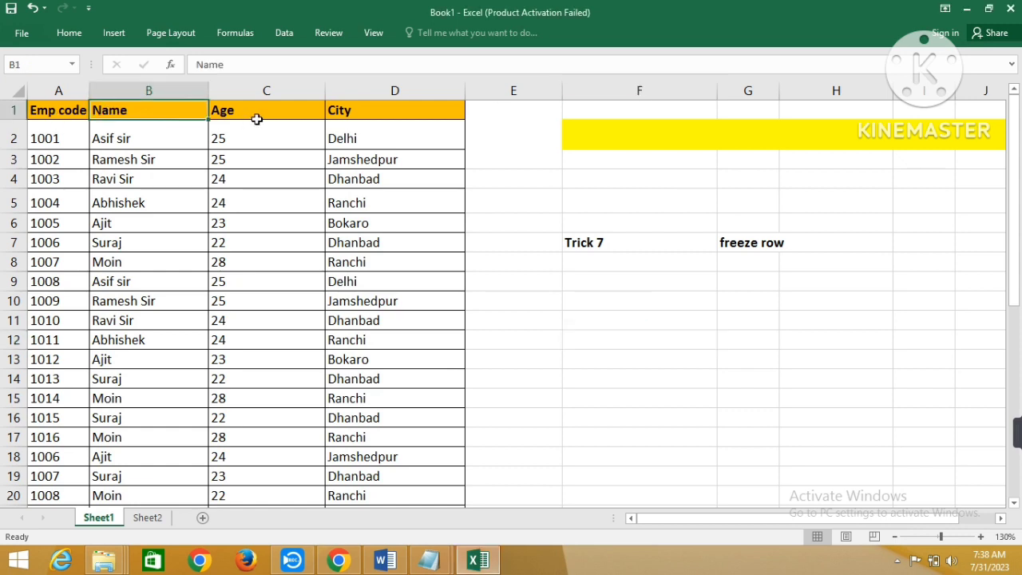
click(258, 115)
click(355, 117)
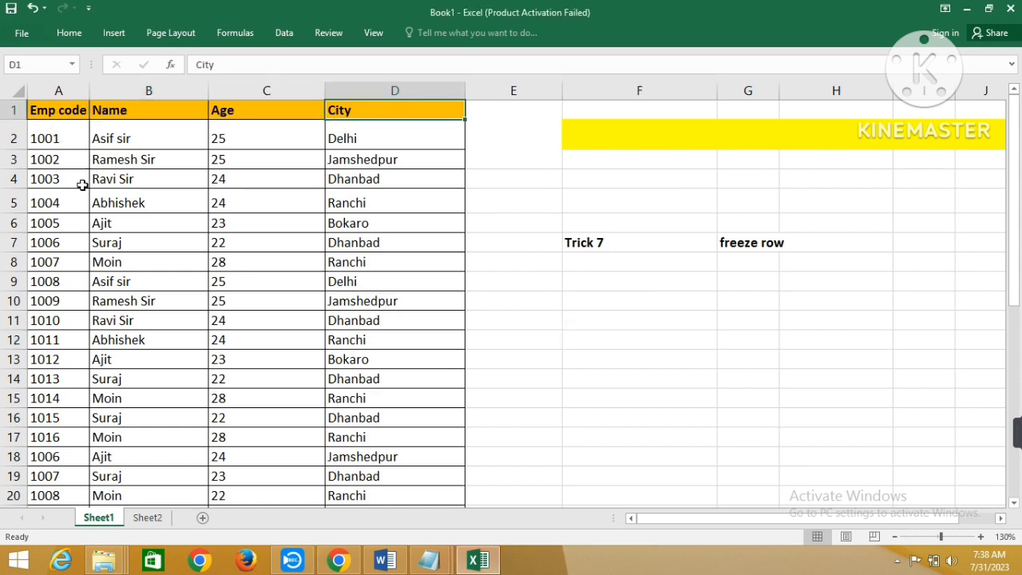
scroll(83, 184, down, 9)
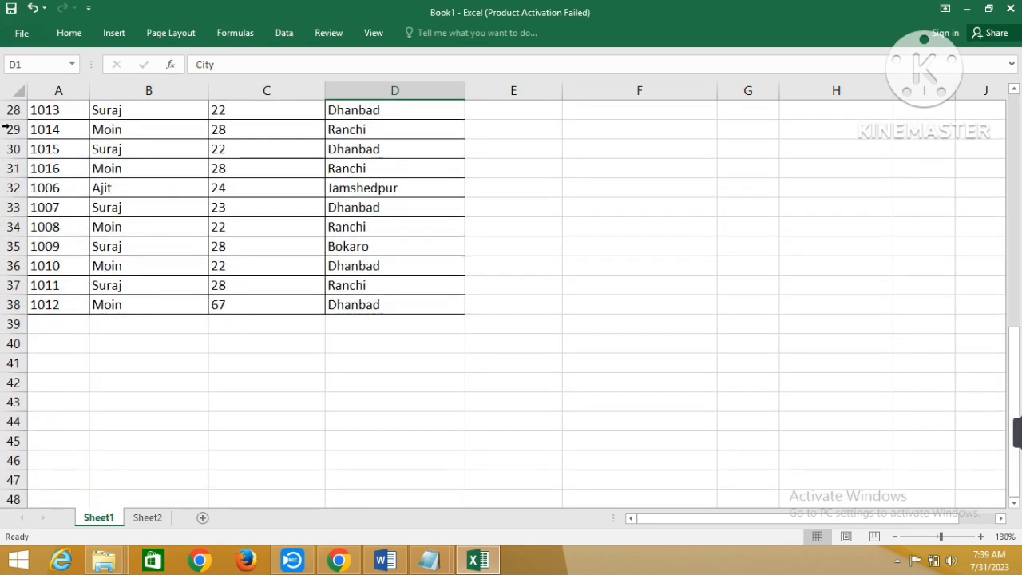
scroll(121, 207, down, 2)
scroll(120, 206, up, 11)
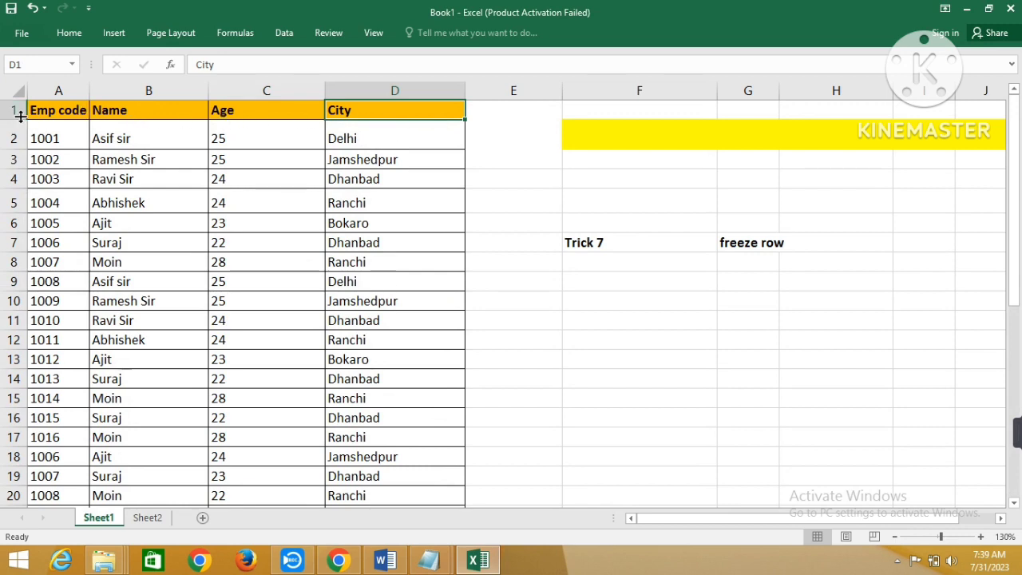
Freeze the top row of Sheet1 and check the header row while browsing down to the last records and back
click(54, 140)
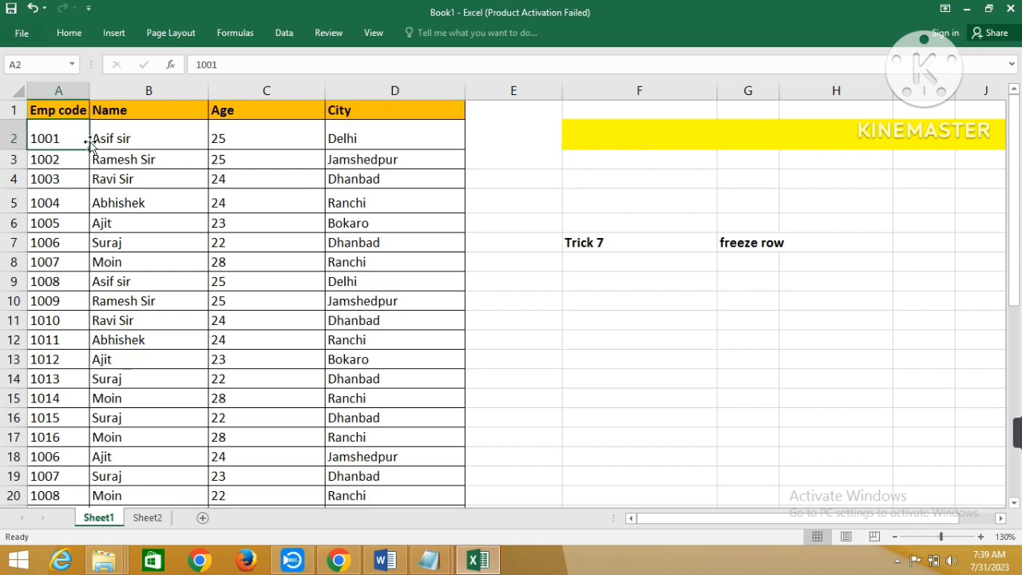
click(378, 34)
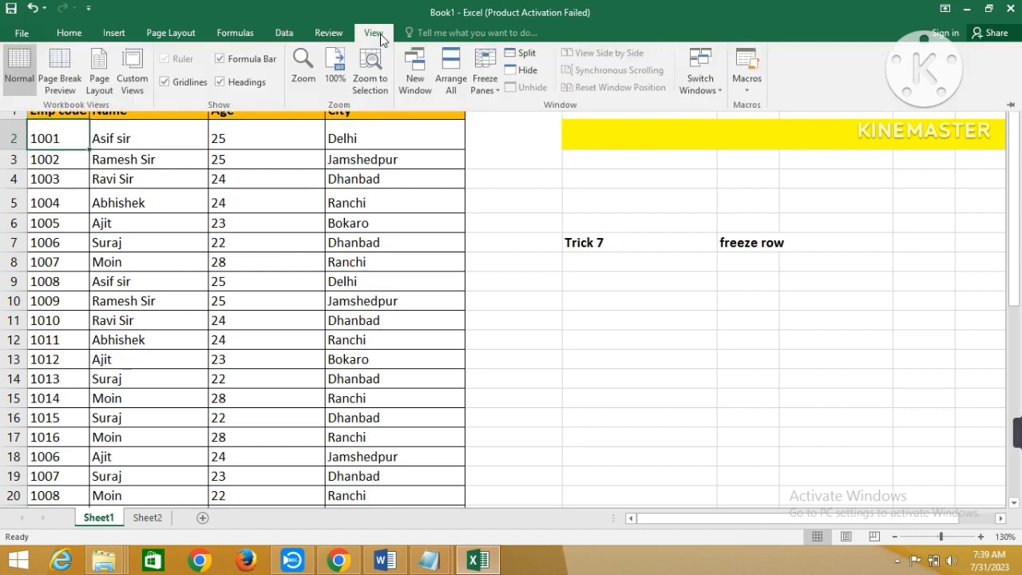
click(500, 95)
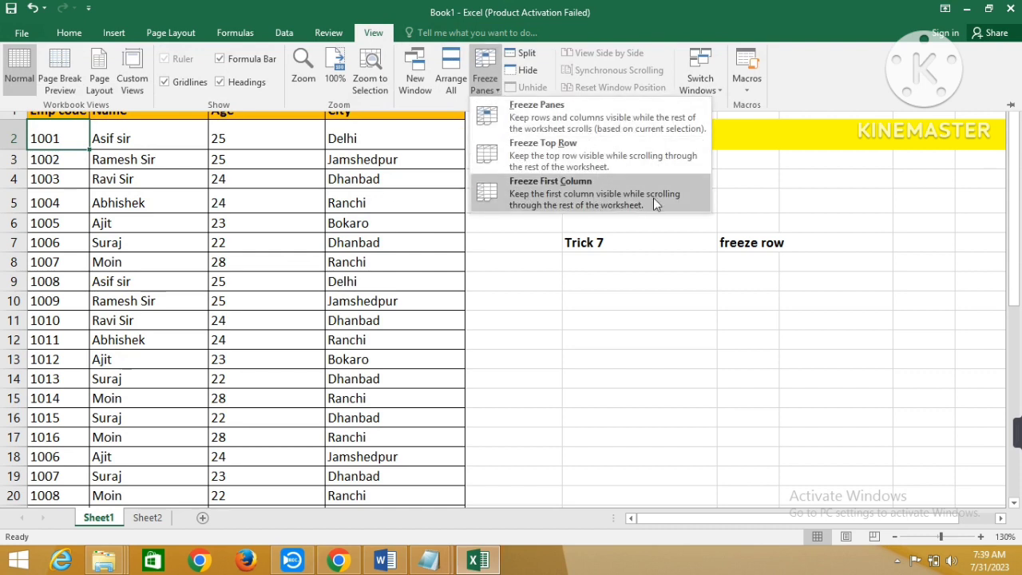
click(575, 148)
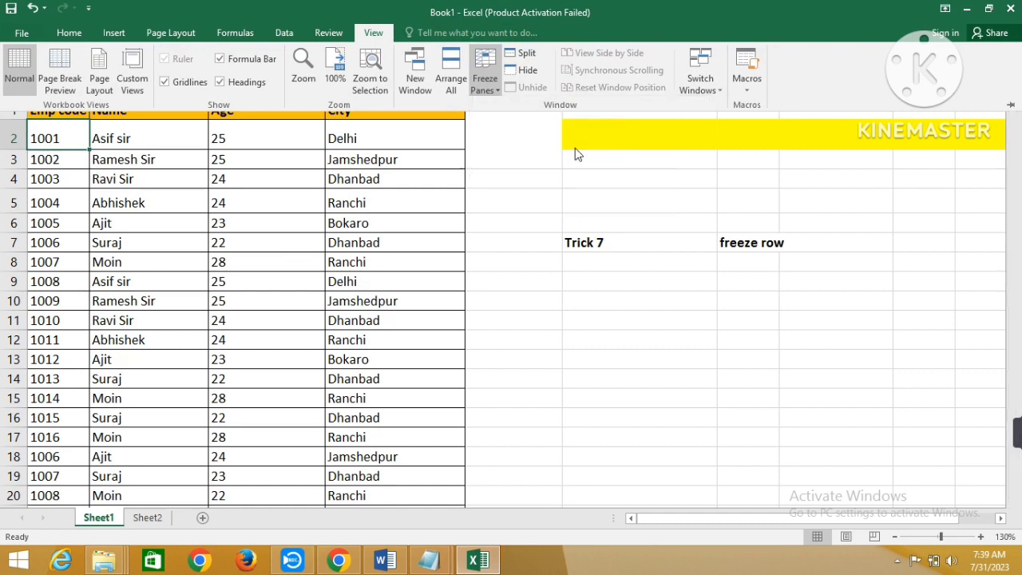
click(1007, 220)
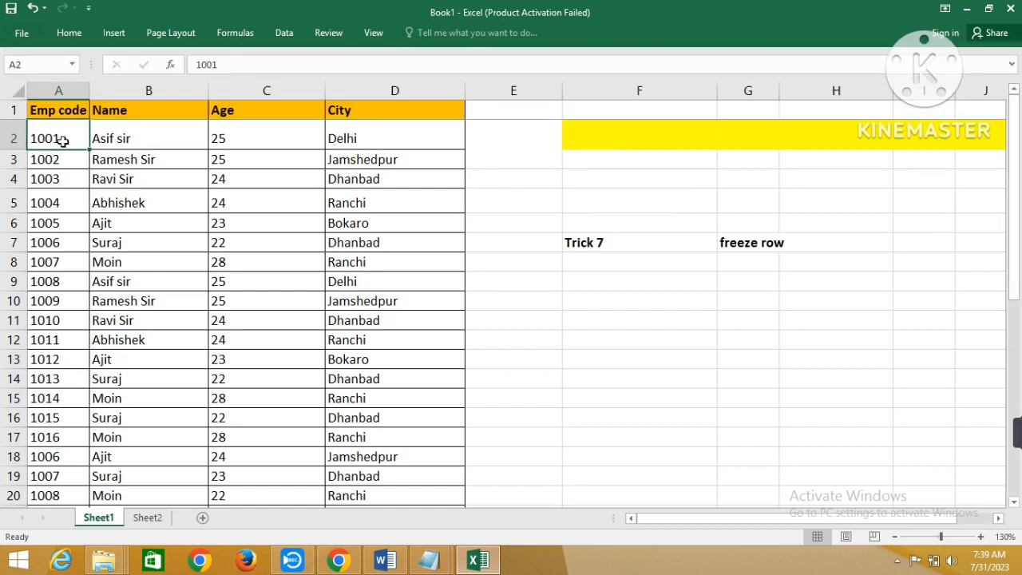
scroll(62, 139, down, 3)
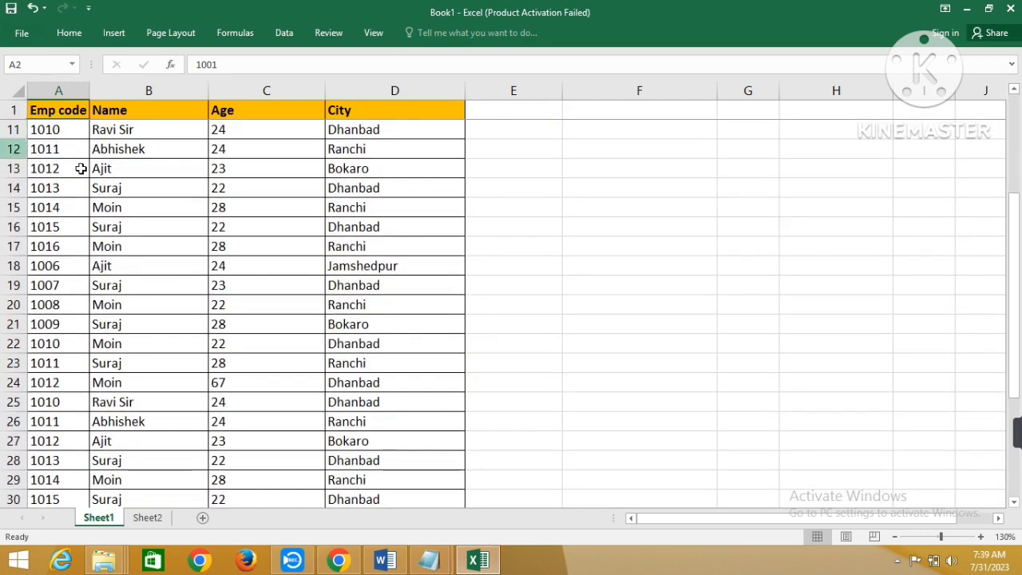
scroll(36, 182, down, 2)
scroll(37, 183, down, 6)
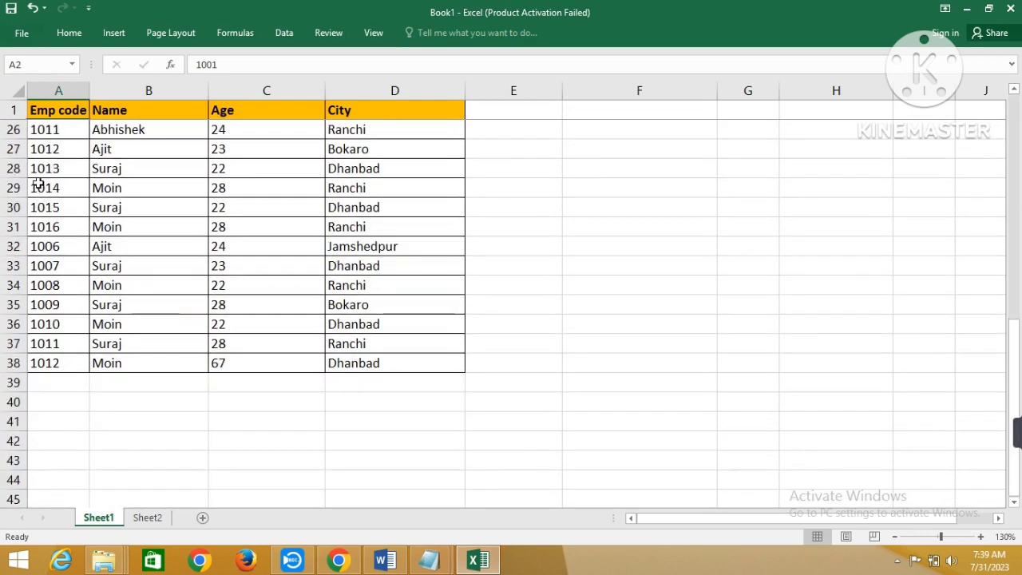
scroll(37, 183, up, 4)
scroll(38, 184, up, 7)
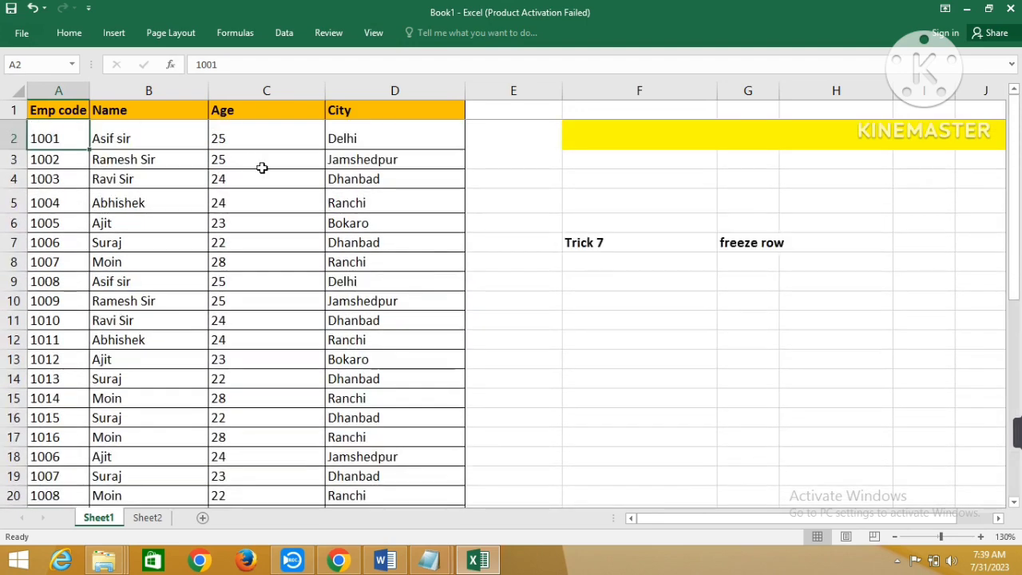
Unfreeze the panes of Sheet1 and check the header row while browsing down the employee list and back
click(372, 33)
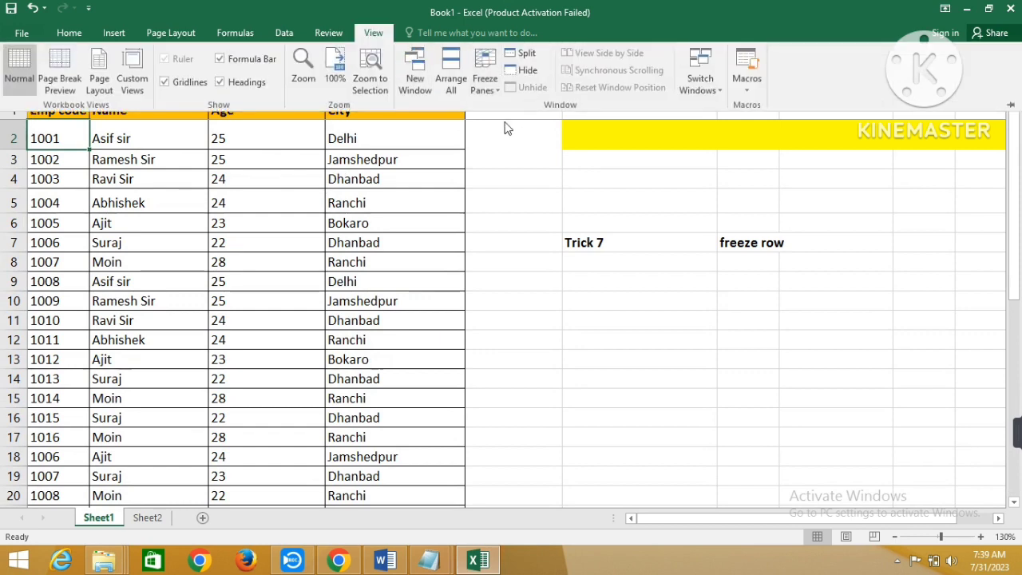
click(492, 87)
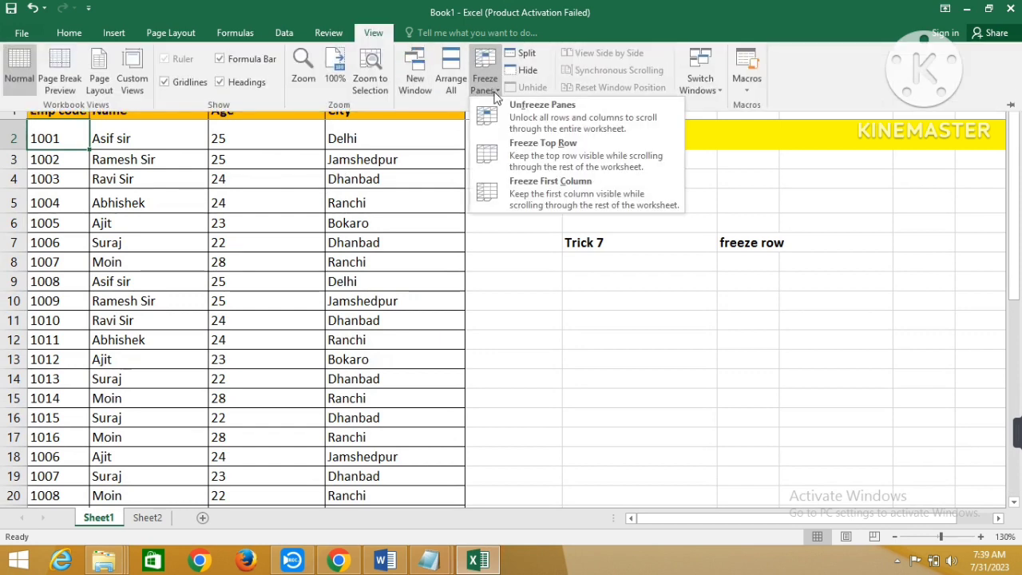
click(524, 120)
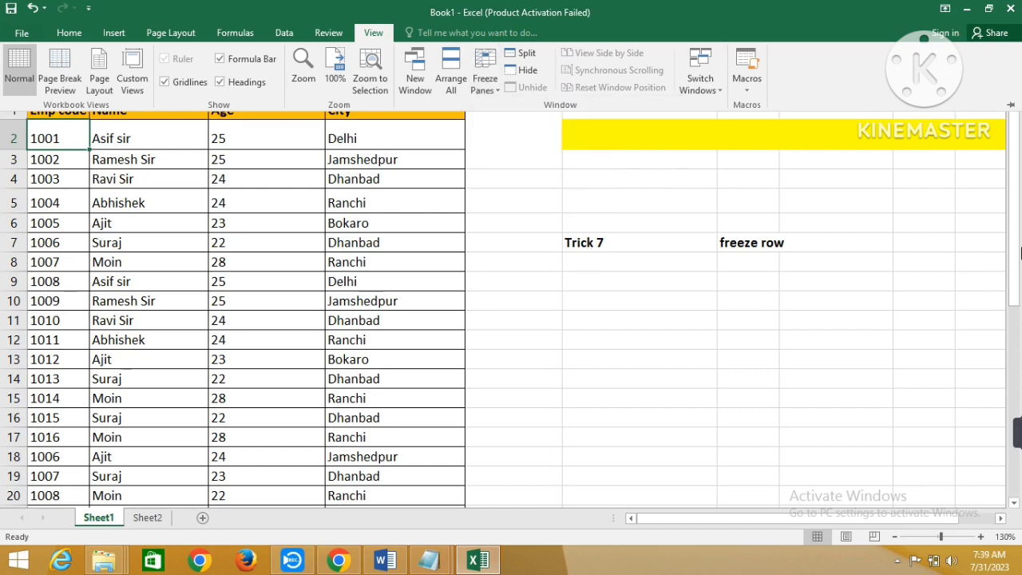
drag(1015, 275, 1016, 323)
scroll(196, 241, up, 2)
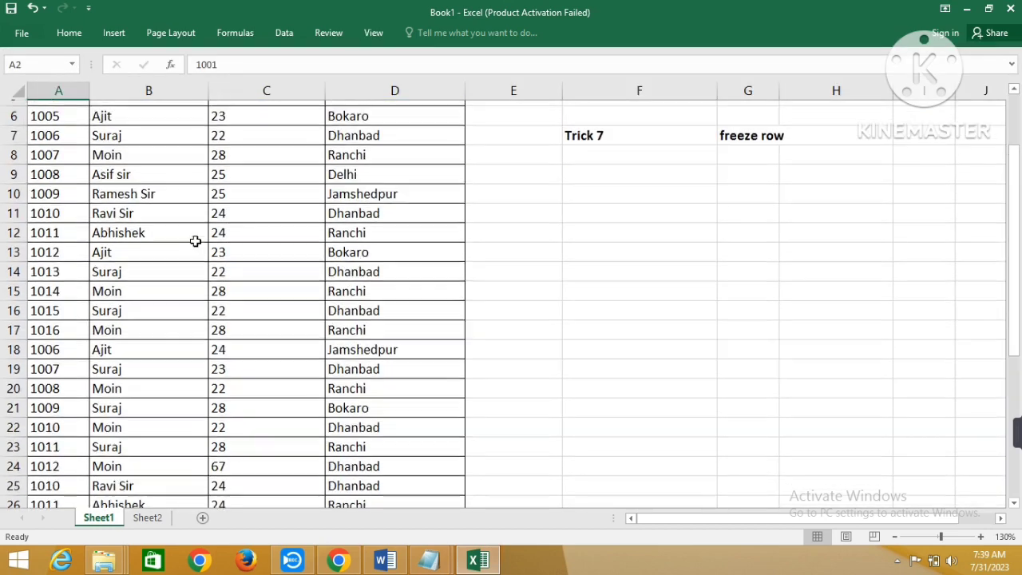
scroll(149, 248, down, 2)
scroll(148, 246, up, 2)
scroll(149, 247, down, 7)
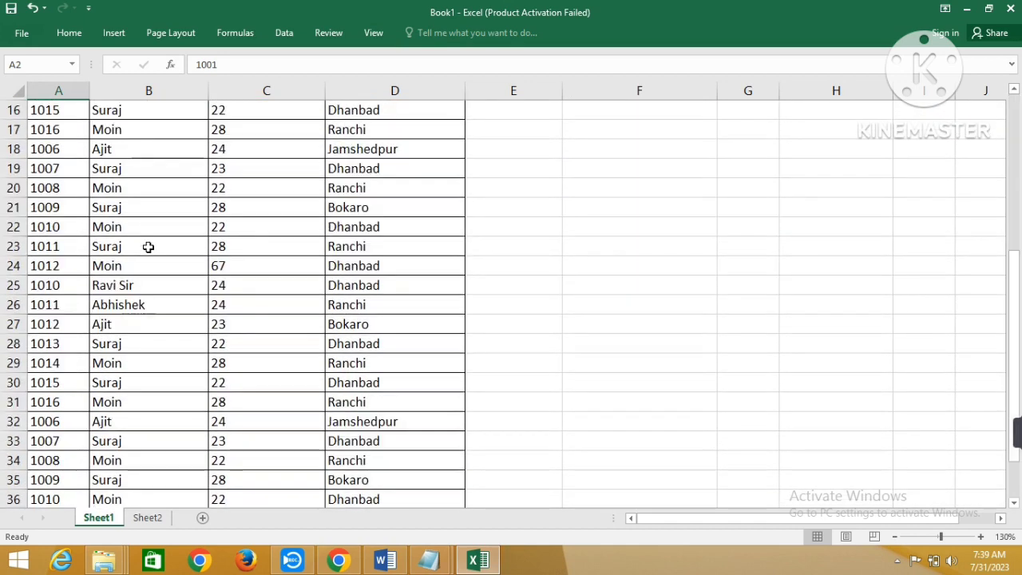
scroll(149, 247, up, 7)
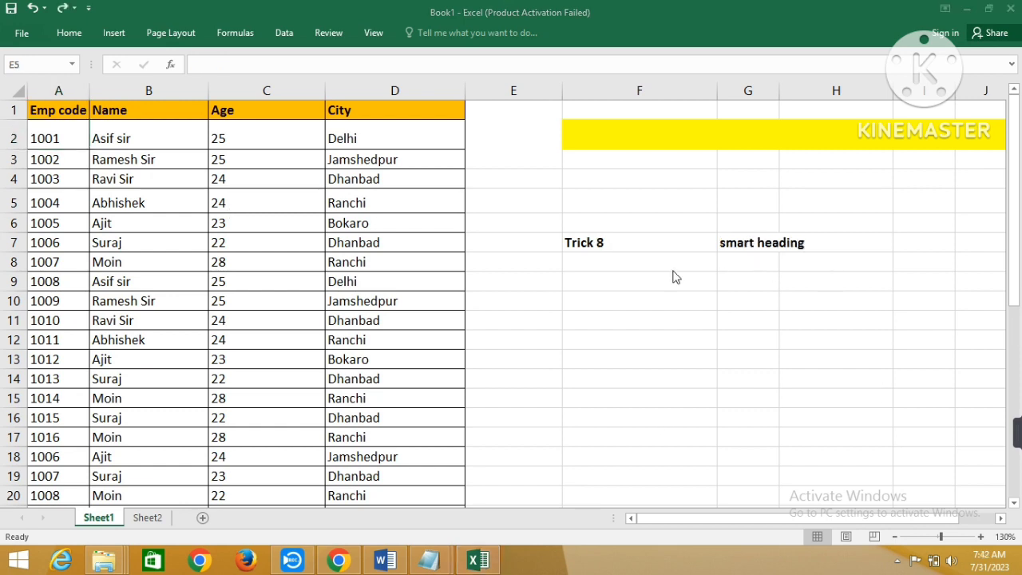
Examine the smart heading note beside the employee list and how the header row behaves when browsing down the records
click(749, 245)
click(775, 248)
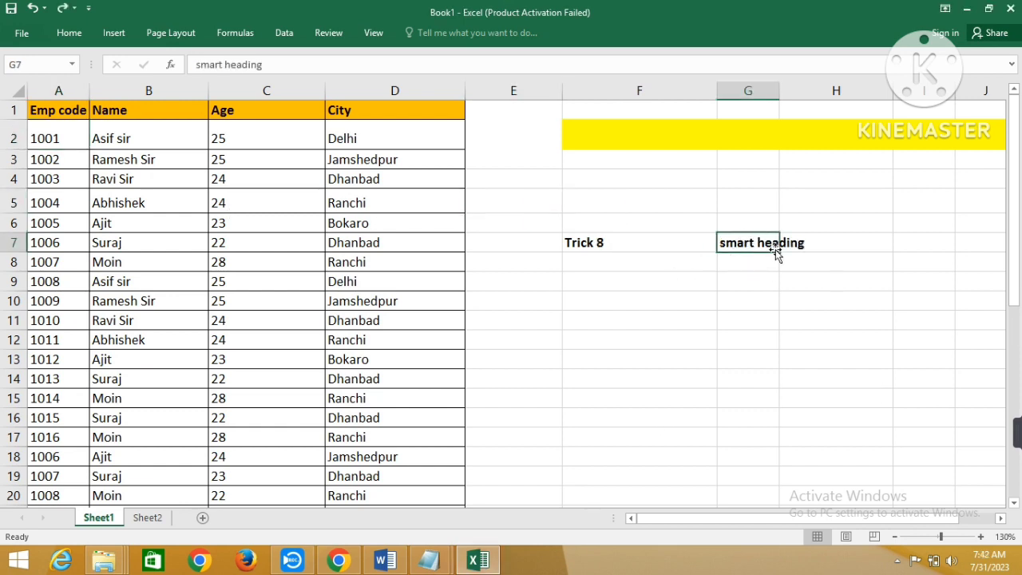
scroll(240, 190, down, 1)
scroll(240, 189, down, 8)
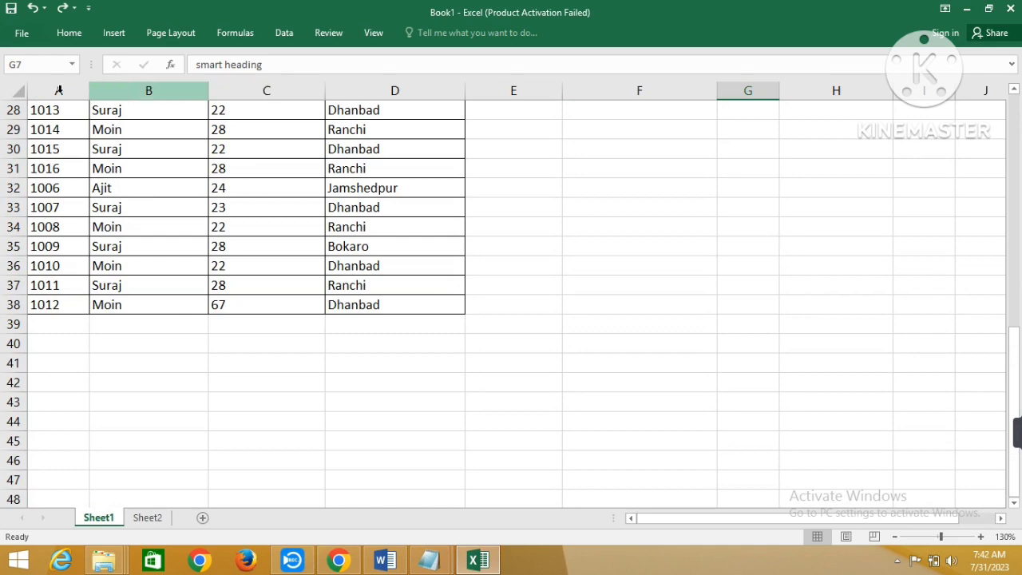
scroll(286, 216, up, 9)
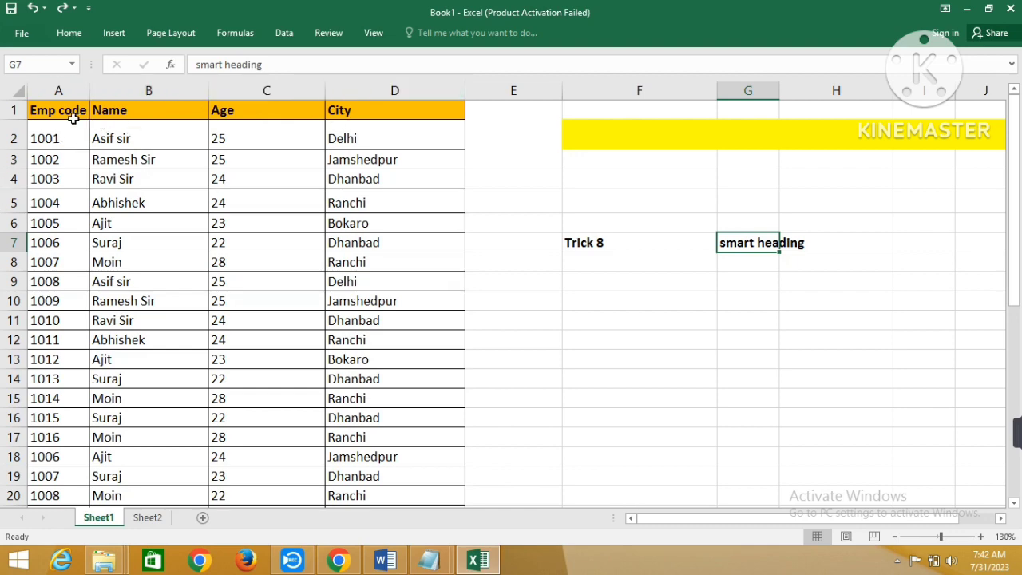
scroll(114, 171, down, 2)
scroll(116, 171, up, 2)
key(shift+Left)
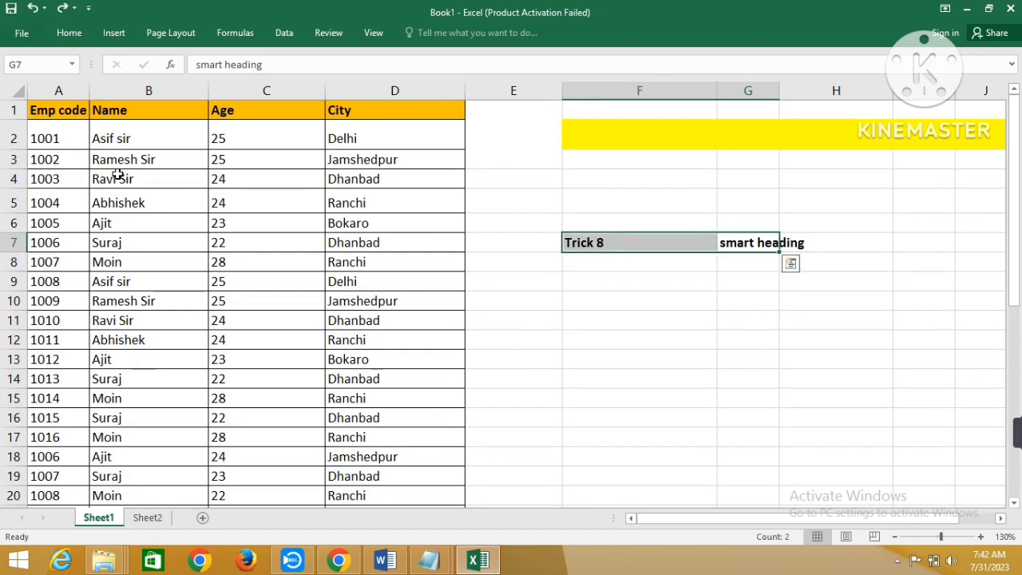
Convert the whole employee list A1:D38 on Sheet1 into a table with headers
click(571, 320)
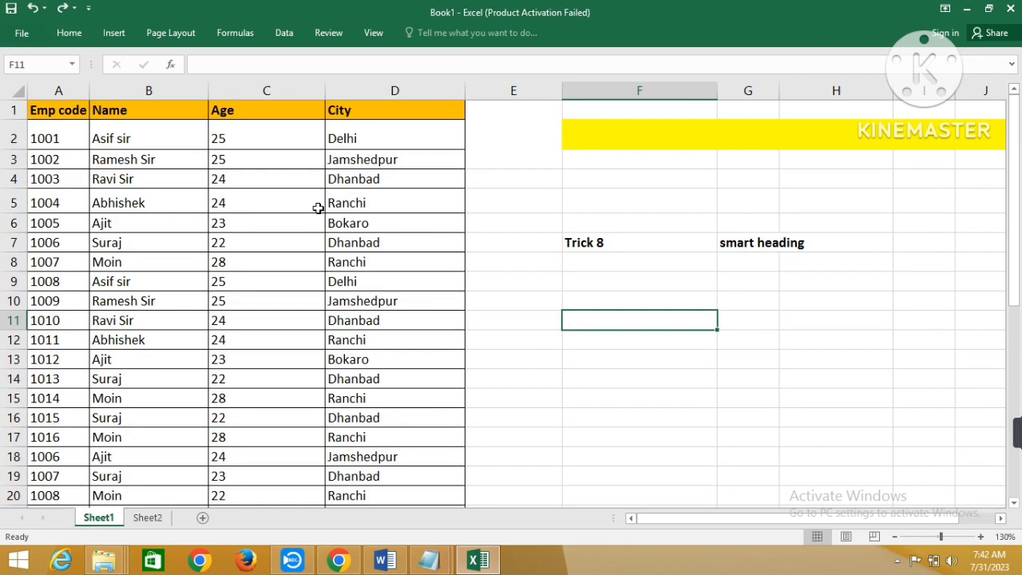
key(ctrl+a)
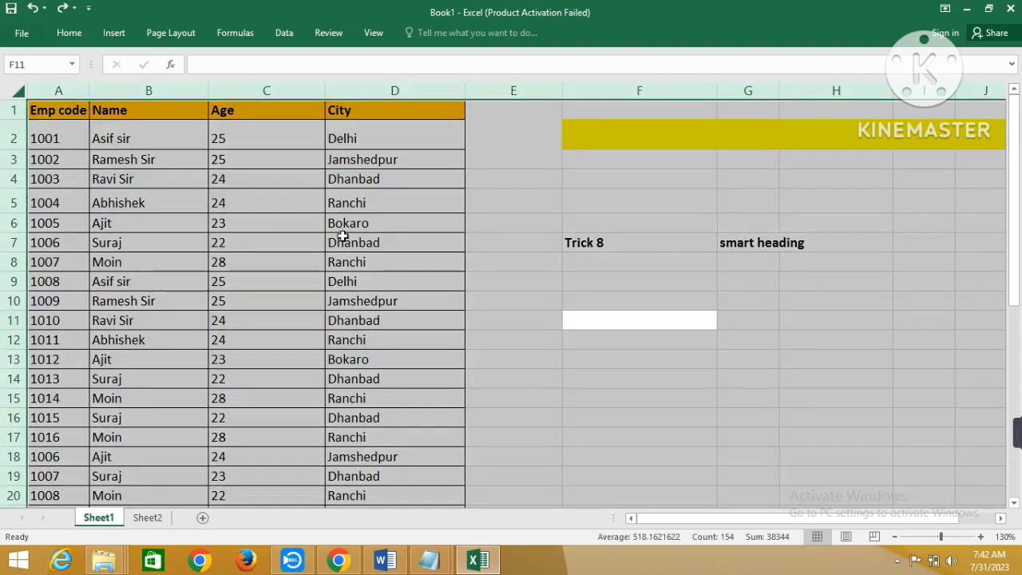
click(338, 235)
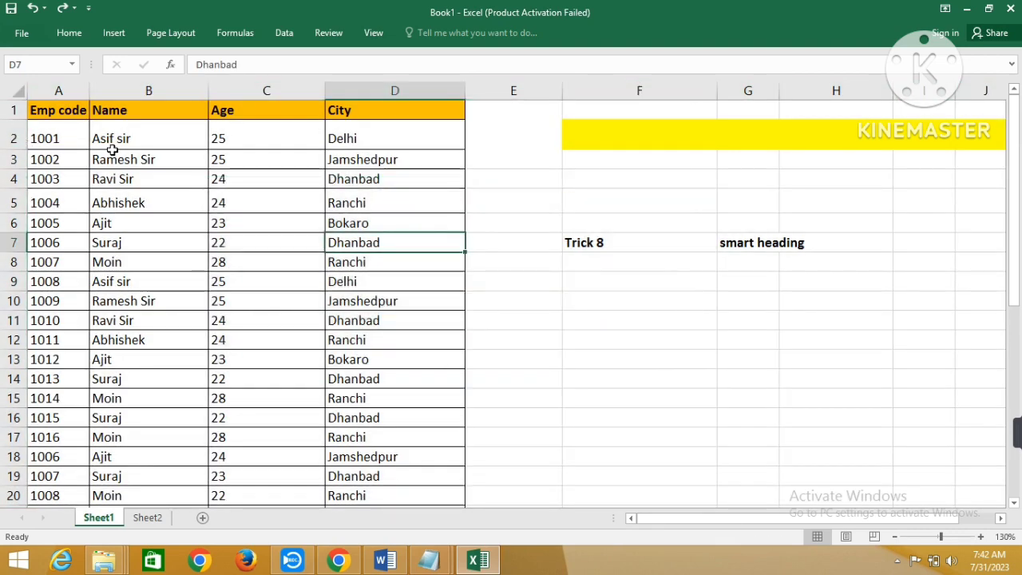
key(ctrl+a)
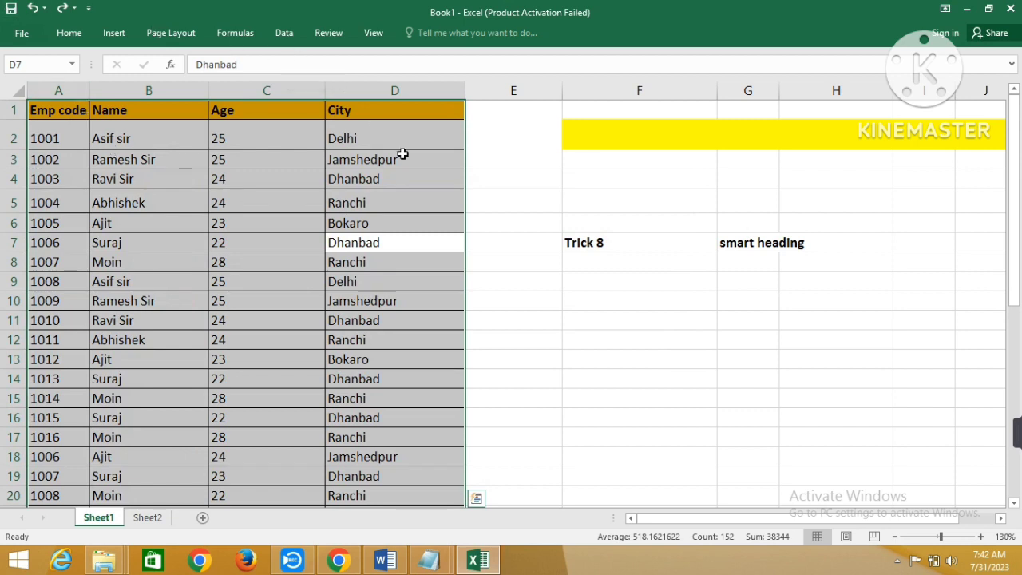
key(ctrl+t)
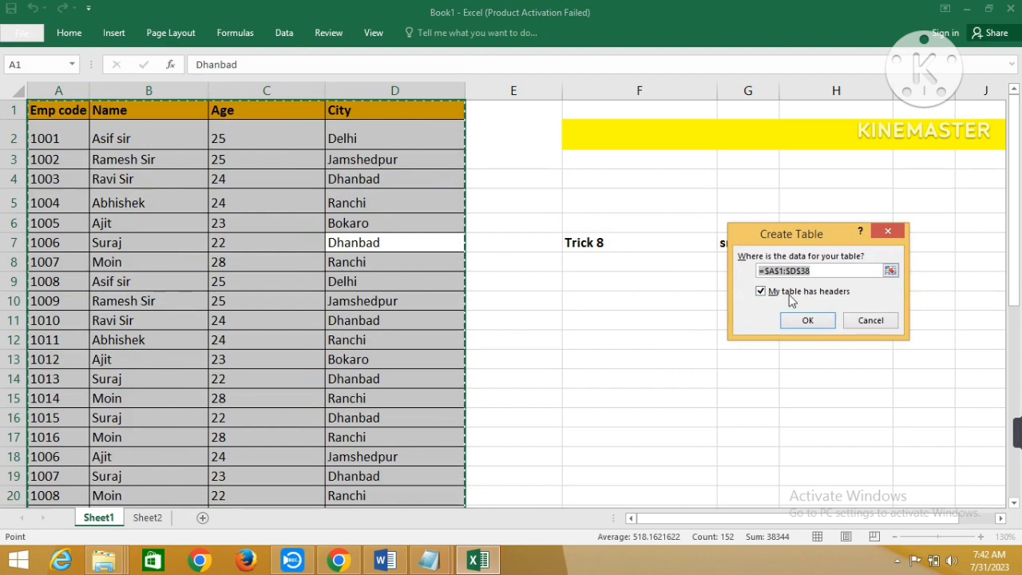
click(808, 321)
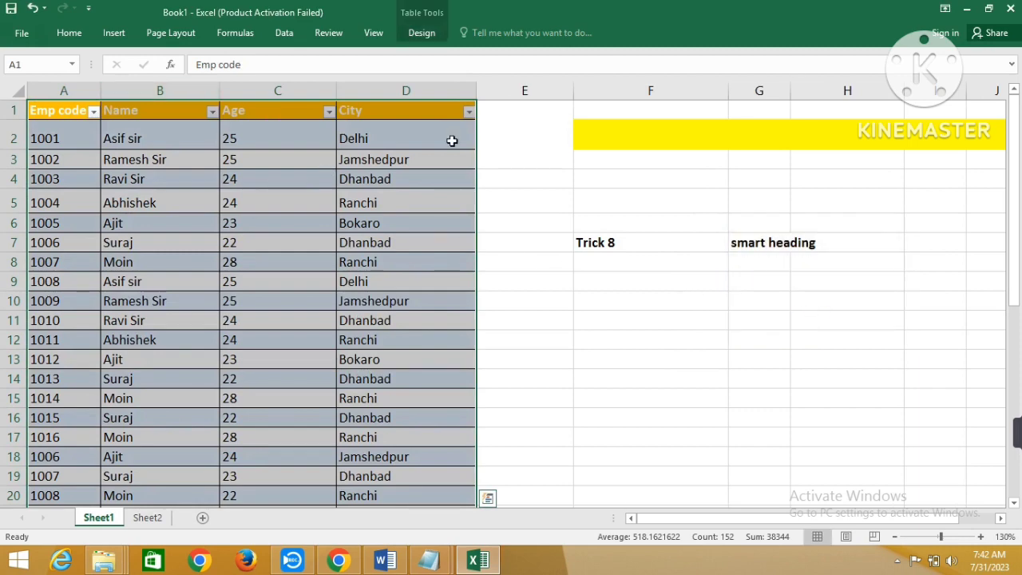
Format the table's header cells A1:D1 with black font colour and a blue fill
drag(70, 111, 423, 113)
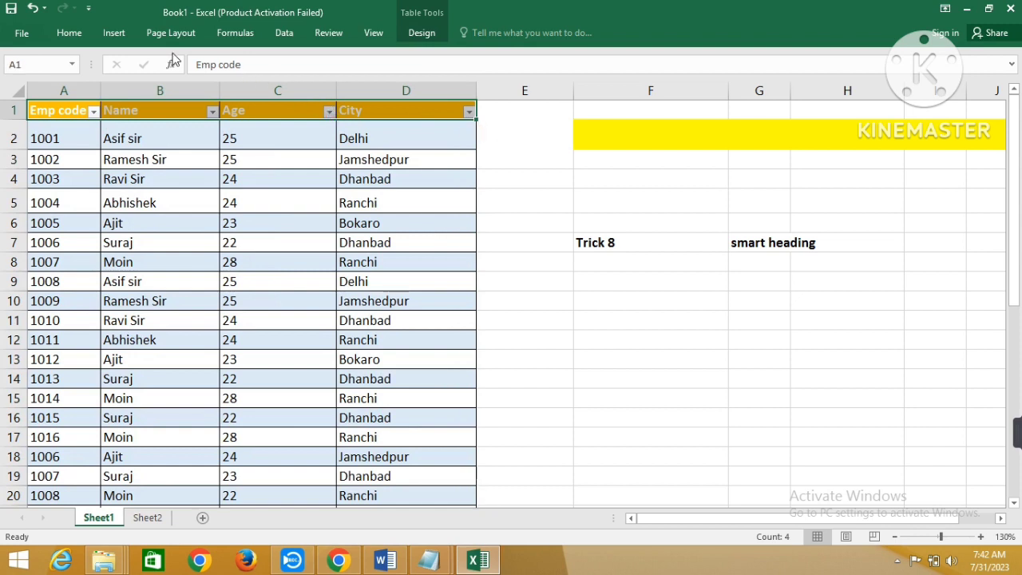
click(69, 33)
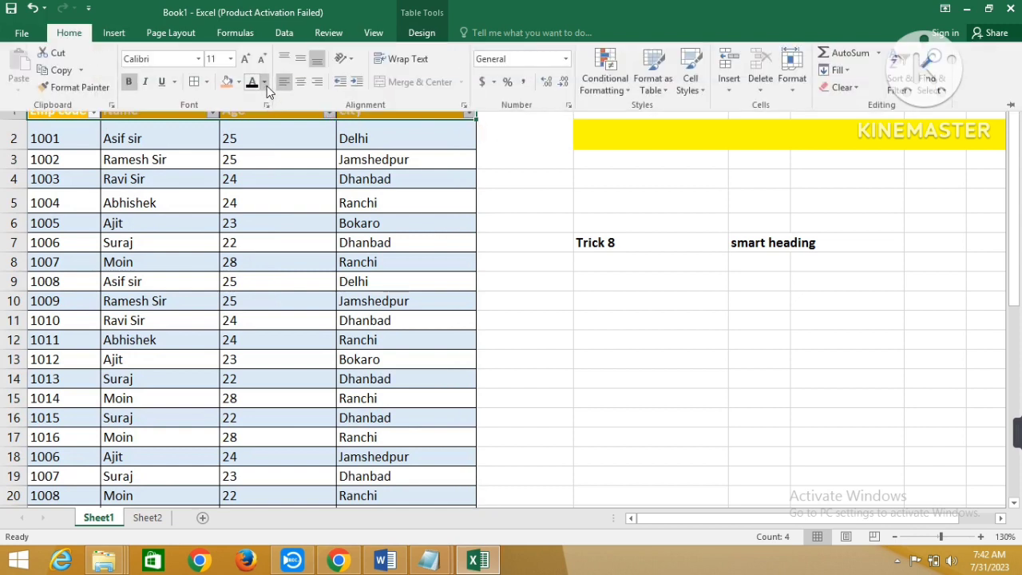
click(264, 82)
click(250, 101)
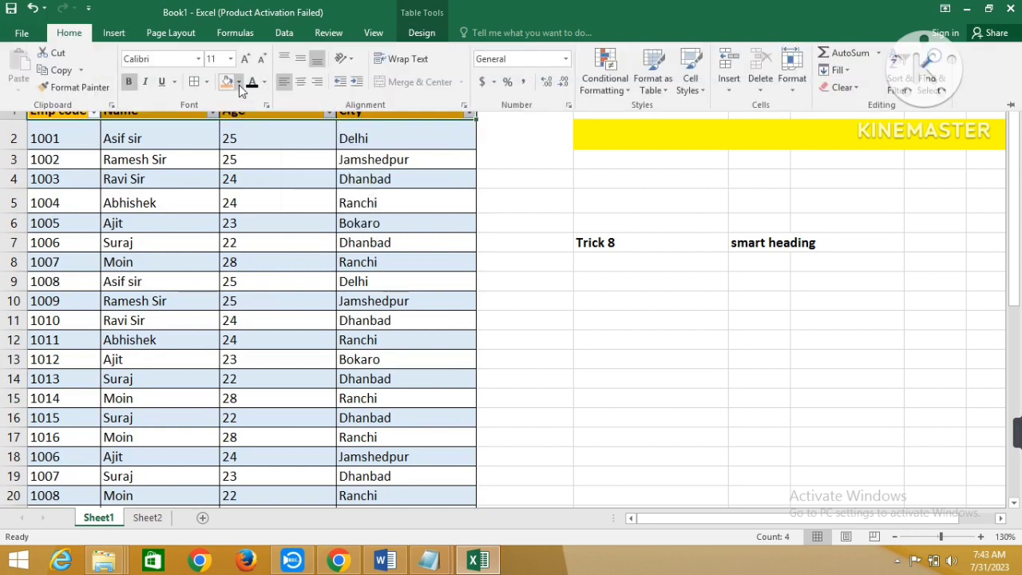
click(239, 83)
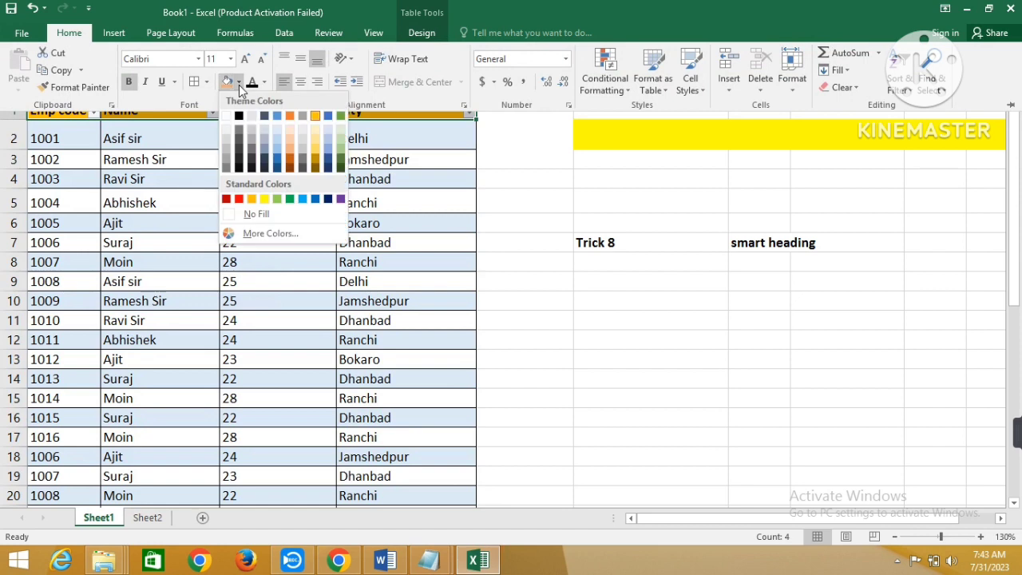
click(274, 117)
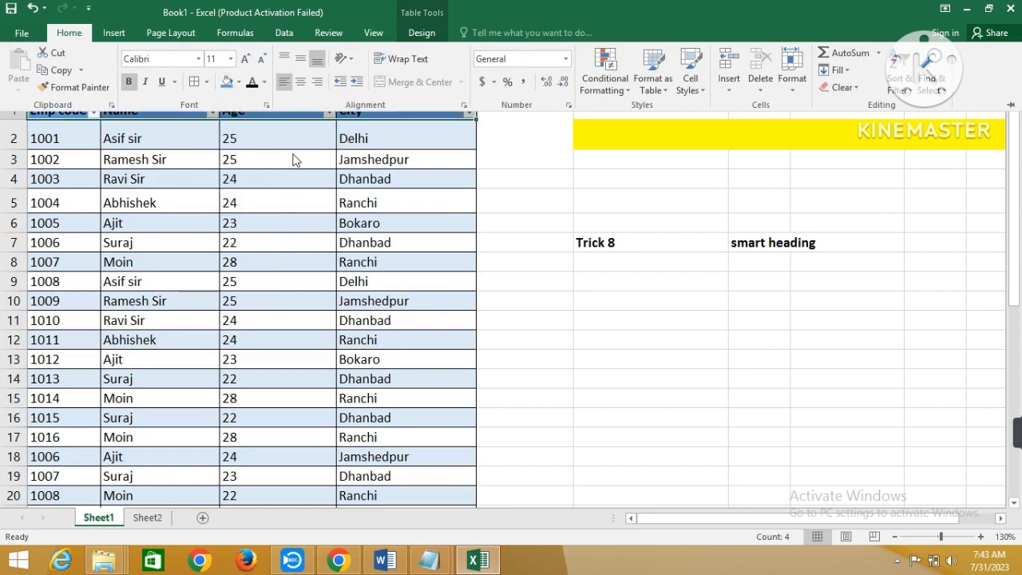
Check how the table's headings appear in the column headers while browsing down to the last record and back
click(1017, 277)
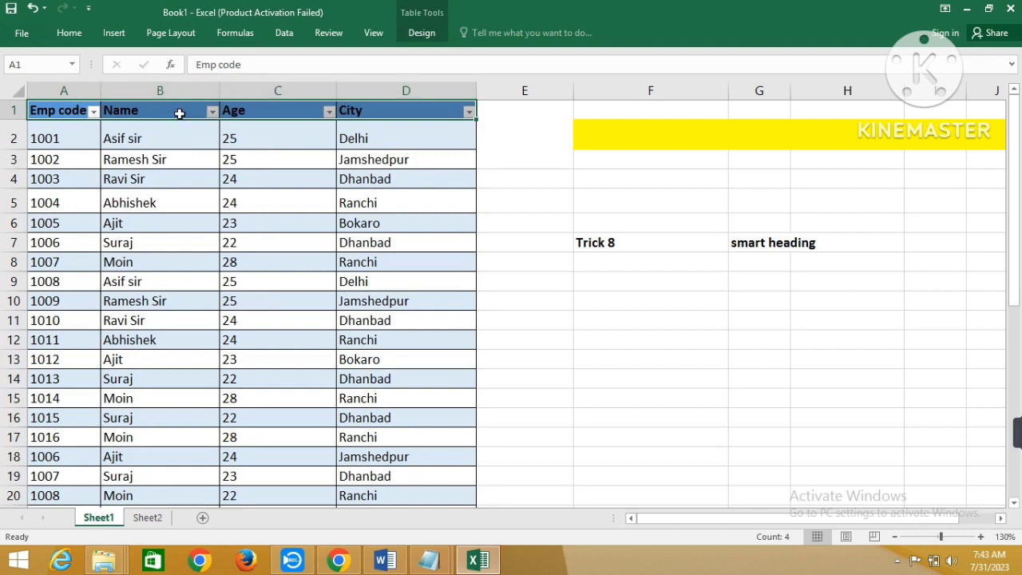
scroll(177, 138, down, 2)
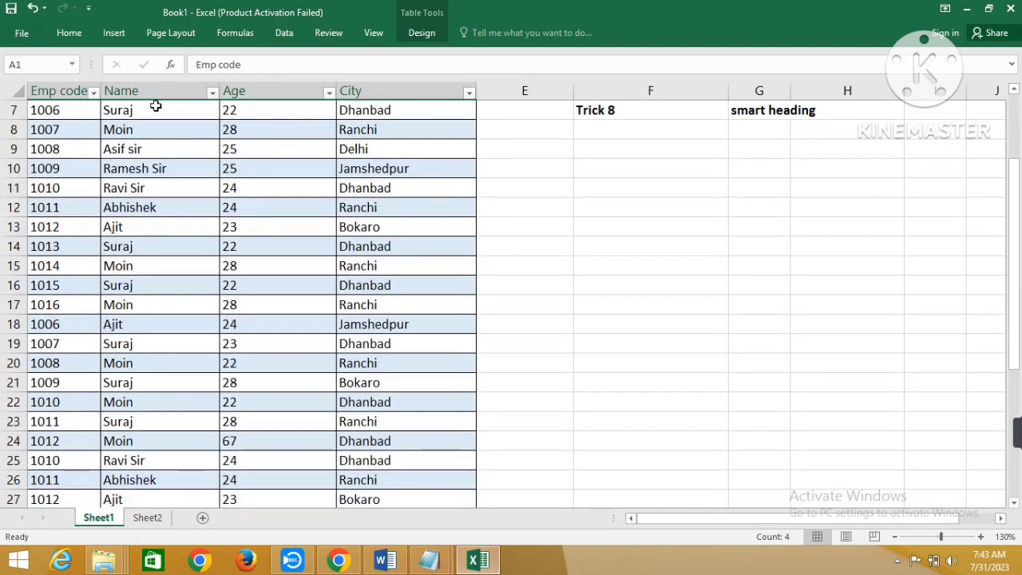
scroll(179, 106, down, 3)
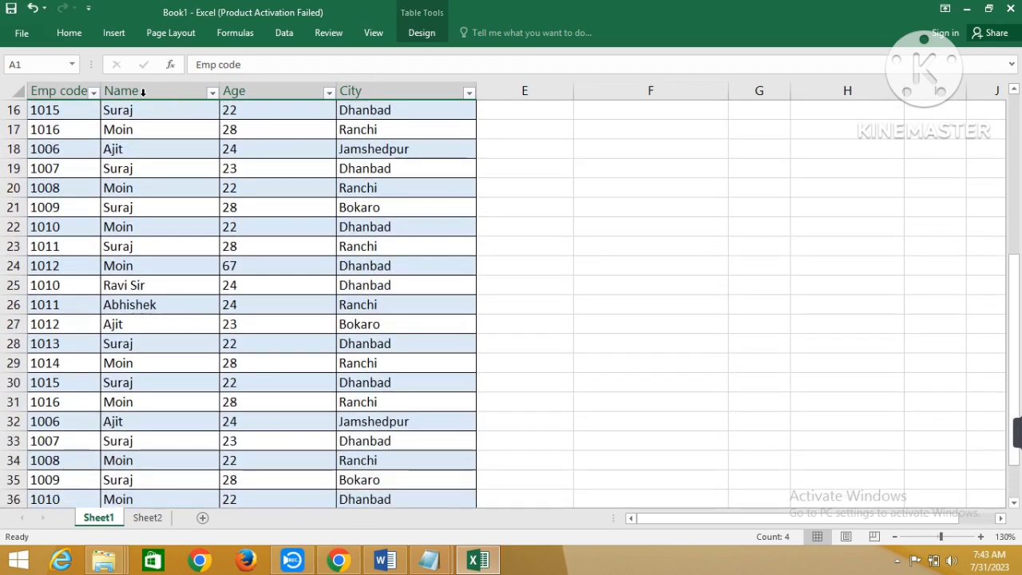
scroll(333, 111, down, 3)
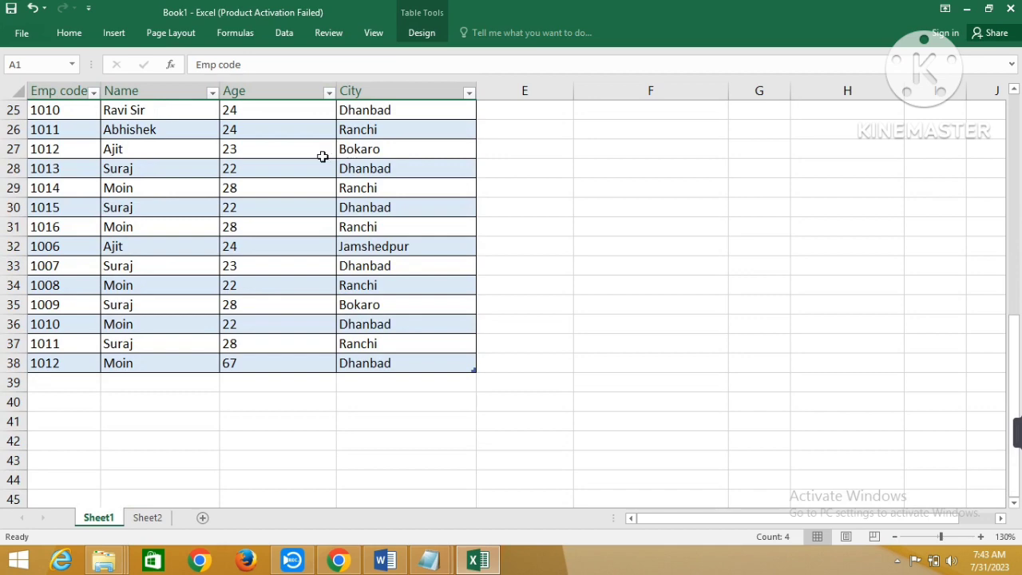
scroll(323, 157, down, 2)
scroll(323, 157, up, 6)
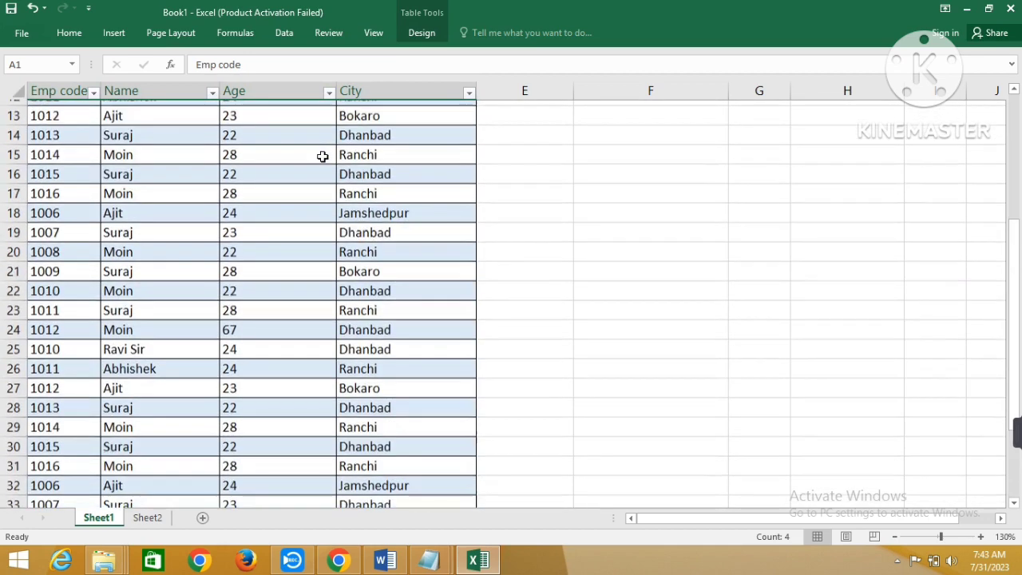
scroll(322, 157, up, 1)
scroll(323, 157, up, 3)
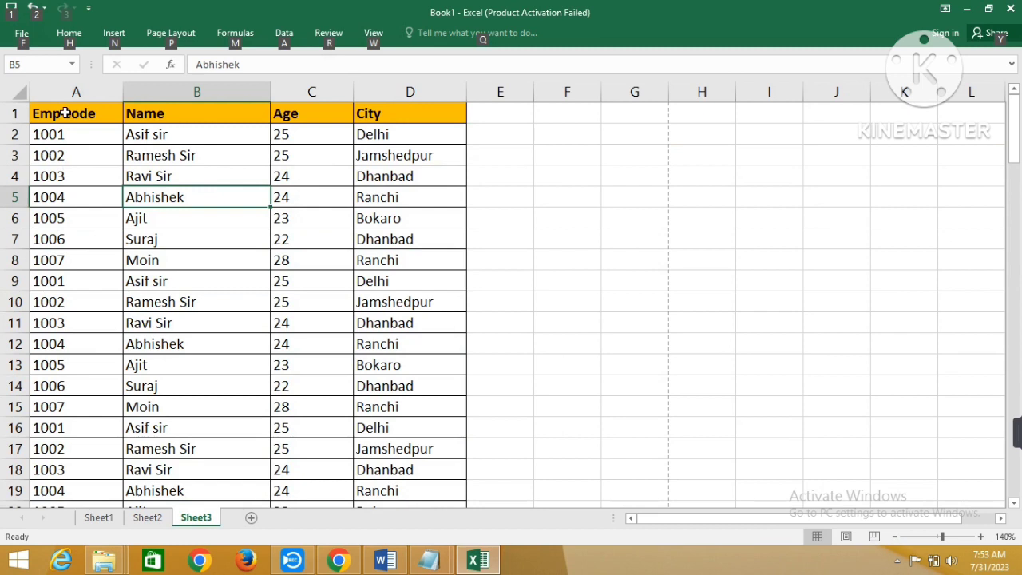
Preview the printout of Sheet3's employee list, check all three pages for the header row, and return to the sheet
drag(66, 114, 330, 365)
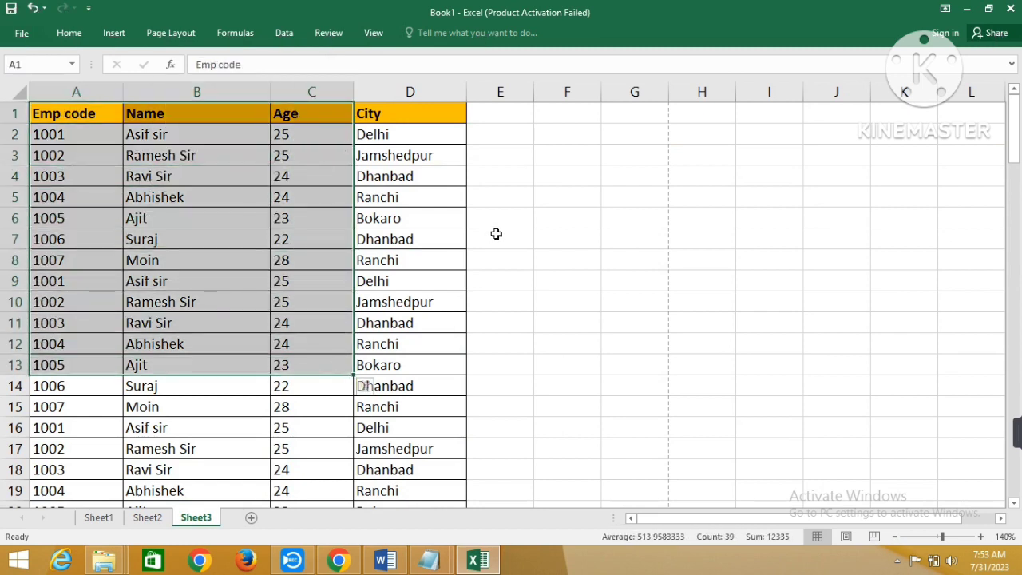
click(496, 233)
key(ctrl+p)
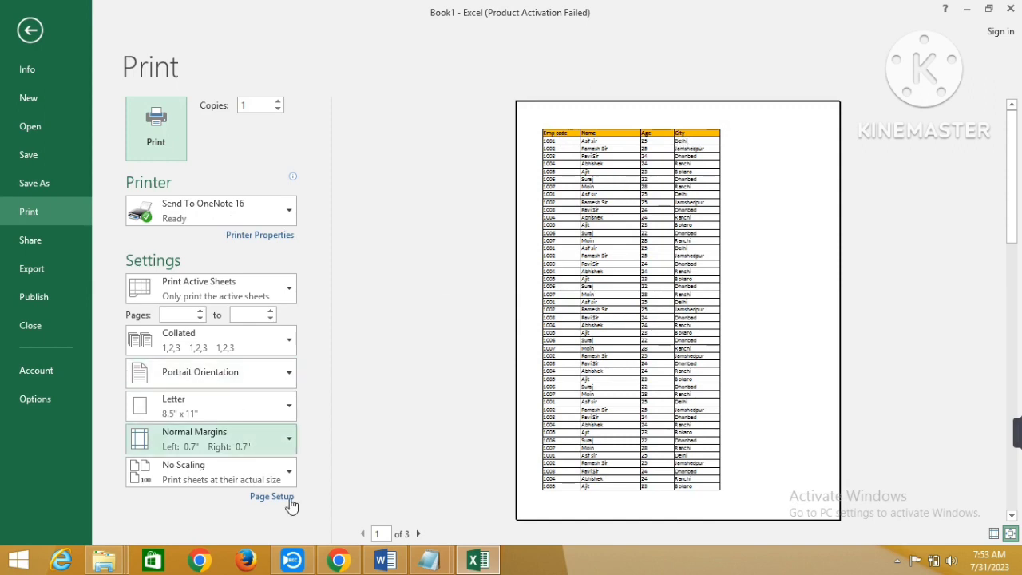
click(418, 534)
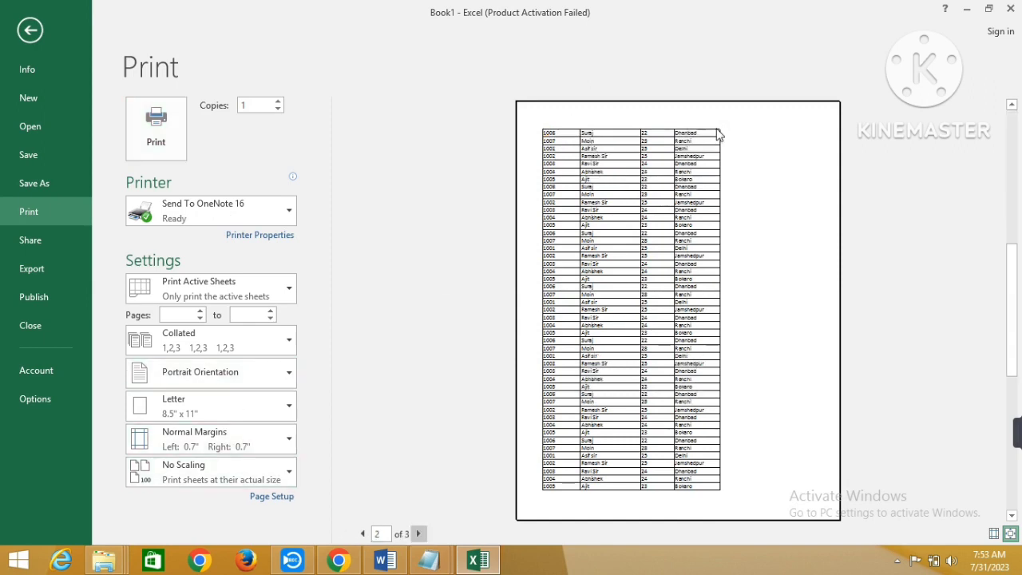
click(419, 535)
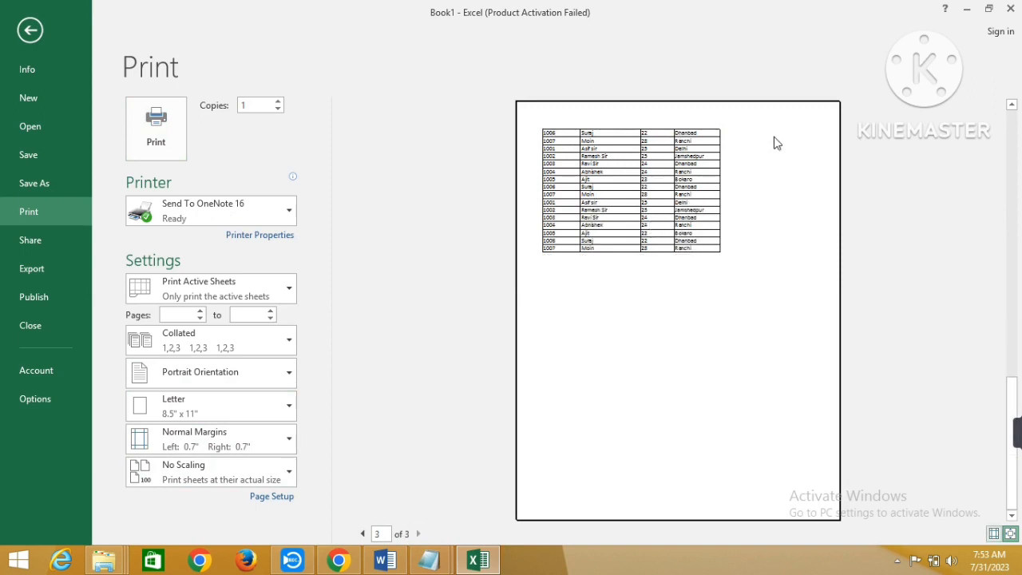
click(29, 30)
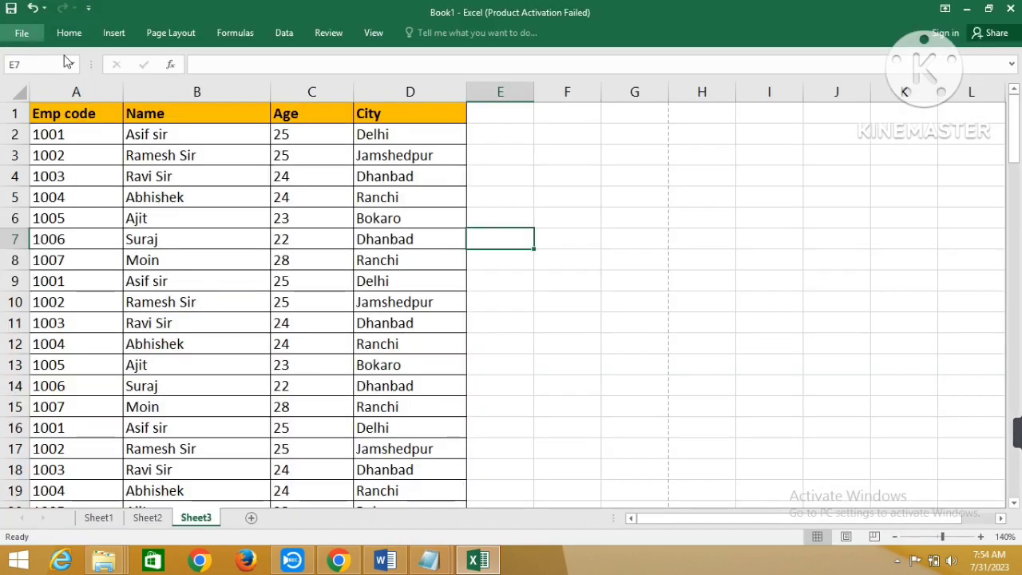
Set row 1 of Sheet3 ($1:$1) as the row to repeat at the top of every printed page
click(489, 200)
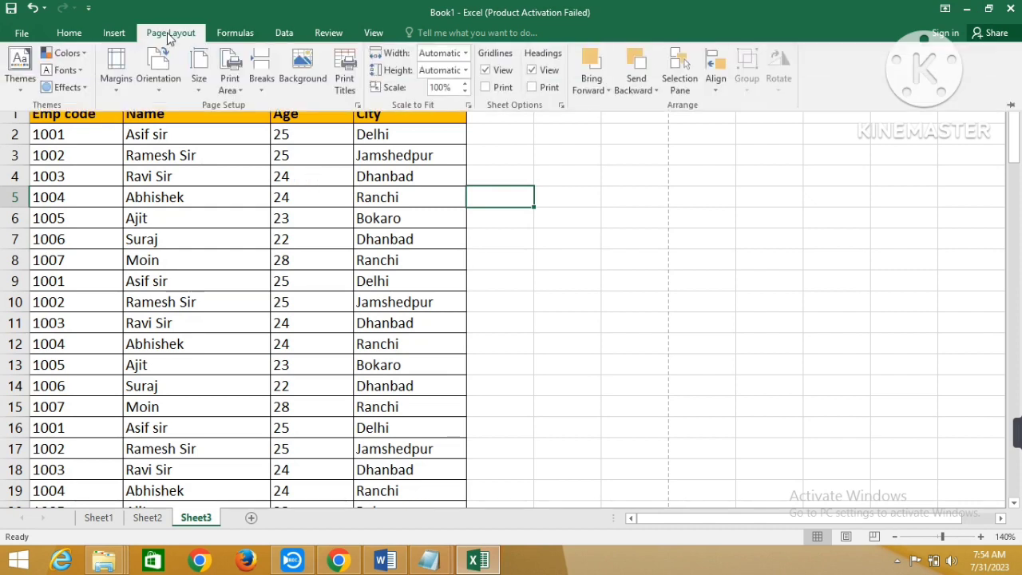
click(346, 84)
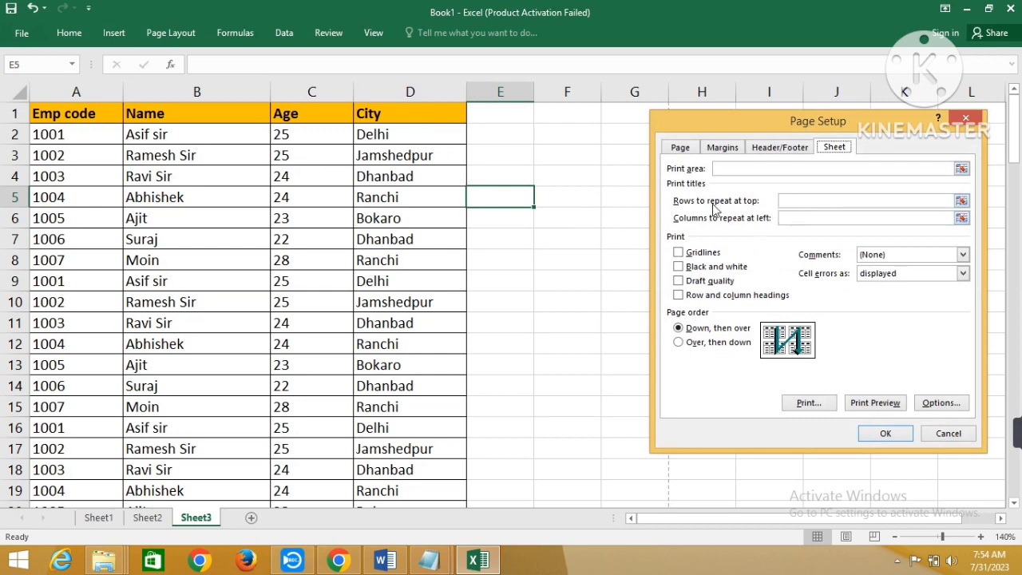
click(785, 202)
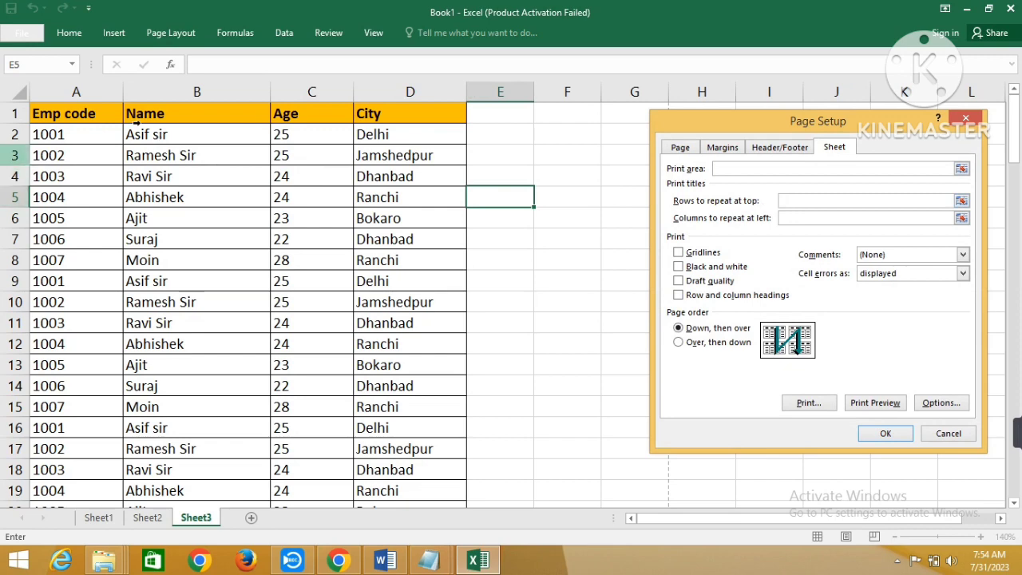
click(96, 114)
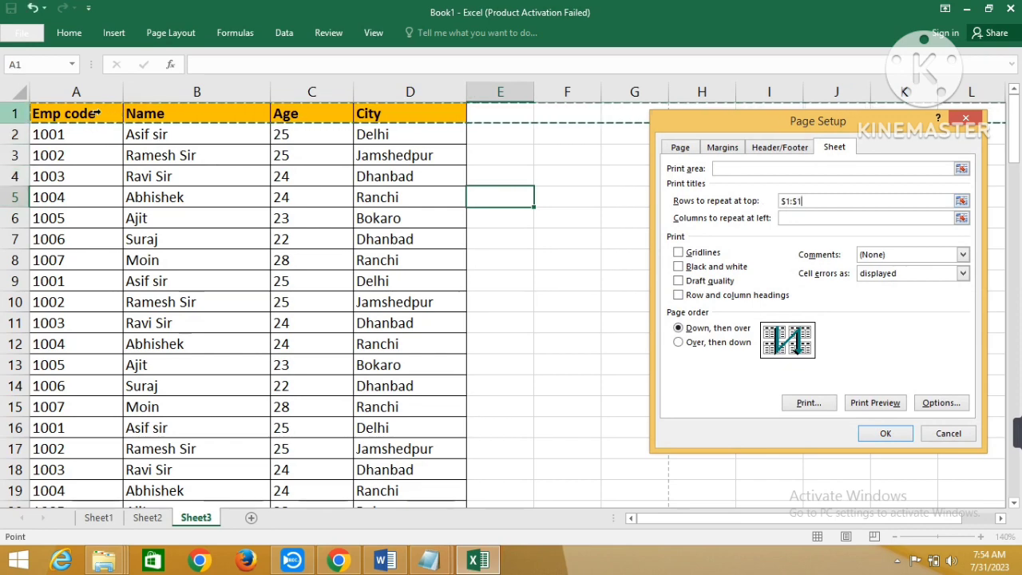
Preview the printout from the page setup, check the header row on all three pages, and return to the sheet
click(879, 403)
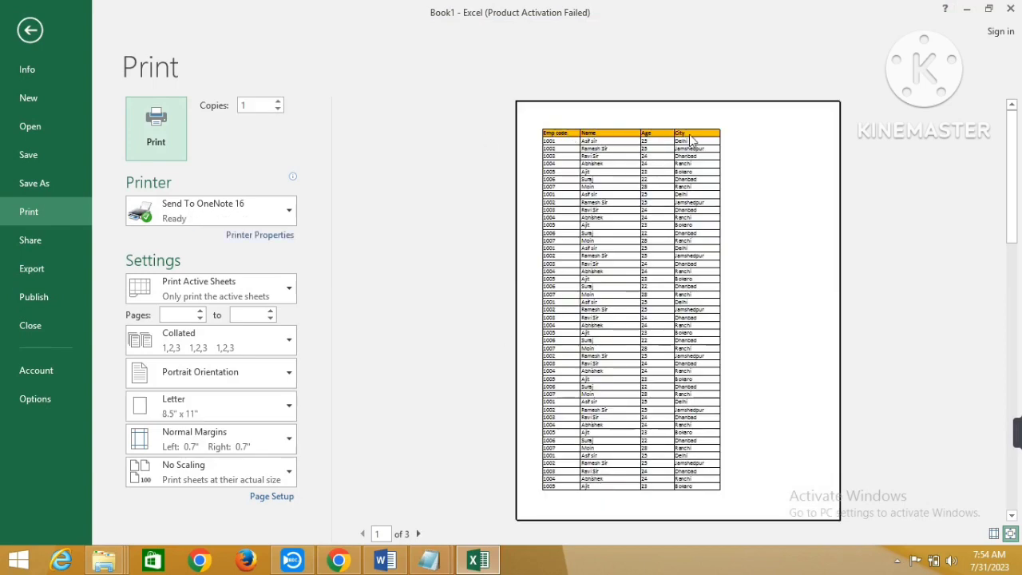
click(418, 534)
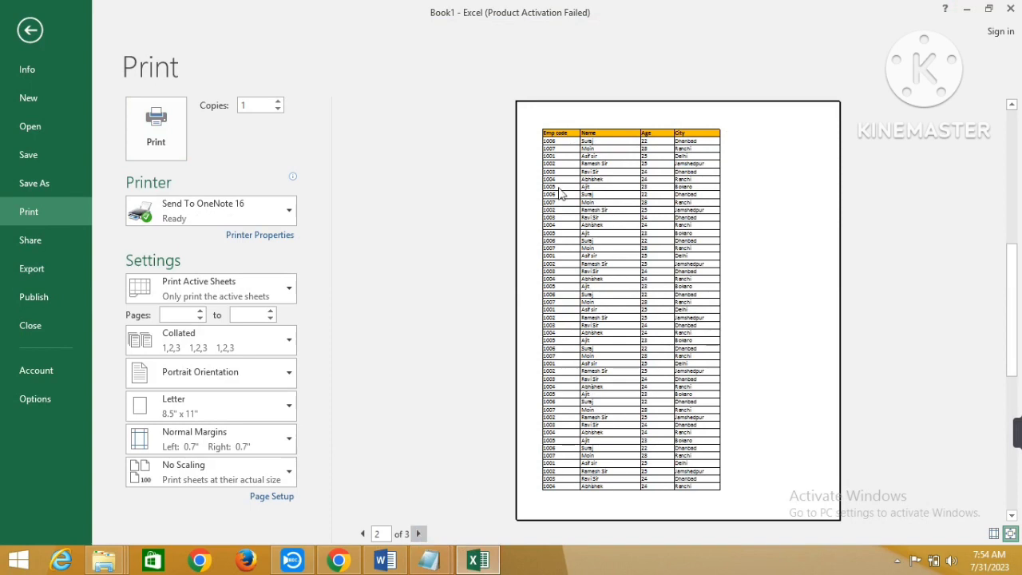
click(418, 534)
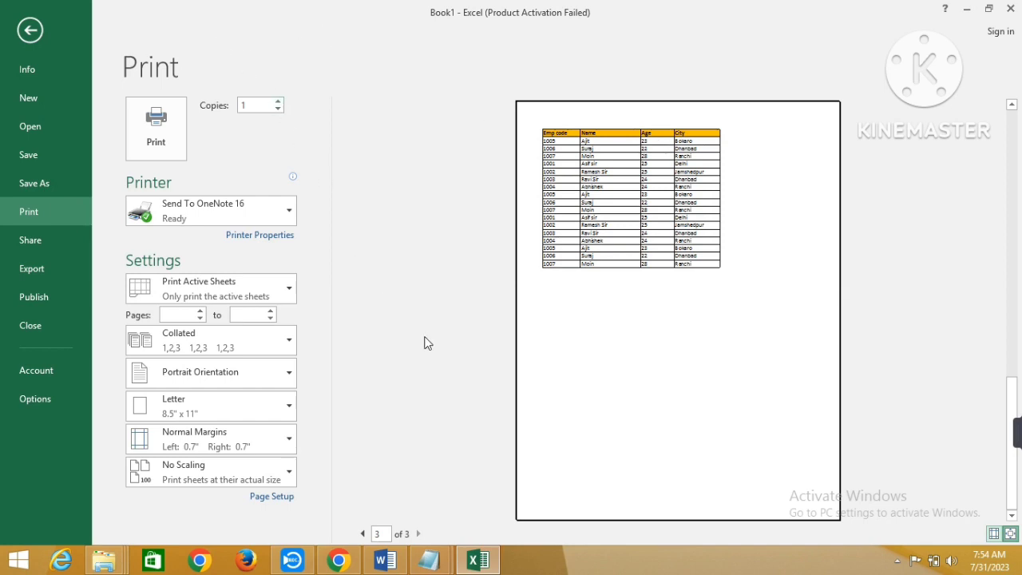
key(Escape)
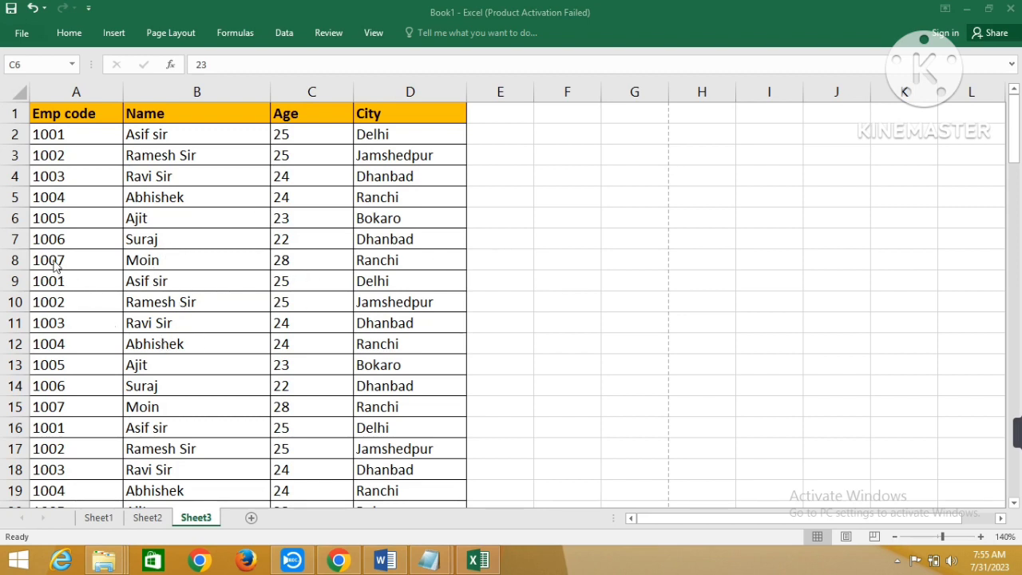
Set cells A8:D13 on Sheet3 as the print area, preview the printout, and return to the sheet
drag(119, 264, 435, 370)
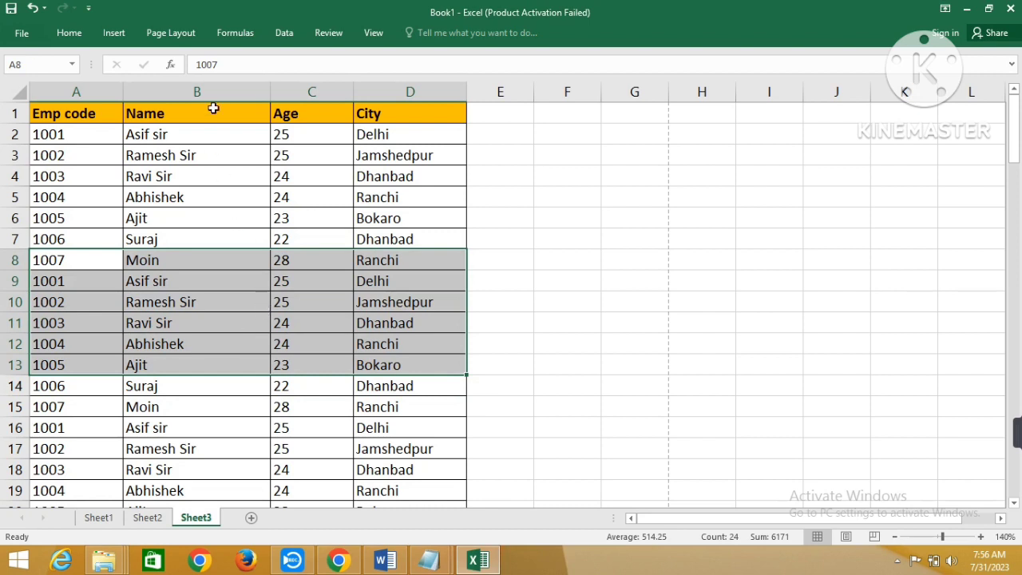
click(174, 38)
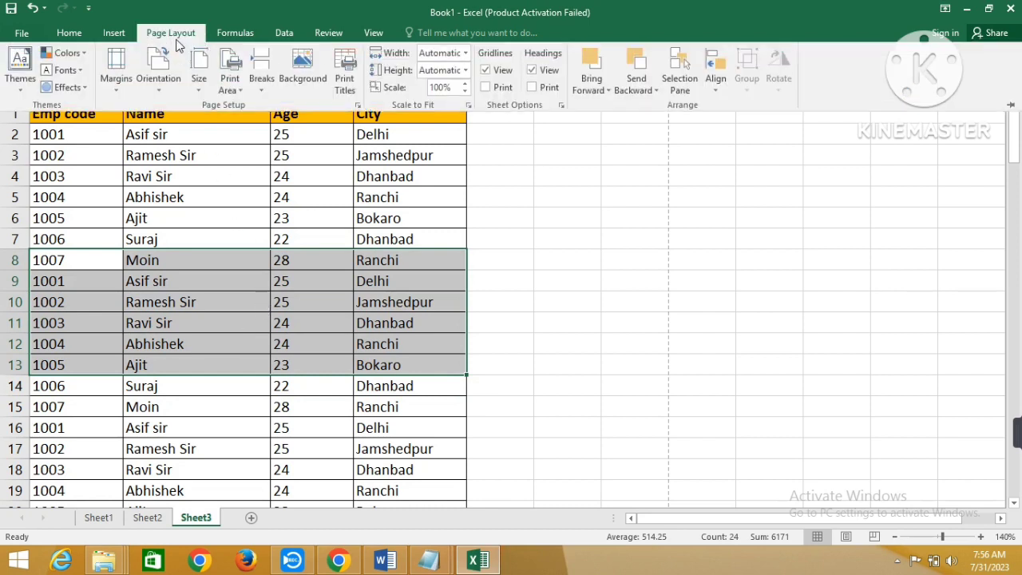
click(230, 84)
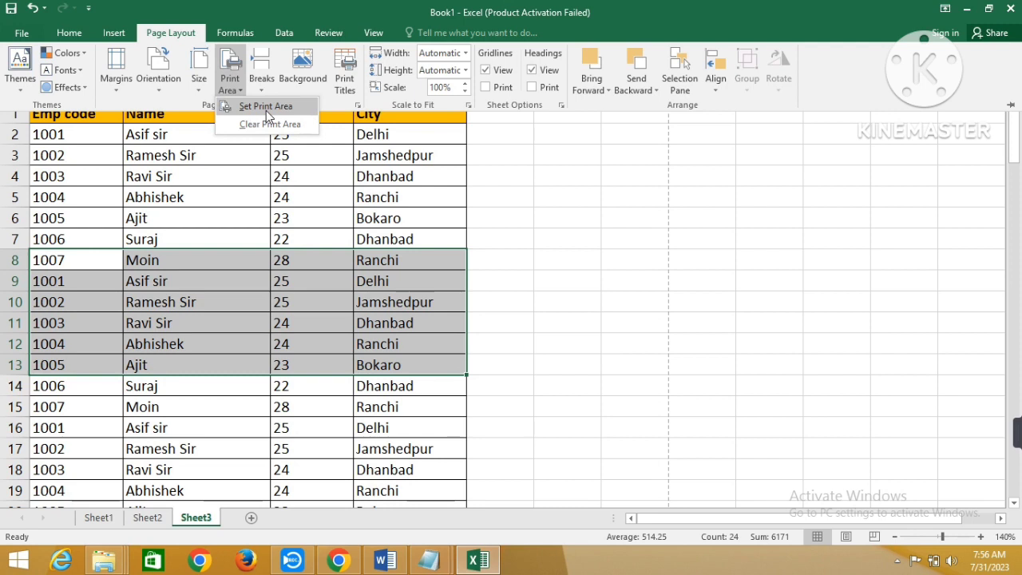
click(266, 108)
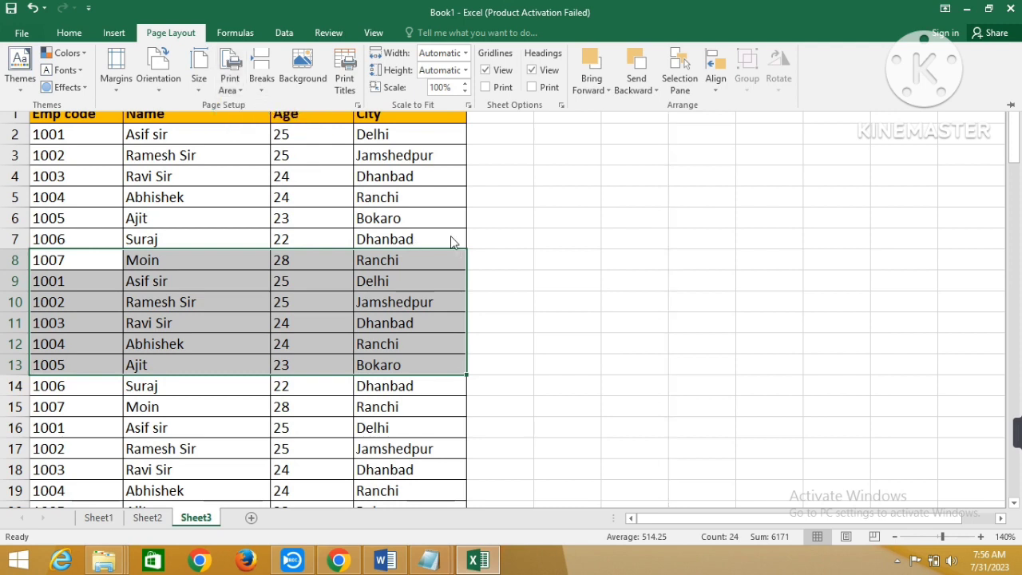
key(ctrl+p)
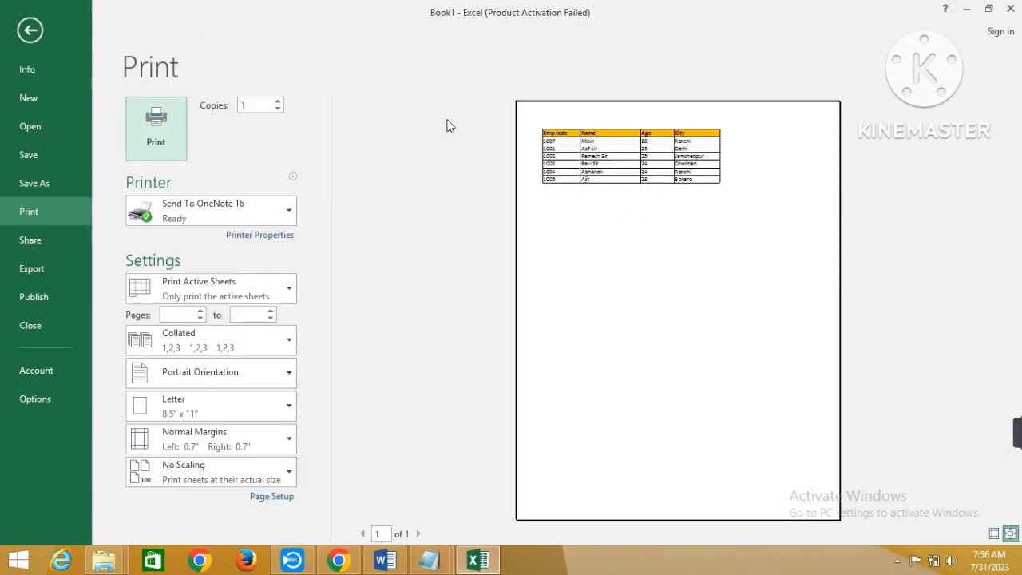
click(40, 30)
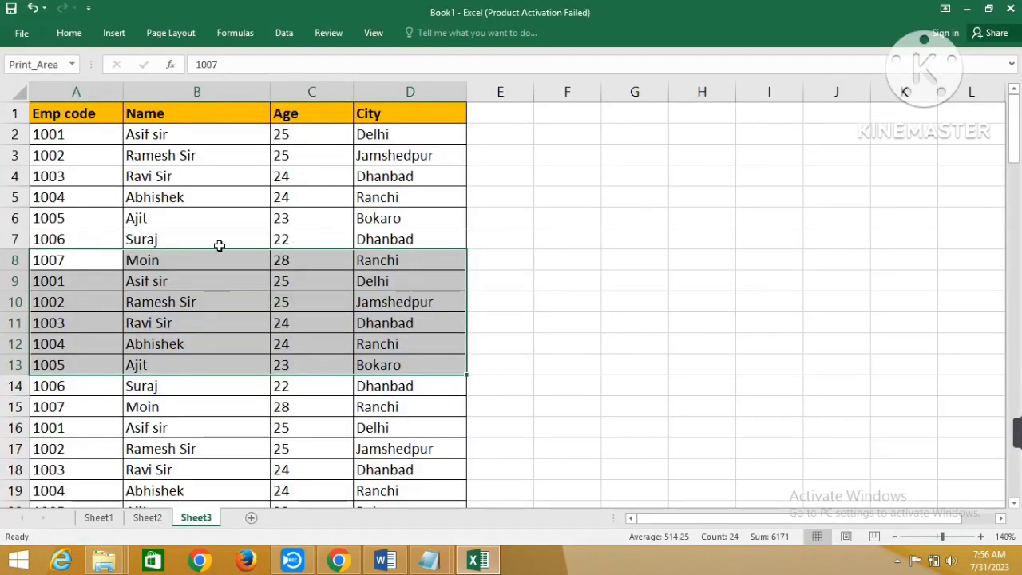
Clear the print area of Sheet3
click(191, 36)
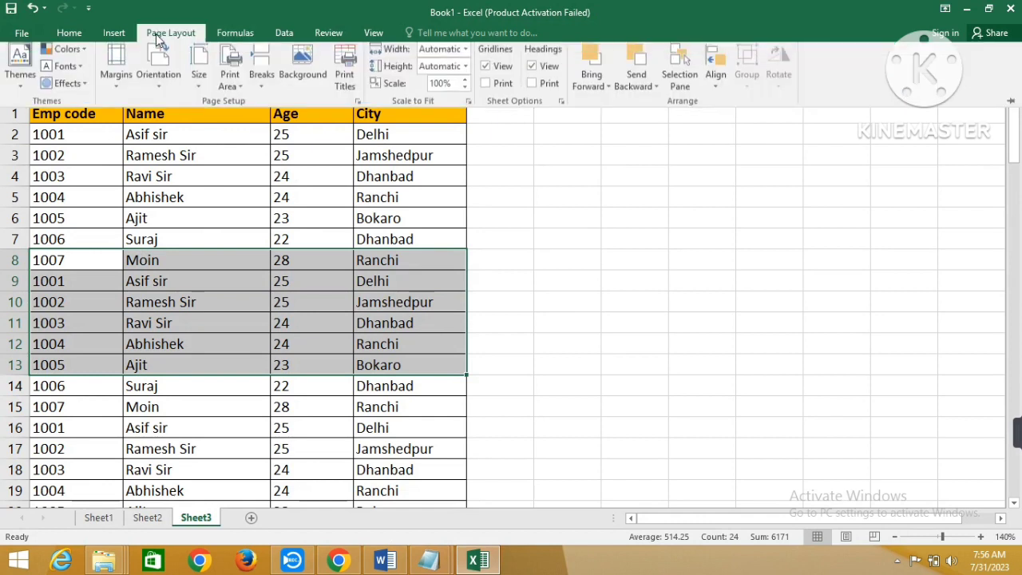
click(230, 84)
click(251, 125)
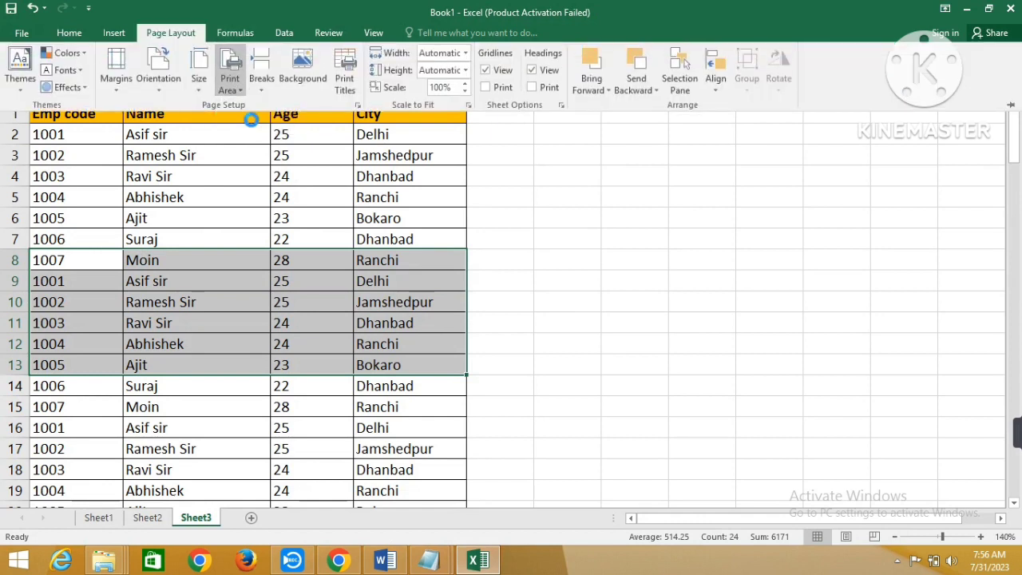
click(255, 197)
click(256, 196)
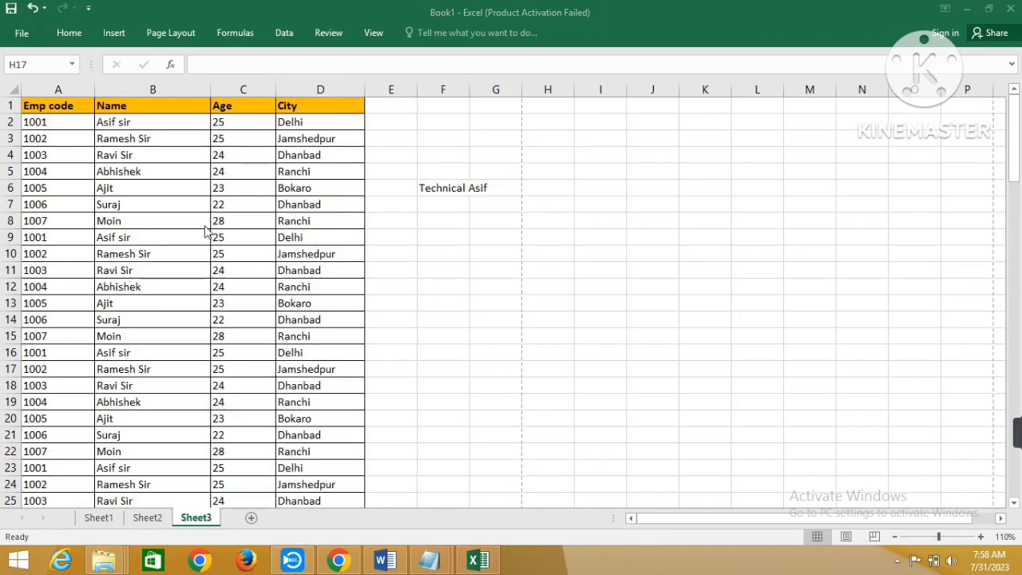
Try hiding the records in A4:D9 with a white font colour and undo the change
click(72, 136)
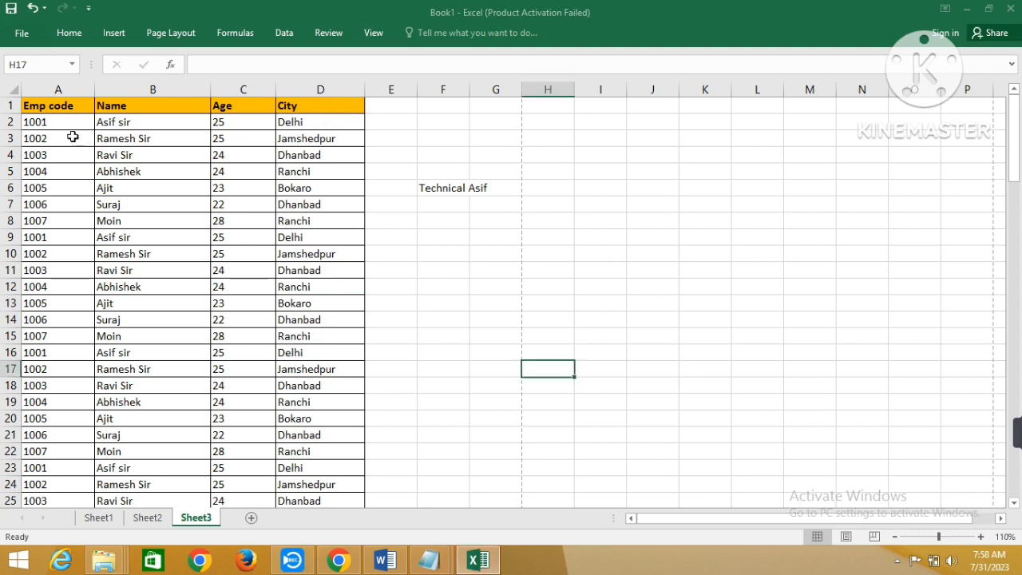
click(69, 33)
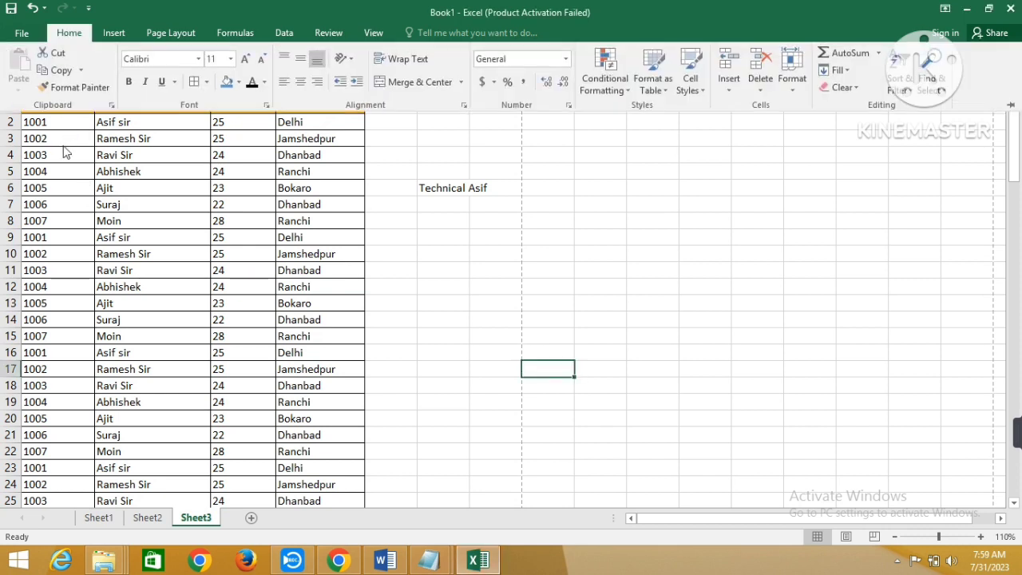
click(62, 158)
click(59, 155)
drag(97, 169, 335, 238)
click(70, 33)
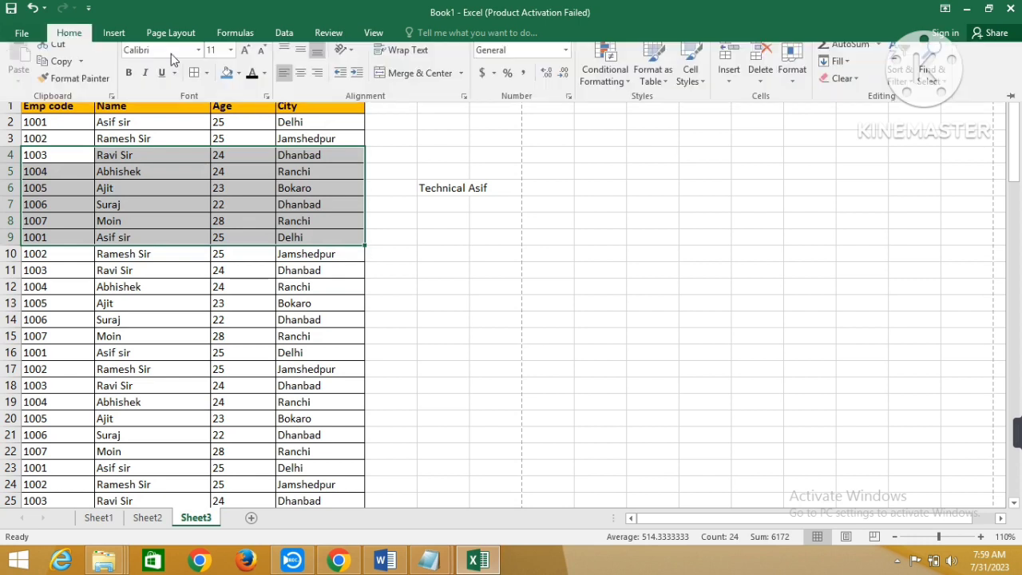
click(264, 82)
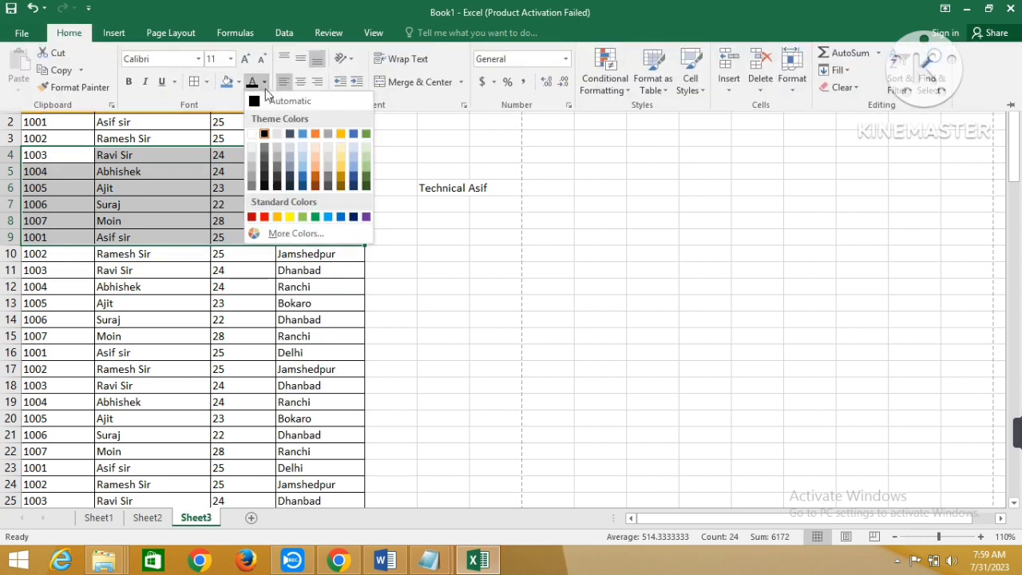
click(253, 135)
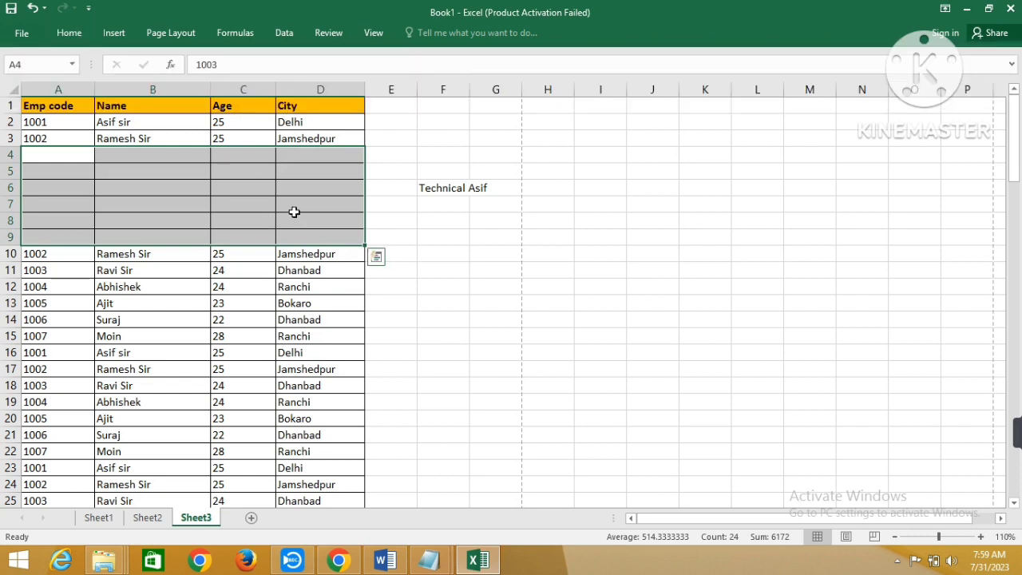
key(ctrl+z)
Hide the text in cells F6:G6 by applying the custom number format ;;; to them
click(423, 221)
drag(438, 188, 488, 187)
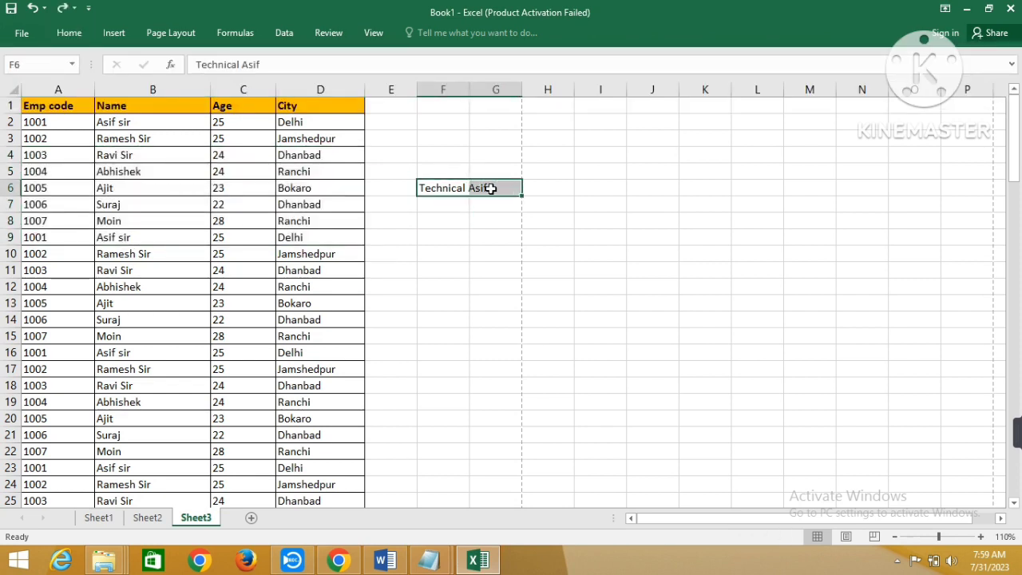
right_click(444, 190)
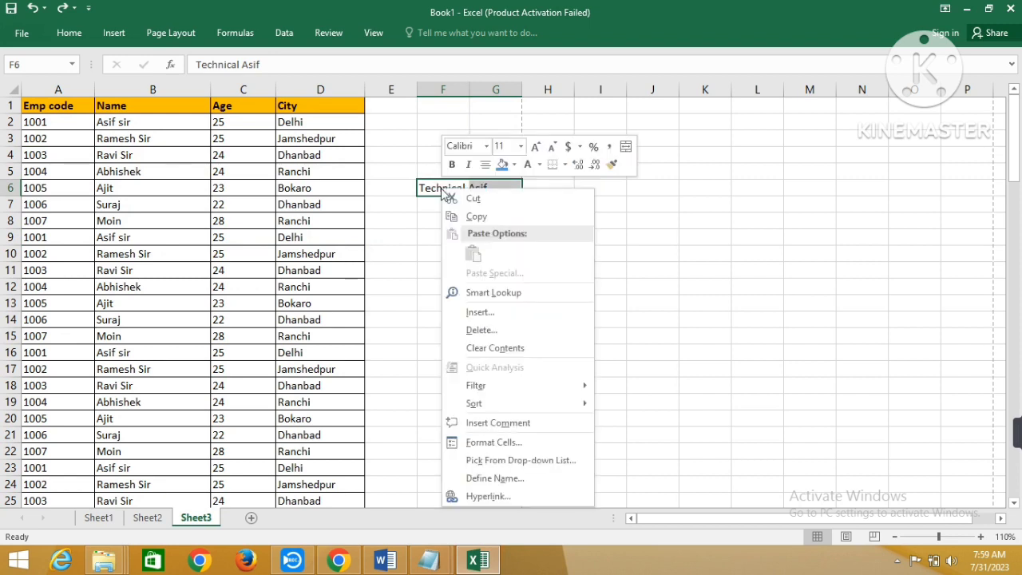
click(501, 441)
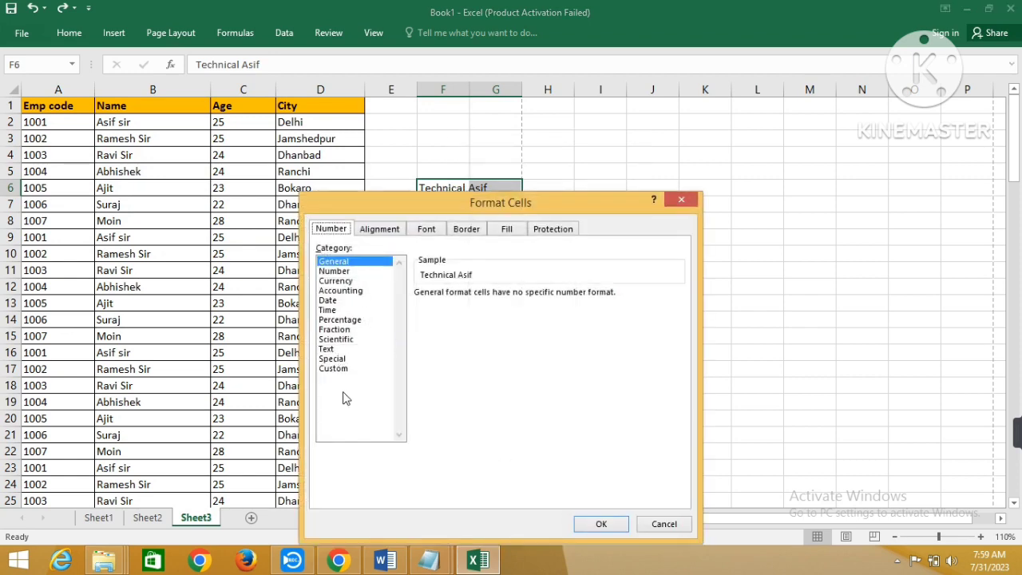
click(340, 368)
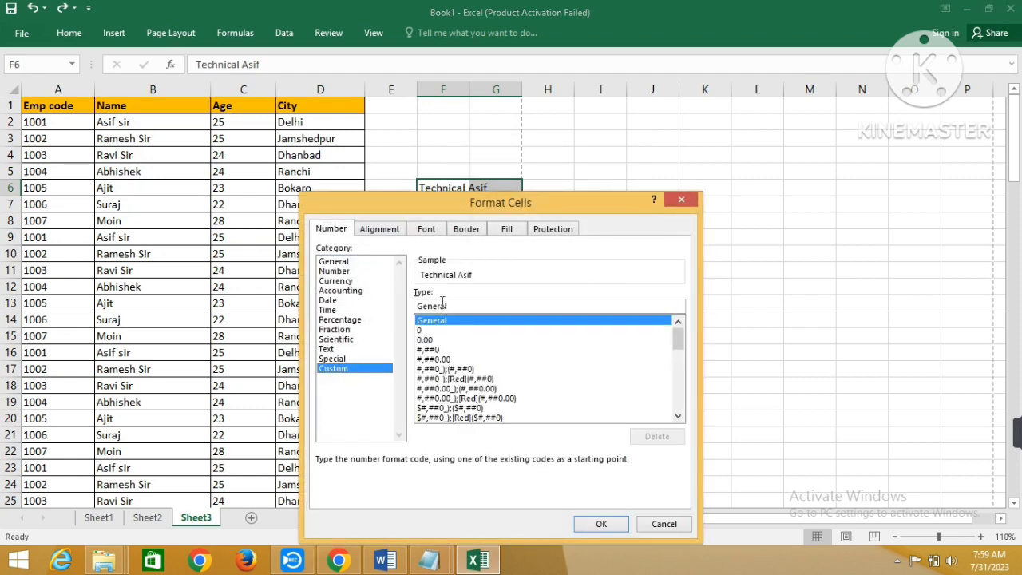
drag(450, 305, 397, 303)
text(;)
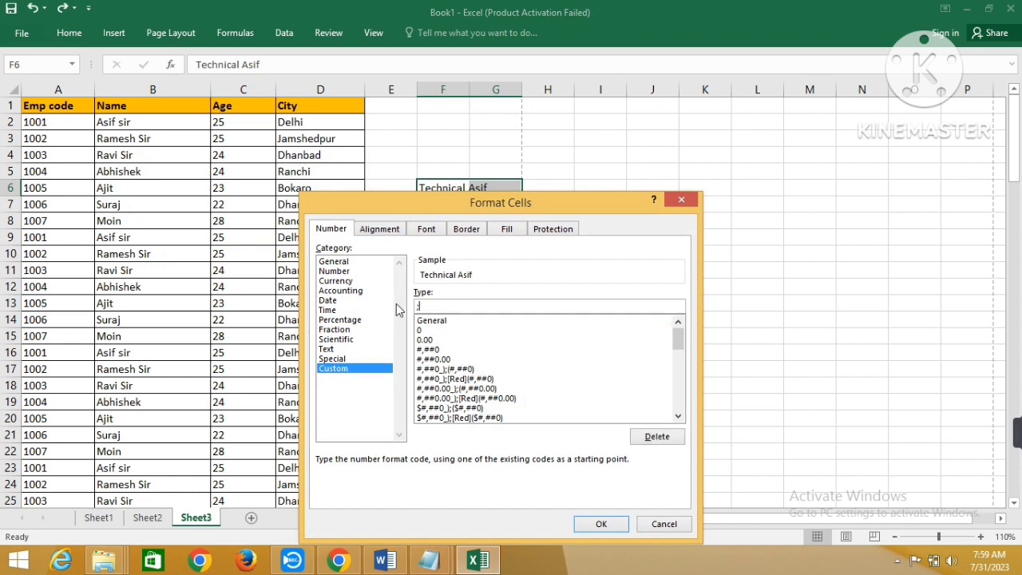
text(;;)
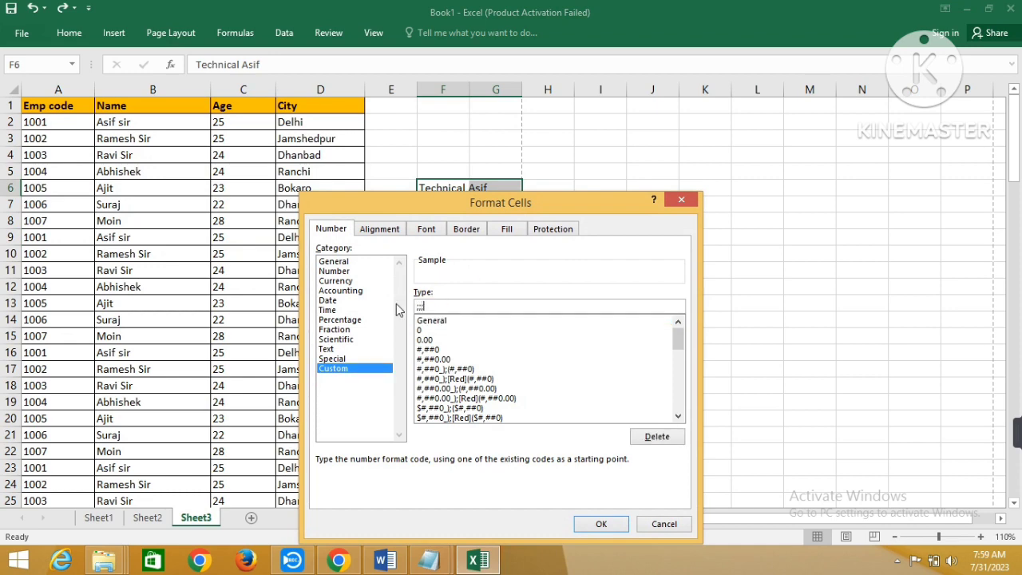
click(624, 530)
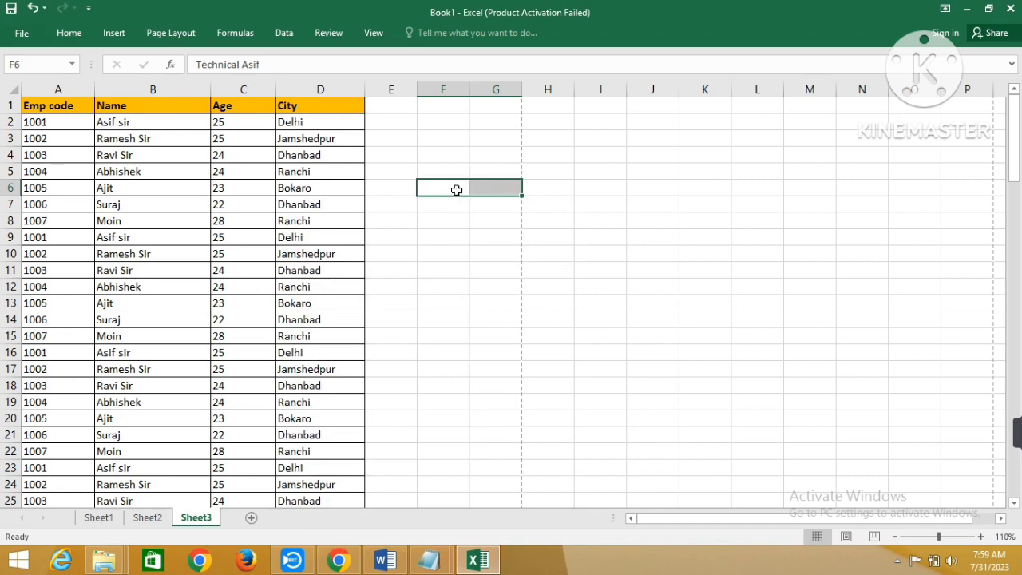
Remove the custom format code ;;; from cells F6:G6, leaving the format type empty, and deselect the cells
right_click(456, 190)
click(512, 440)
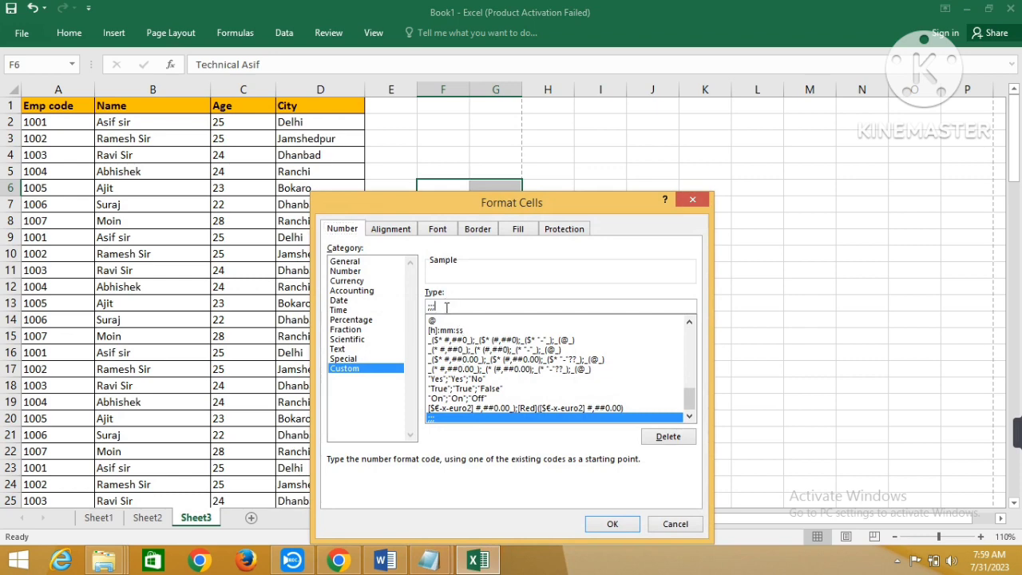
key(BackSpace)
key(BackSpace)
key(BackSpace)
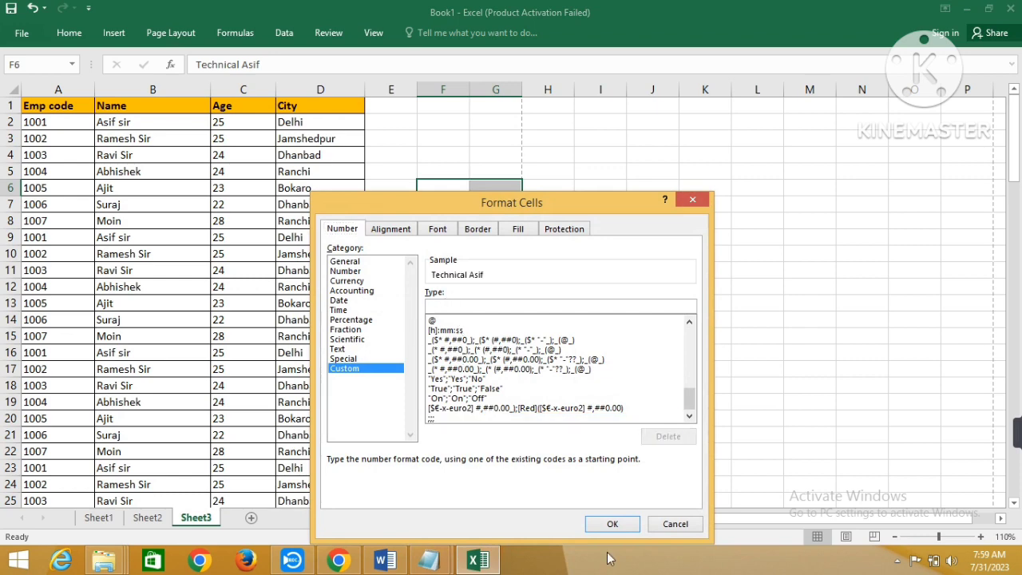
click(610, 526)
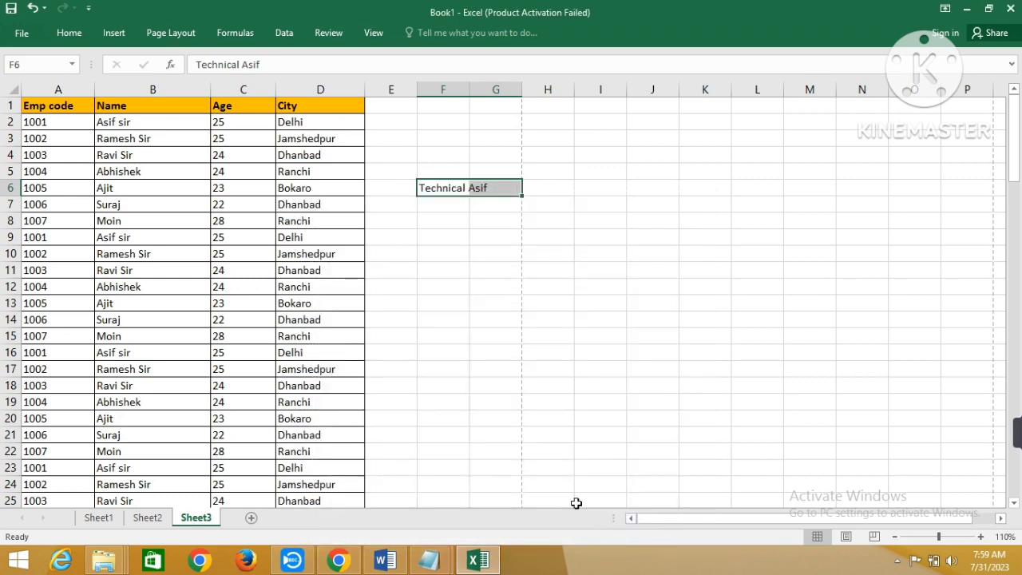
click(482, 385)
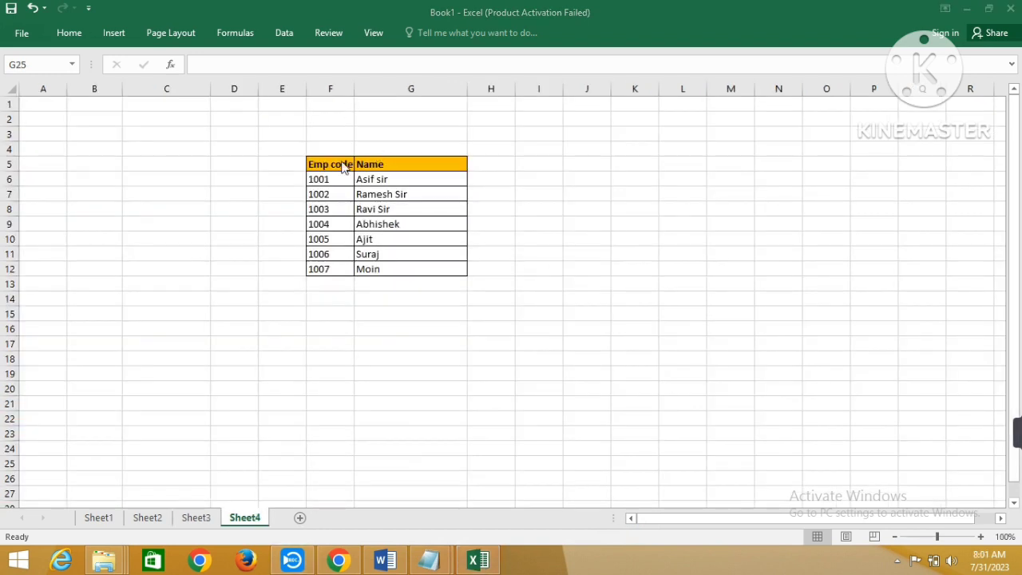
Widen column F on Sheet4 so the Emp code heading has extra room
click(349, 189)
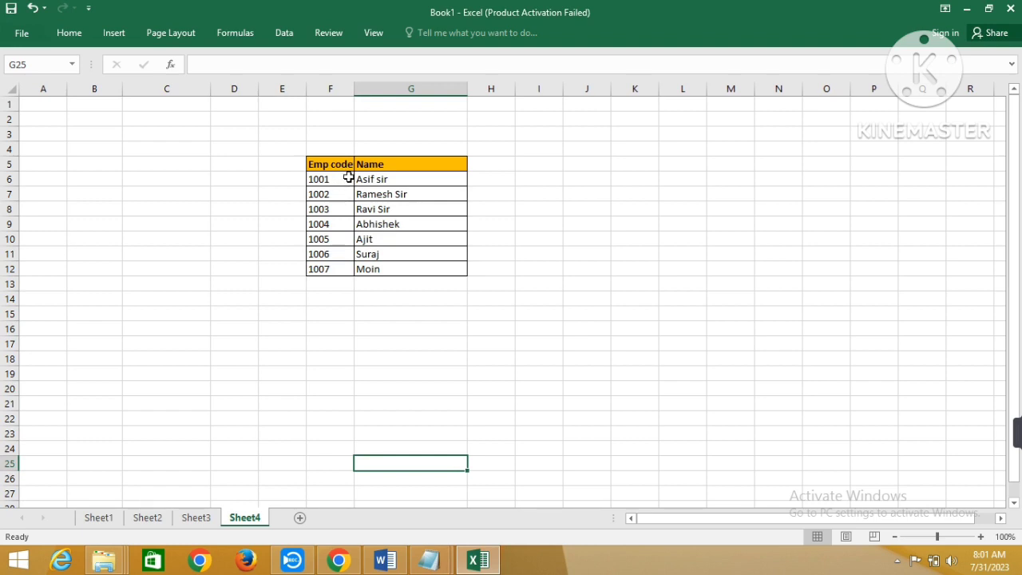
click(349, 166)
drag(355, 88, 383, 91)
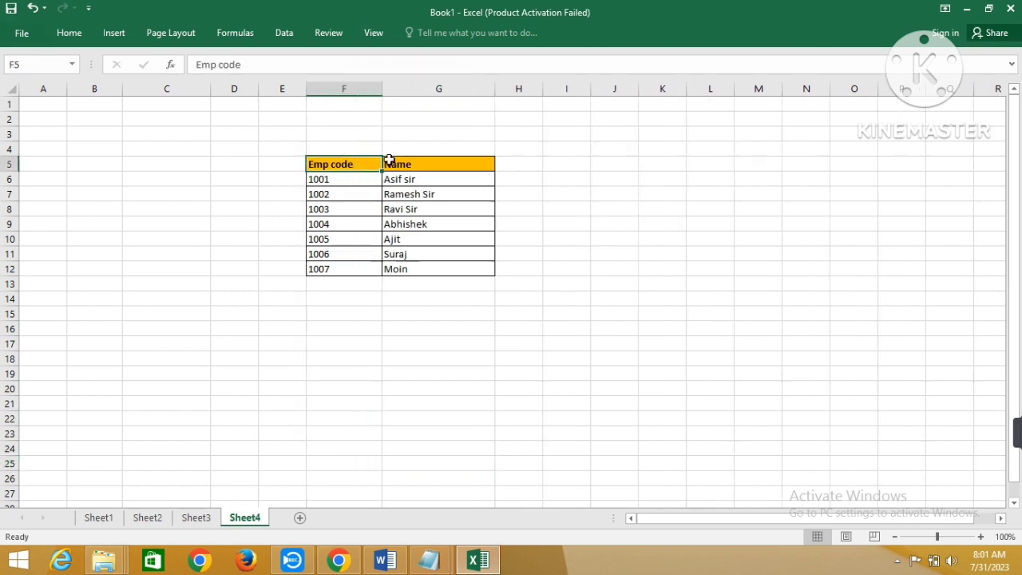
Move the Emp code and Name table from F5:G12 across Sheet4 to M9:N16
click(402, 285)
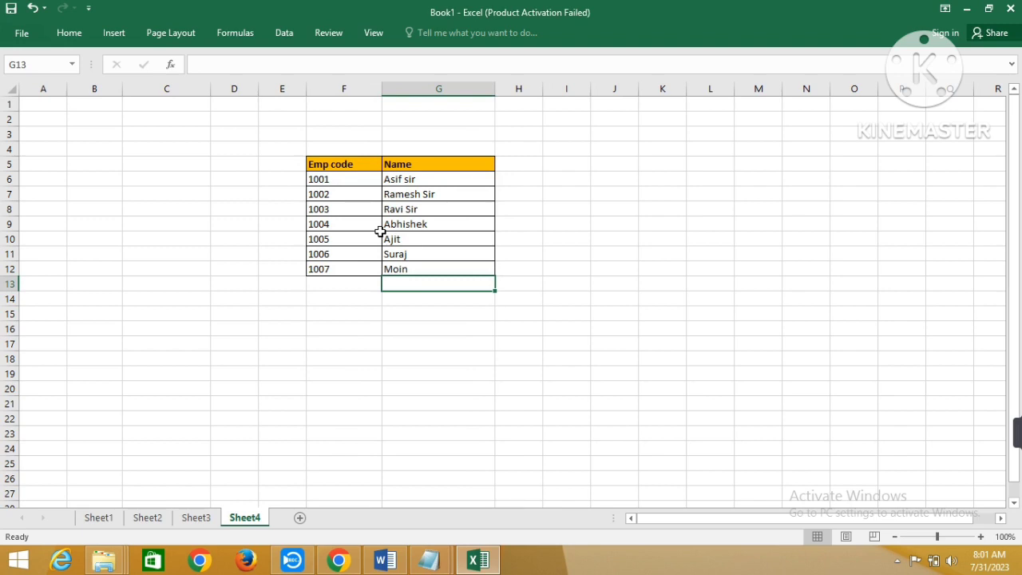
click(397, 330)
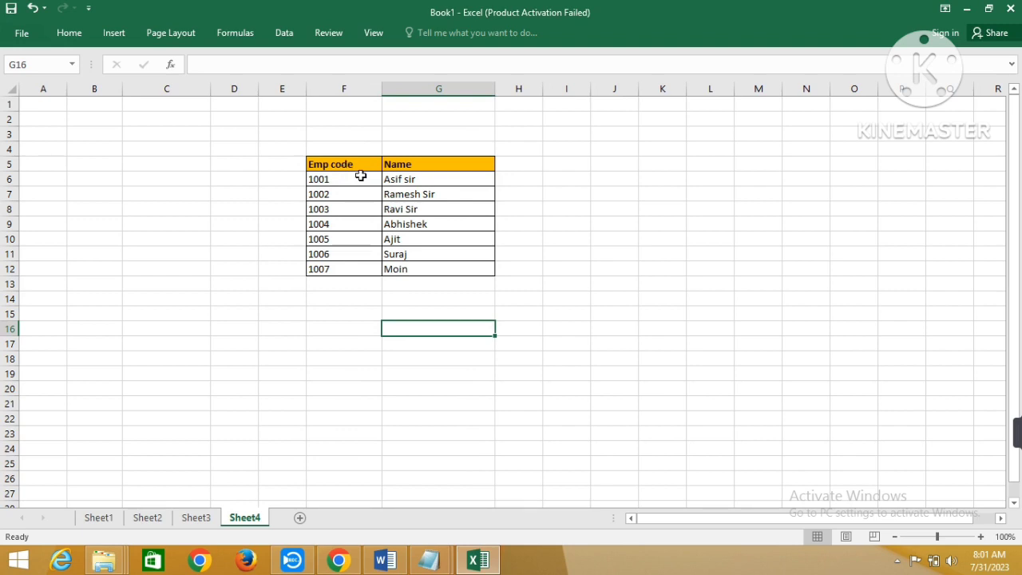
drag(351, 164, 479, 276)
click(402, 180)
drag(340, 168, 497, 281)
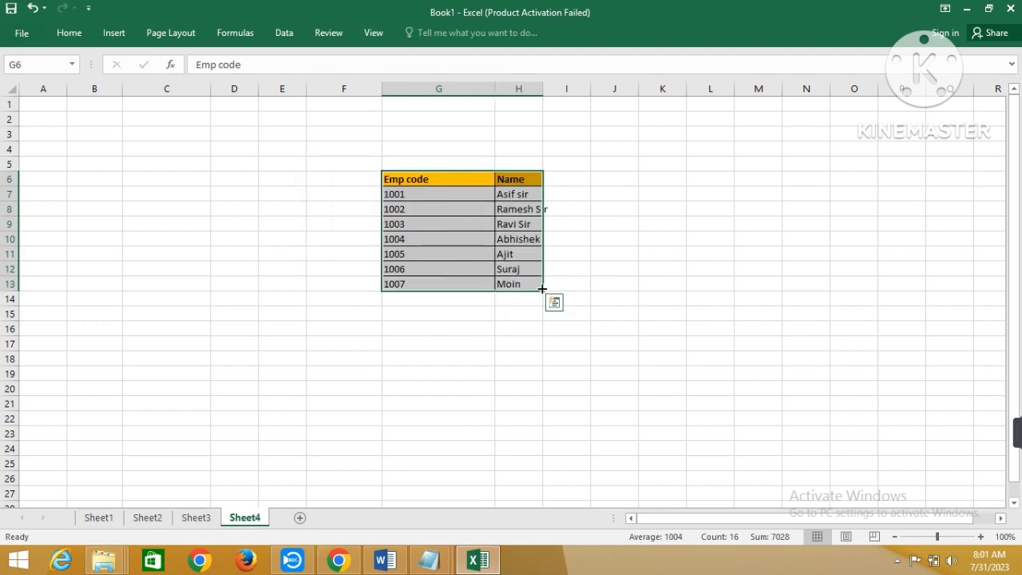
drag(538, 290, 779, 314)
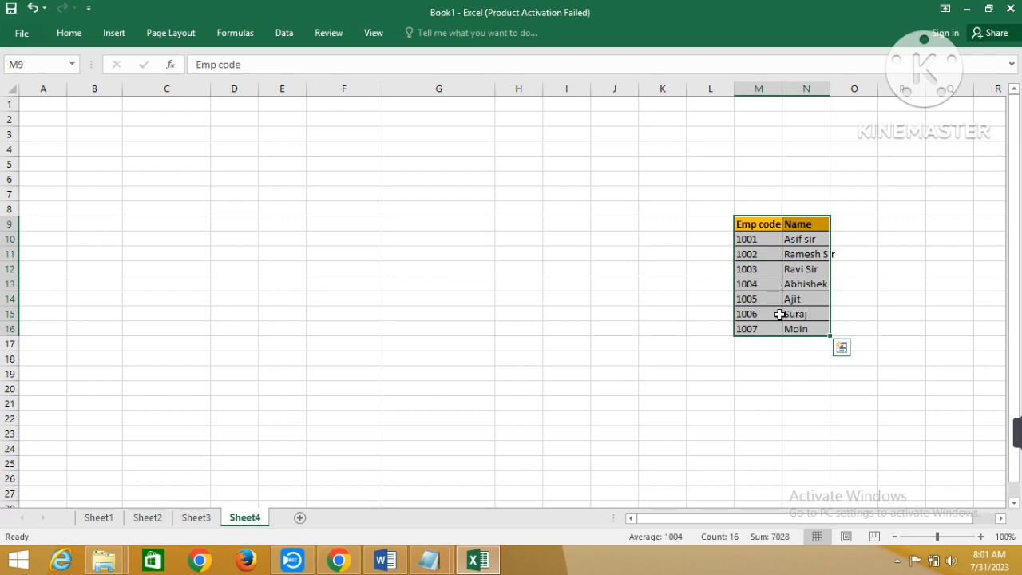
click(679, 272)
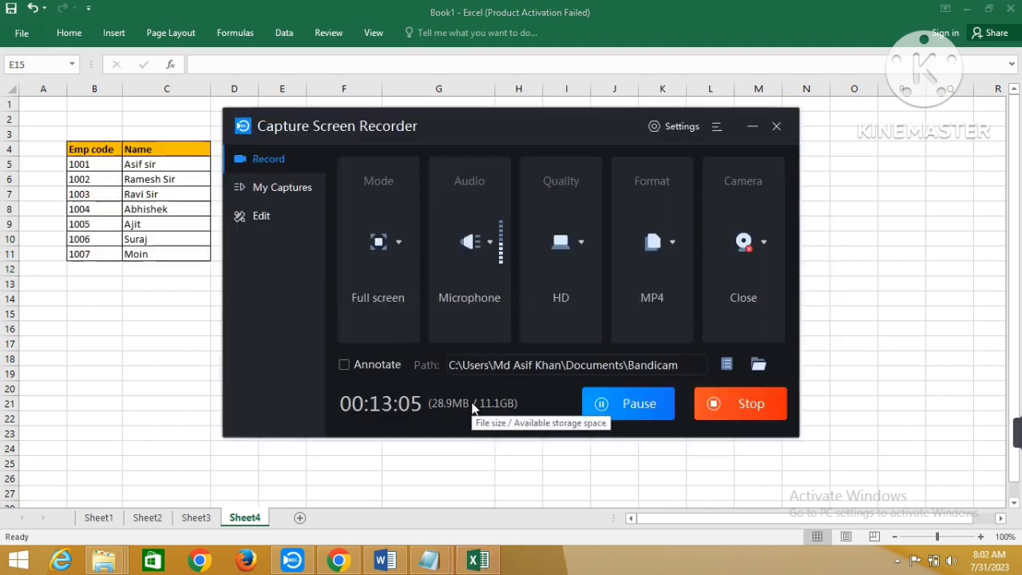
click(752, 125)
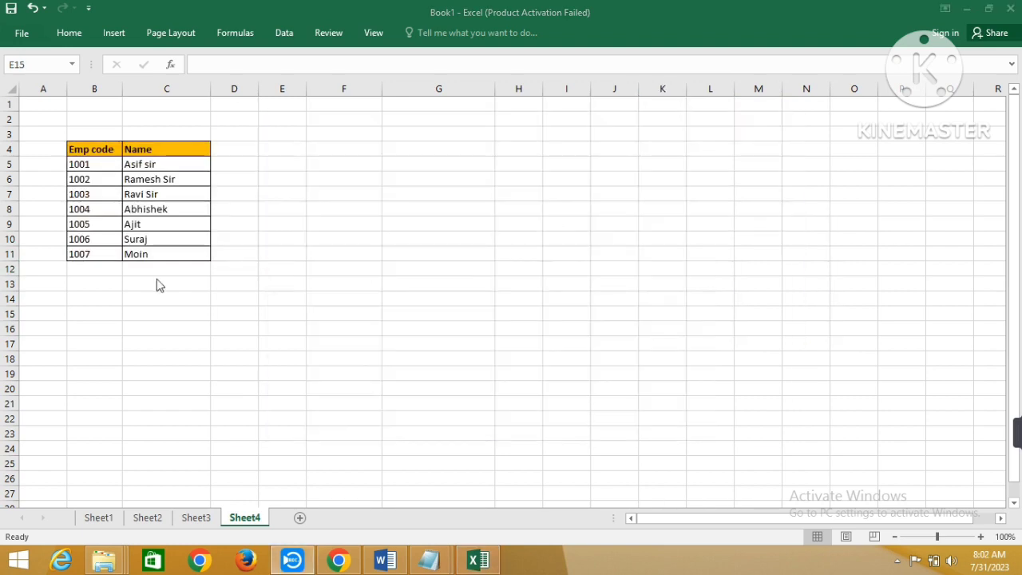
click(141, 149)
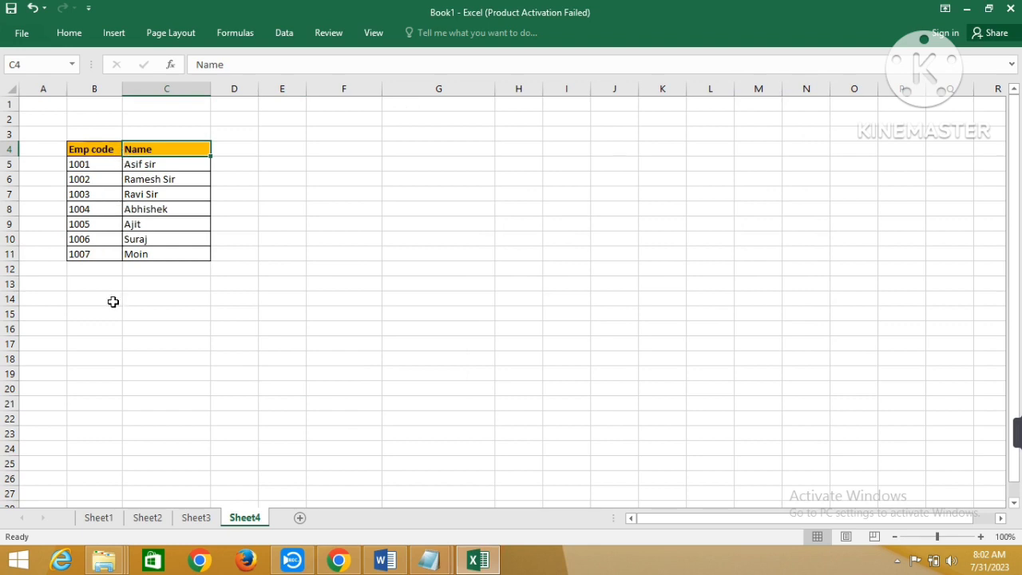
click(97, 329)
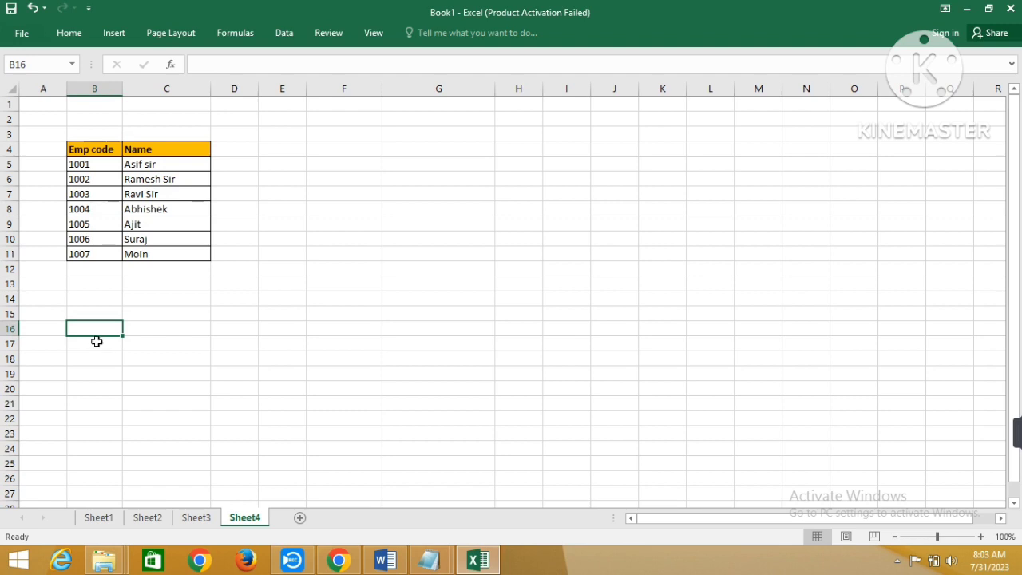
click(97, 339)
drag(128, 331, 447, 342)
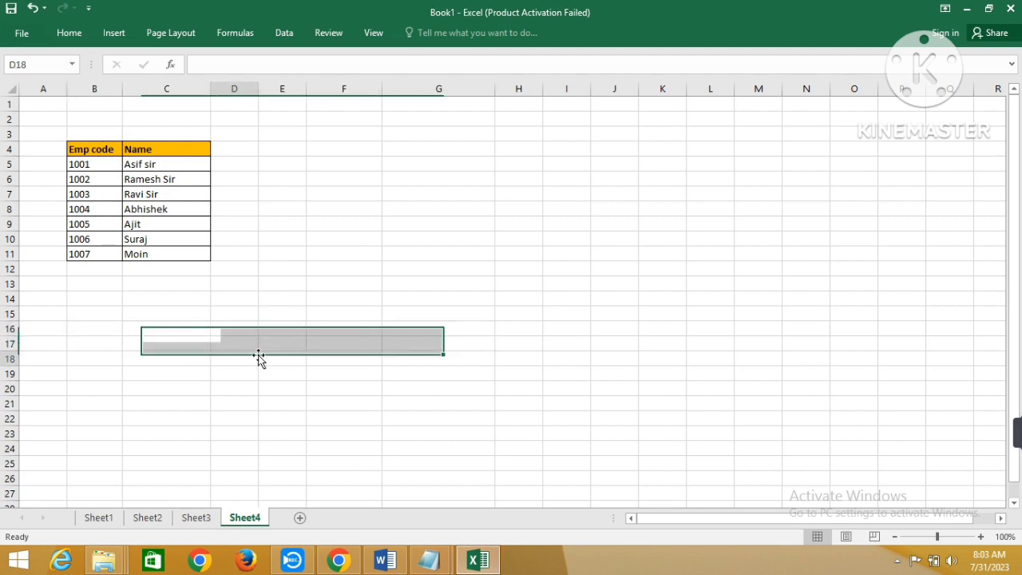
click(256, 357)
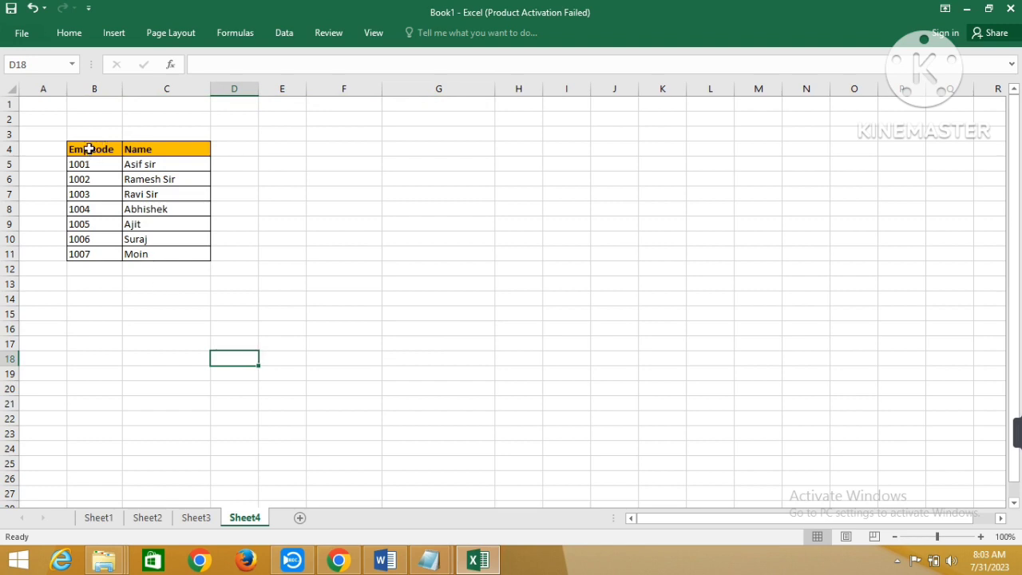
Copy the employee table B4:C11 and paste it at F6 with the Transpose option of Paste Special
drag(90, 148, 158, 253)
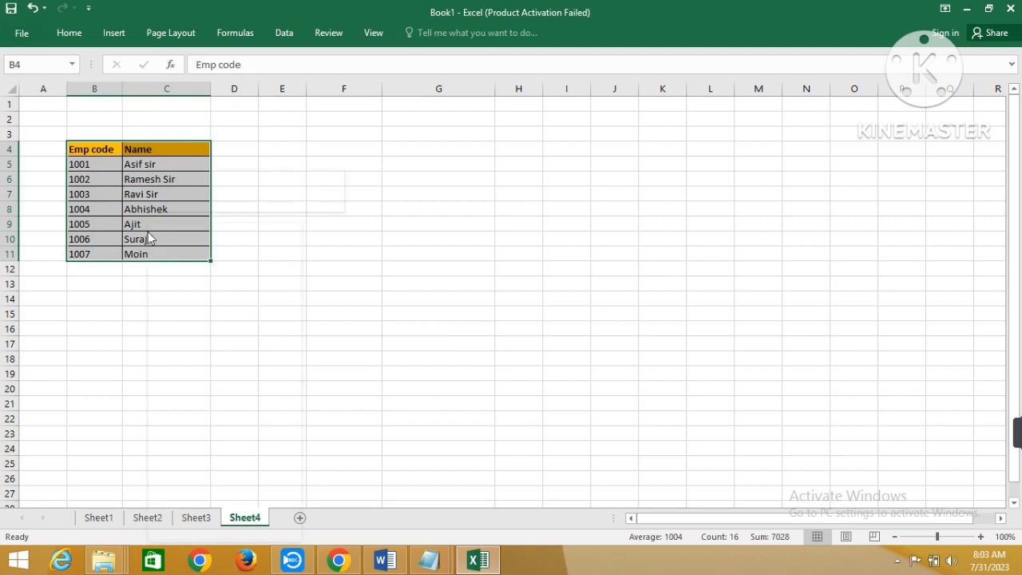
right_click(148, 232)
click(174, 251)
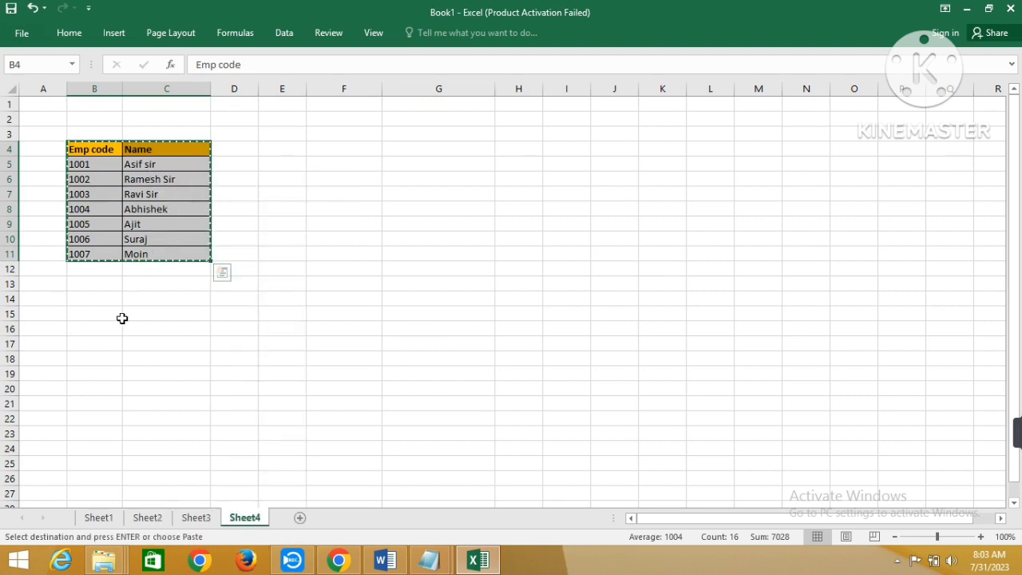
click(329, 179)
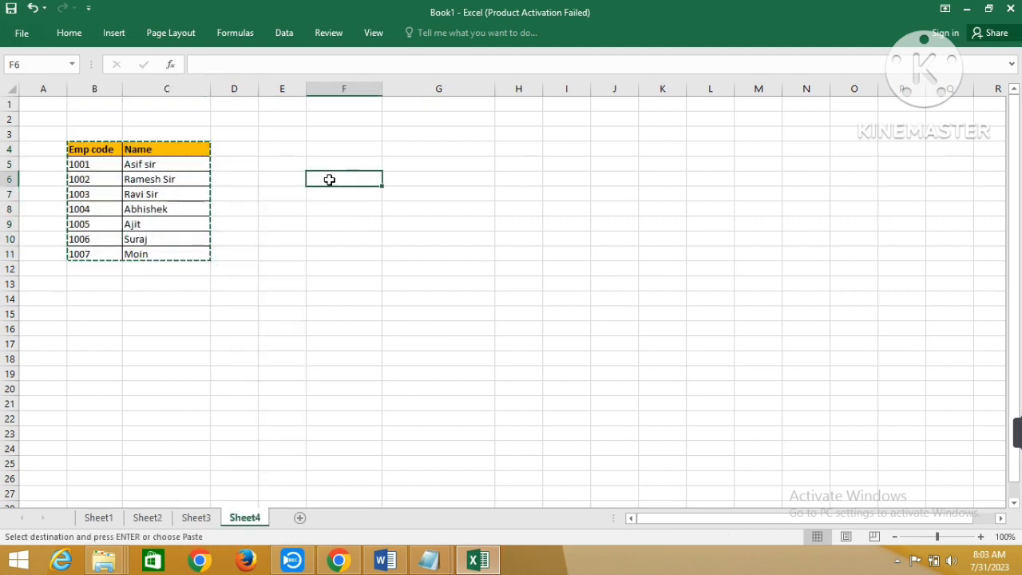
right_click(329, 179)
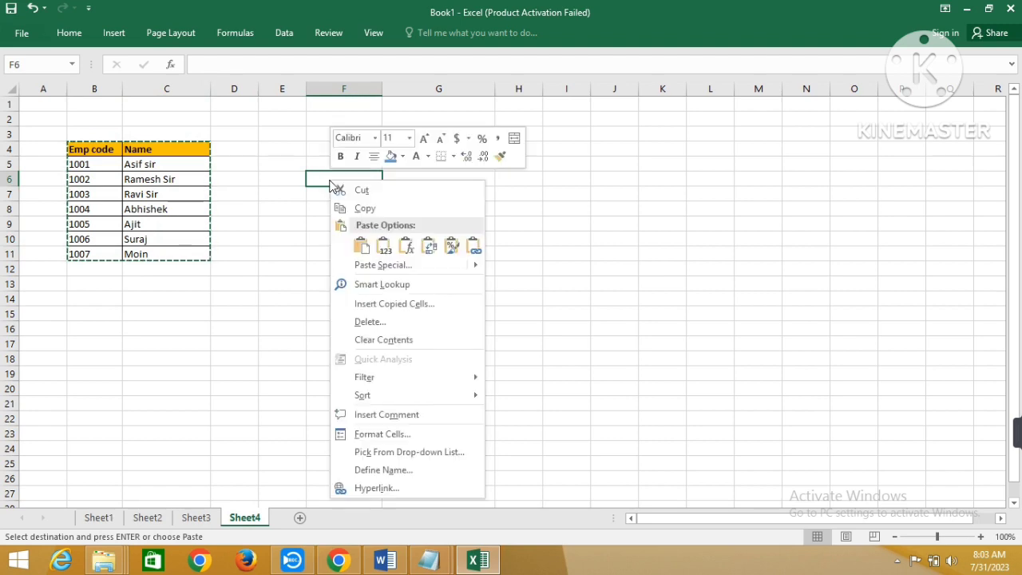
click(359, 270)
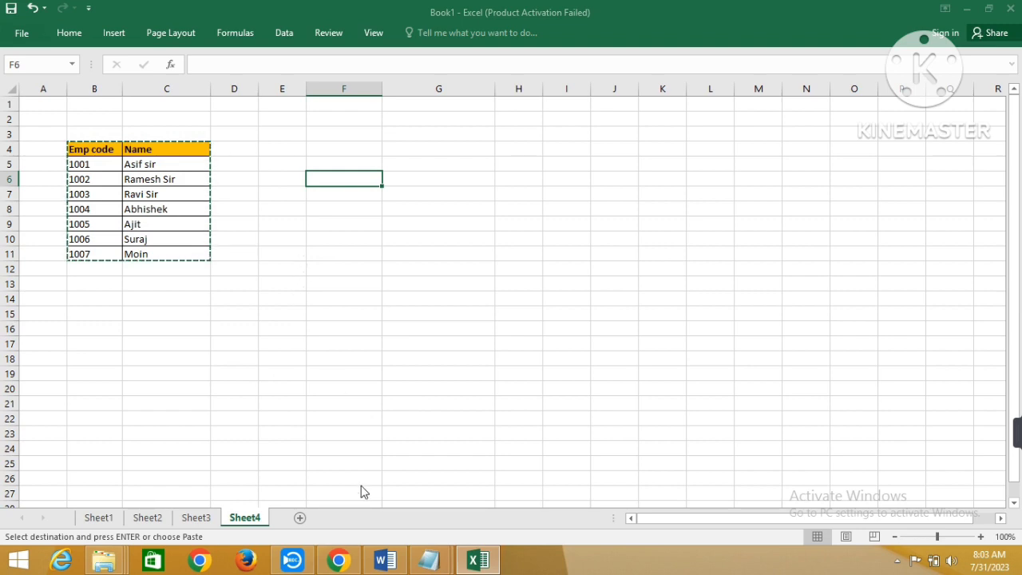
key(ctrl+alt+v)
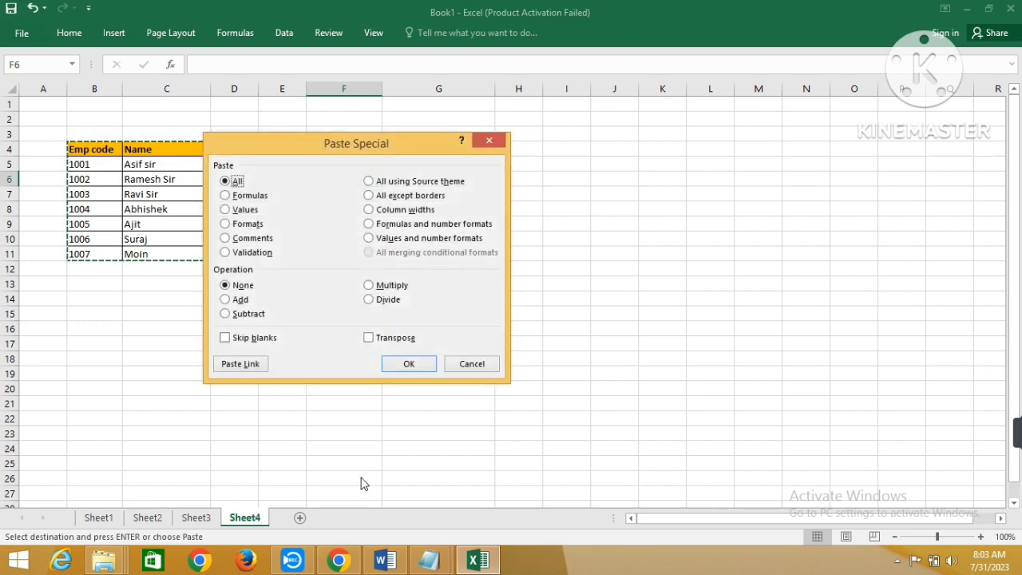
click(370, 338)
click(418, 369)
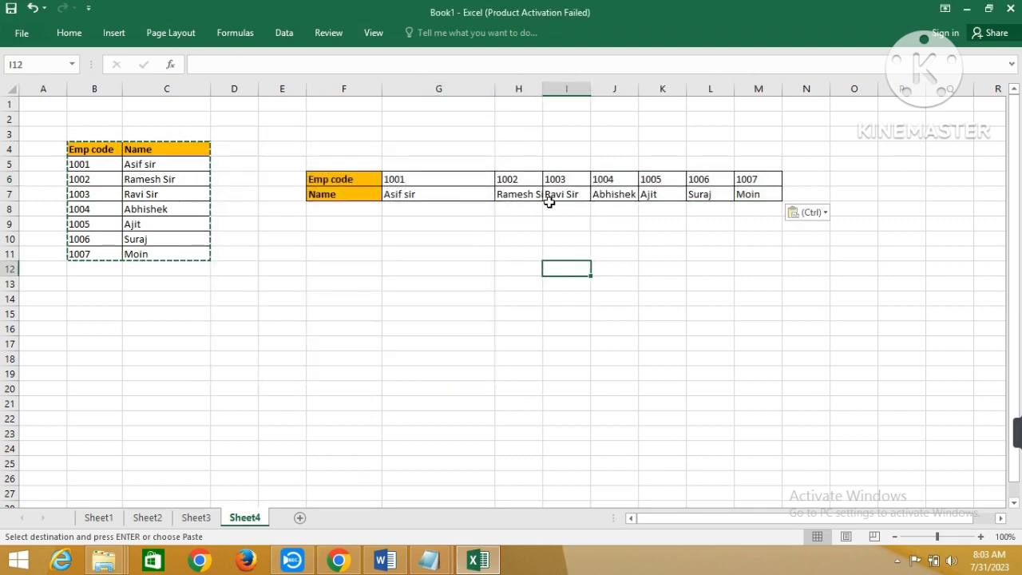
click(574, 236)
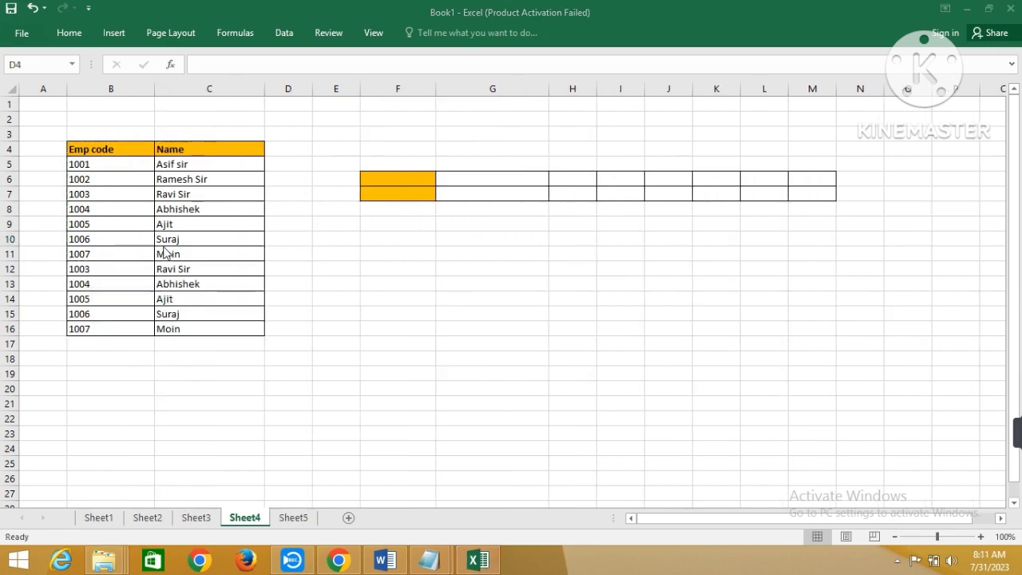
click(188, 165)
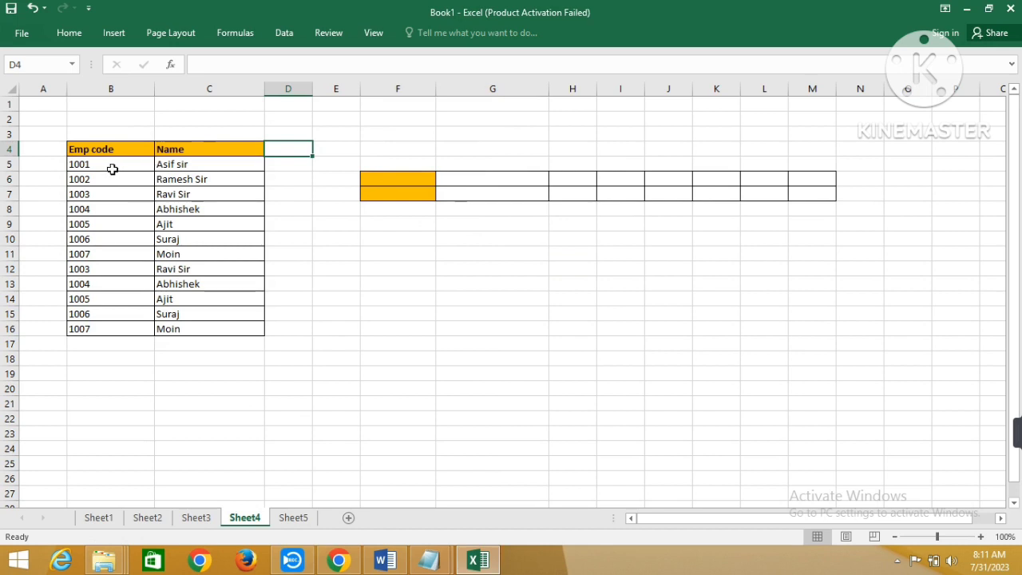
click(112, 169)
click(118, 177)
click(168, 180)
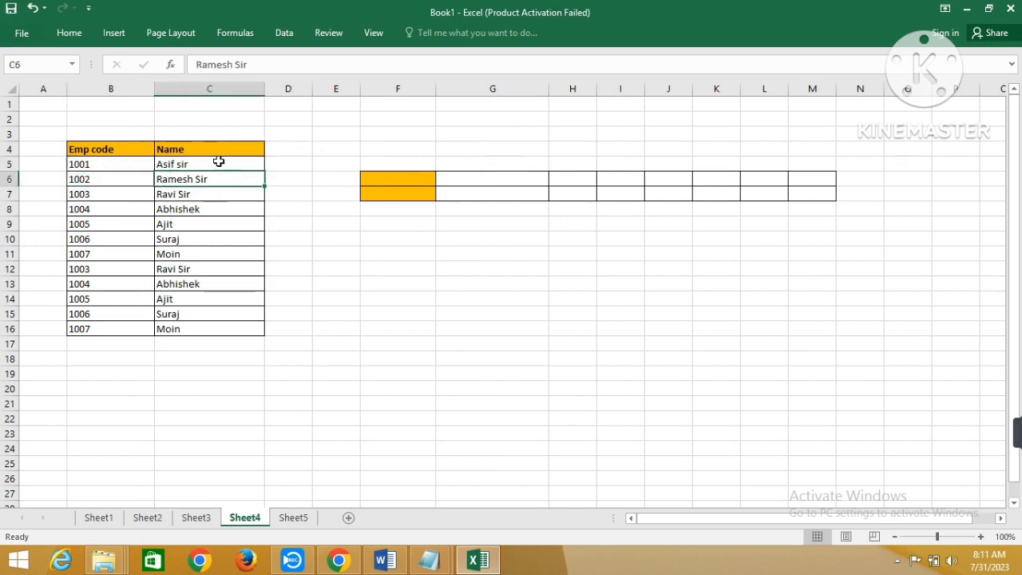
click(218, 162)
click(239, 151)
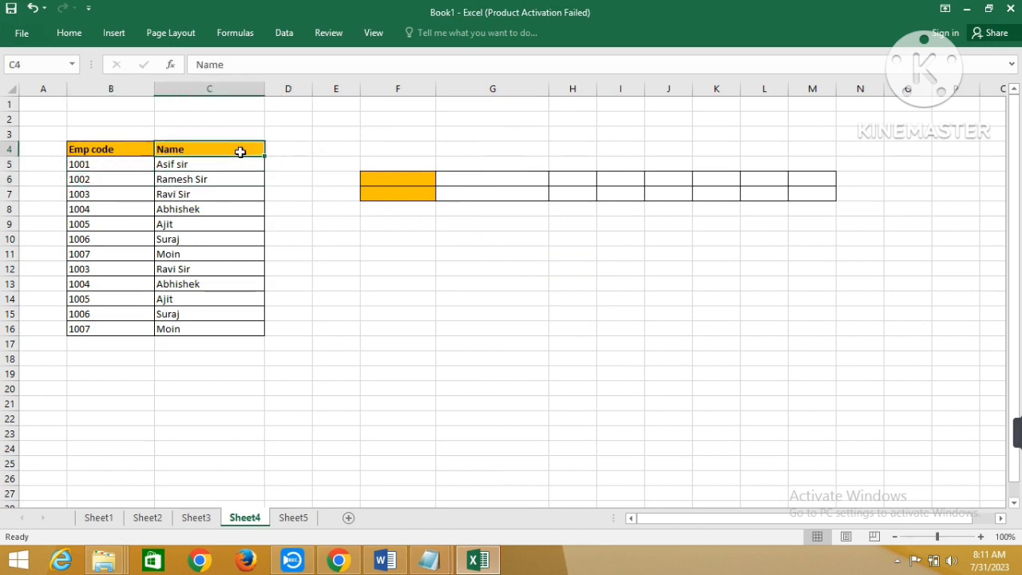
Enter 1 and 2 in D5:D6 and fill the number series down to D16 beside the employee table
click(290, 165)
text(1)
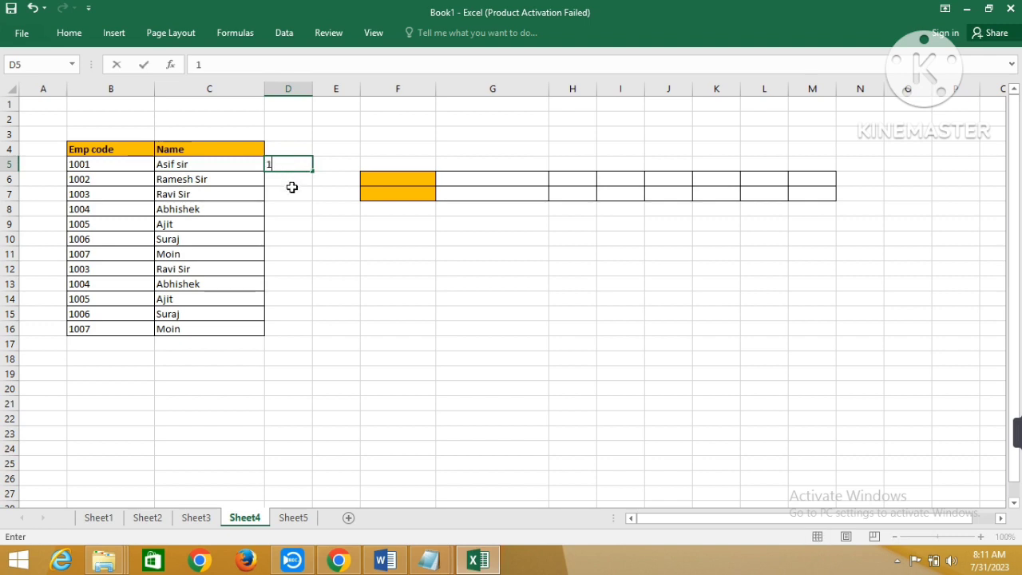
key(Return)
text(2)
key(Return)
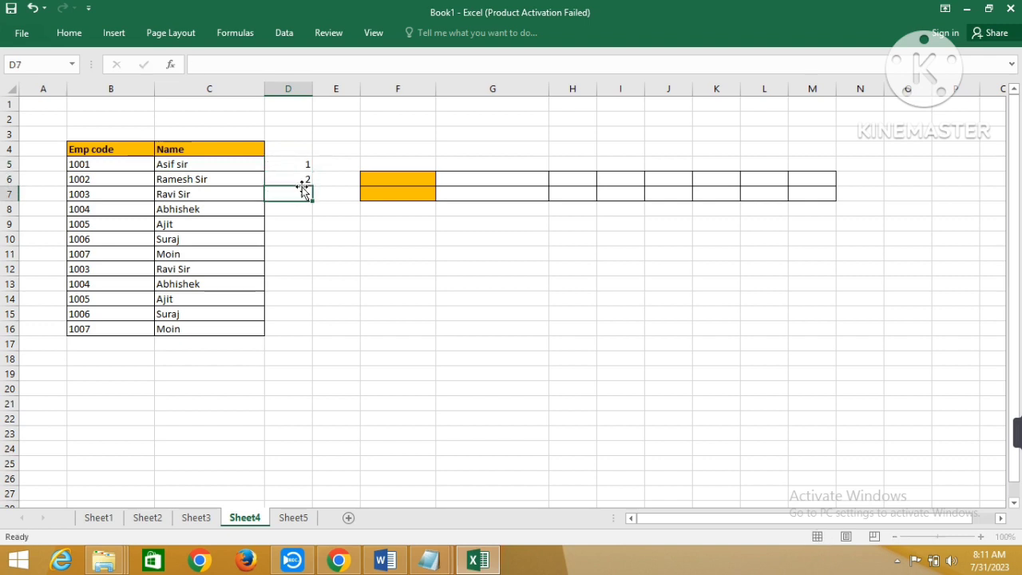
drag(302, 166, 308, 328)
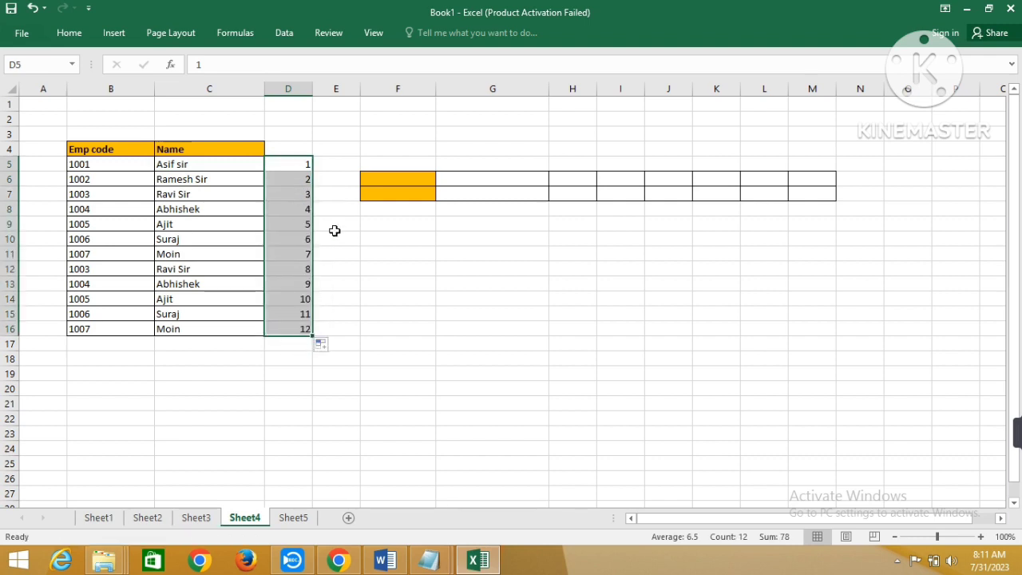
click(334, 227)
Copy the serial numbers in D5:D16 and paste them directly below, starting at D17
drag(301, 170, 310, 336)
key(ctrl+c)
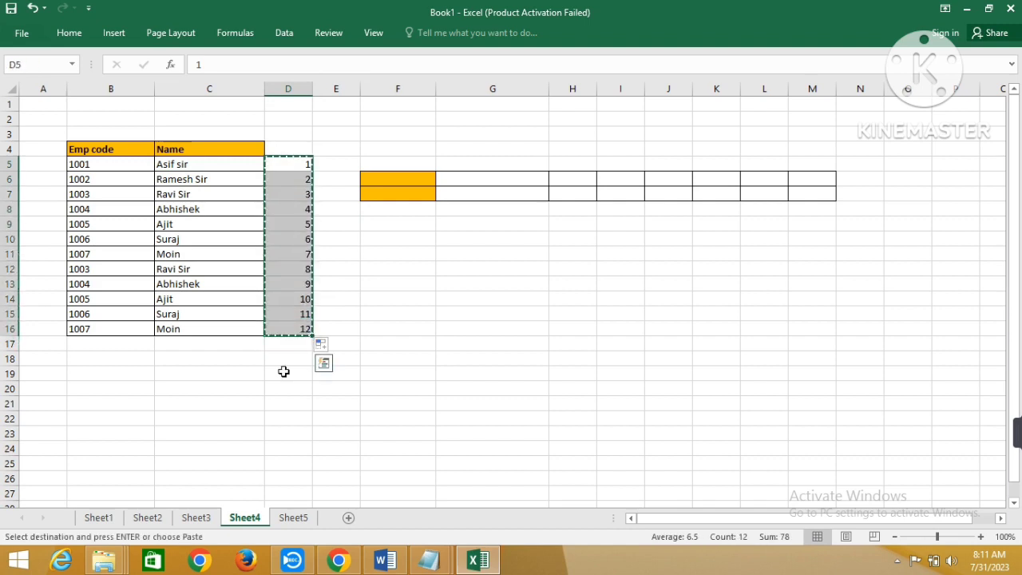
click(285, 350)
key(ctrl+v)
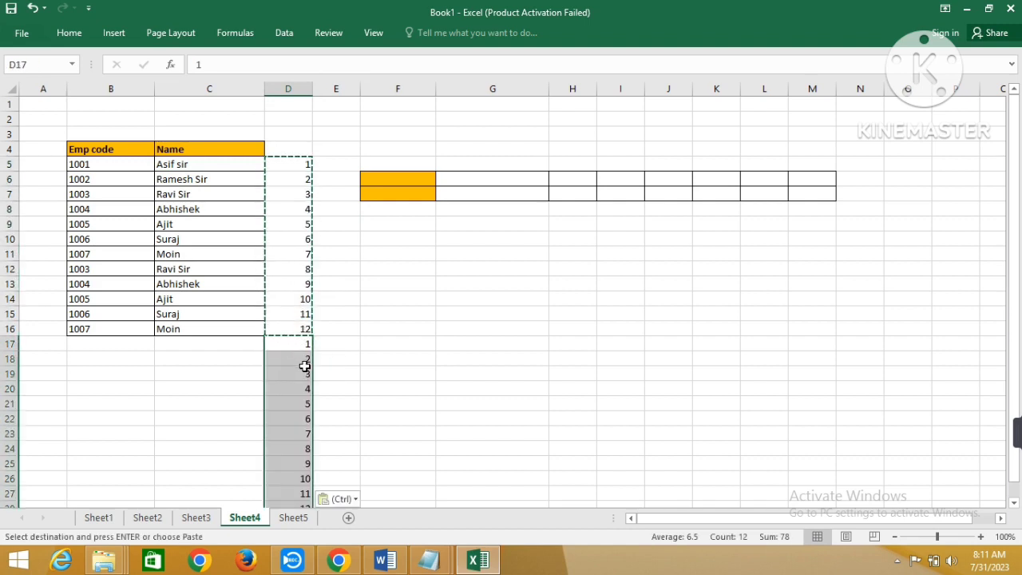
Enter the heading new in cell D4 above the serial numbers
click(289, 148)
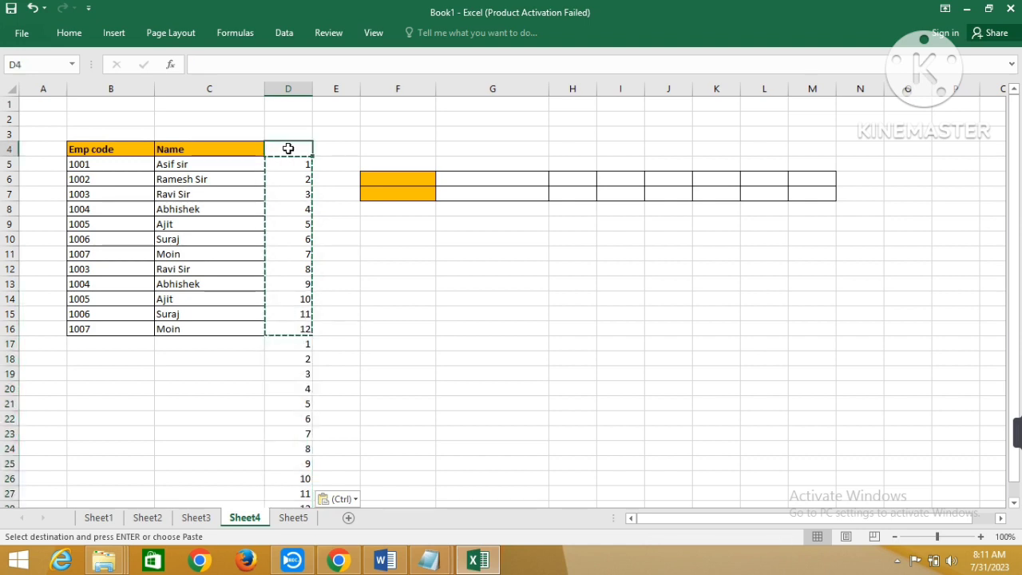
text(new)
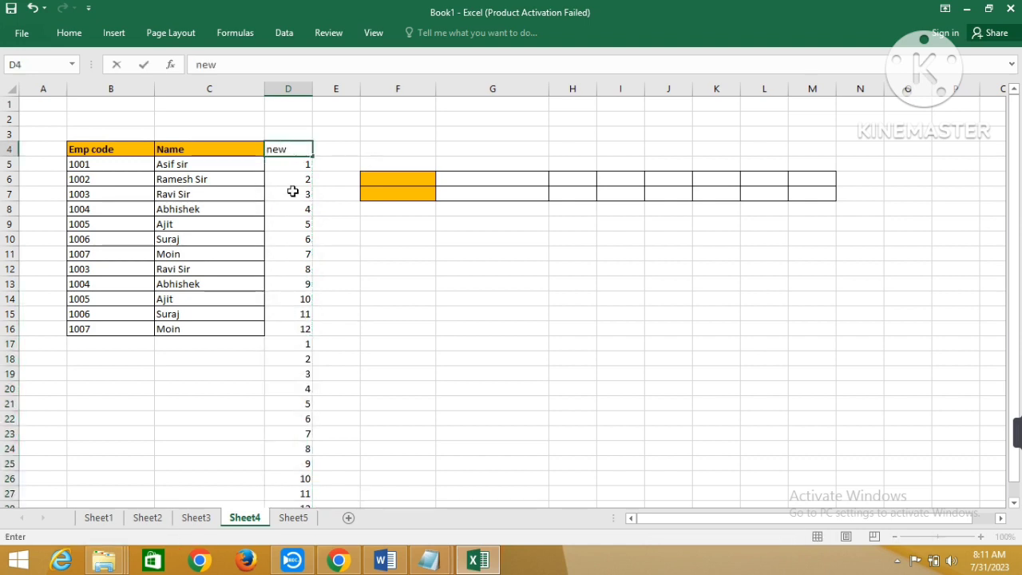
click(279, 197)
Add filters to the table's header row and sort the new column from smallest to largest
click(293, 158)
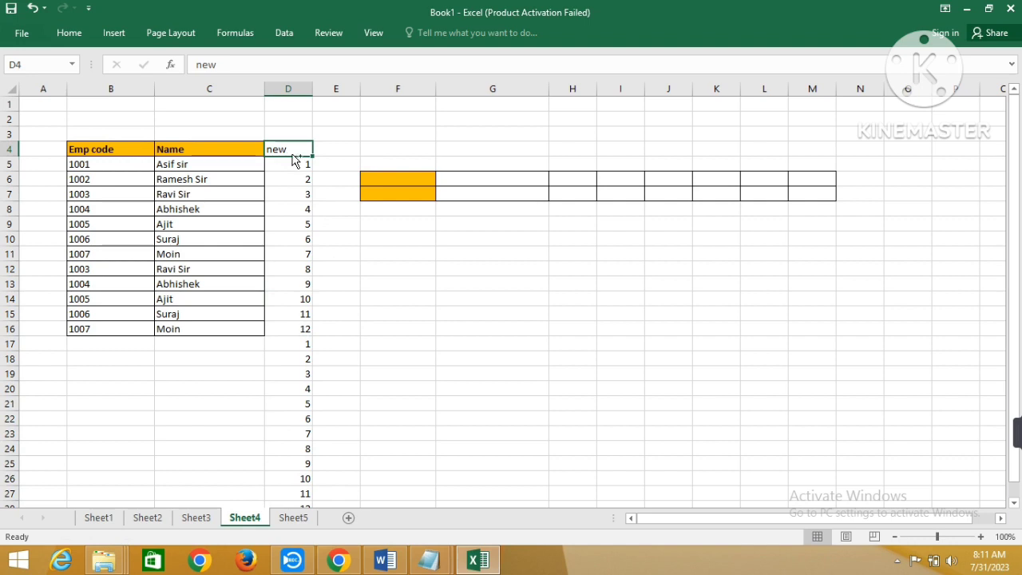
key(ctrl+shift+l)
click(305, 150)
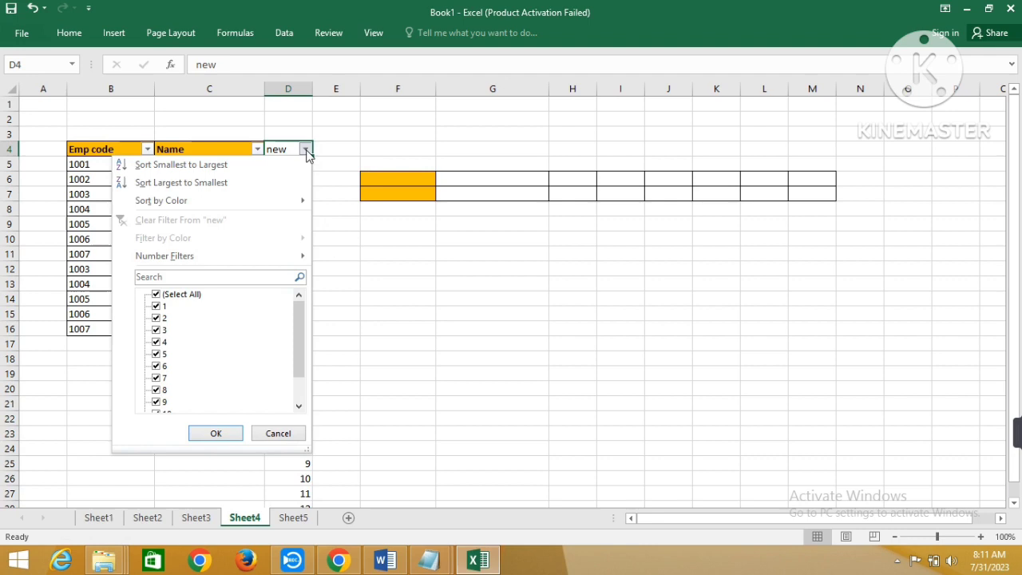
click(258, 165)
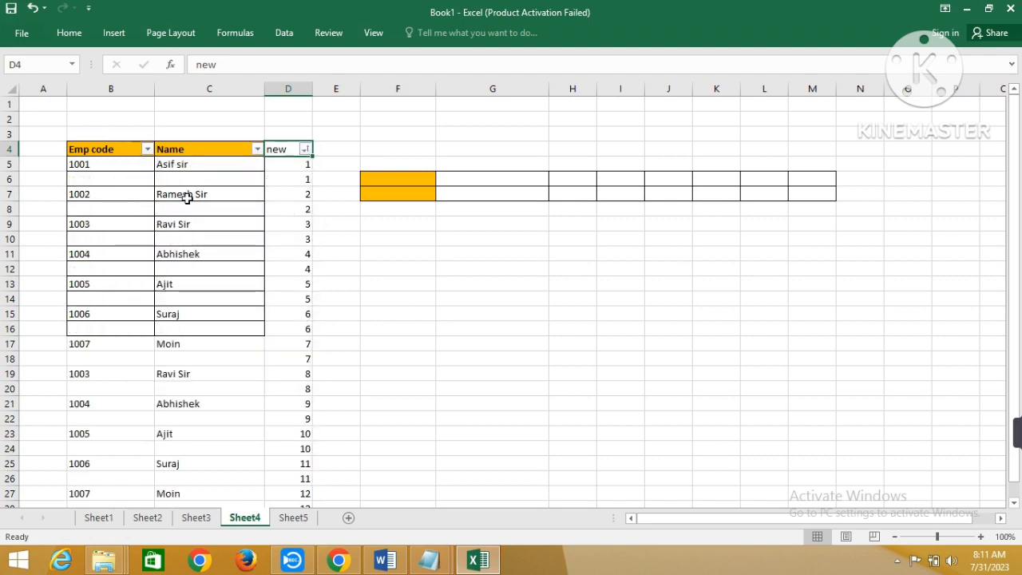
Delete helper column D with the serial numbers from Sheet4
click(292, 88)
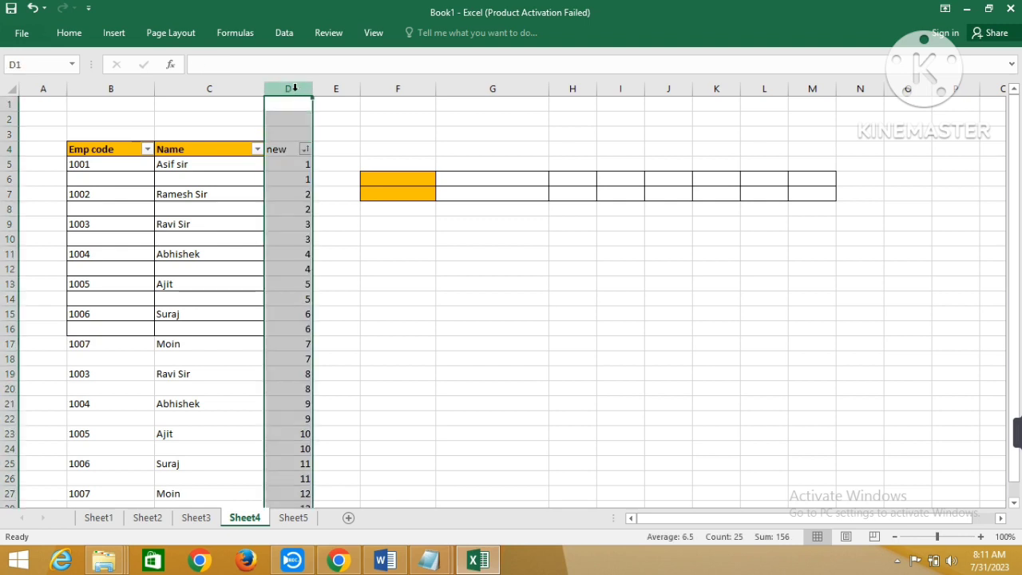
right_click(294, 91)
click(332, 213)
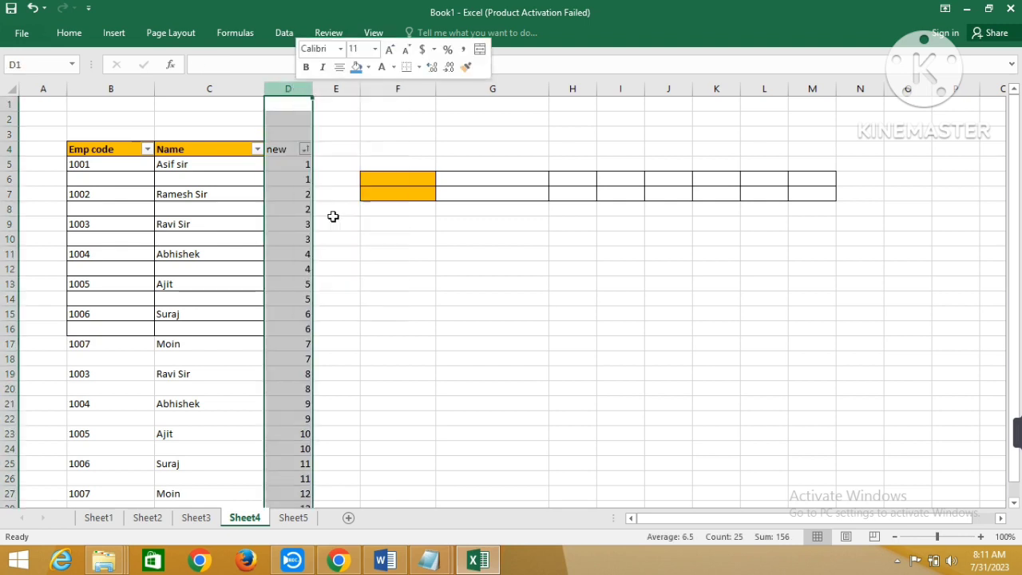
click(361, 251)
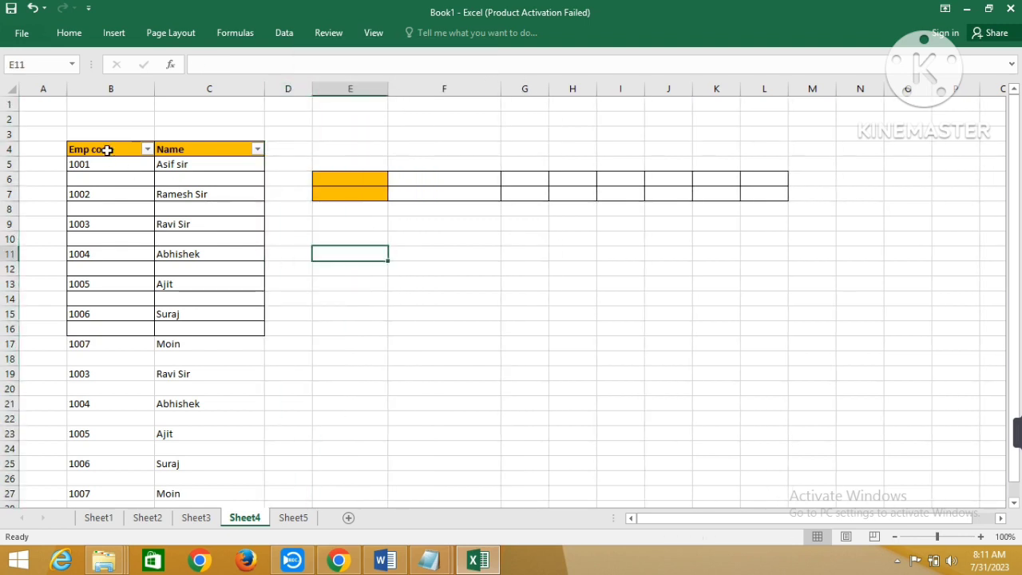
Apply borders to all cells of the expanded table range B4:C27
drag(107, 149, 251, 449)
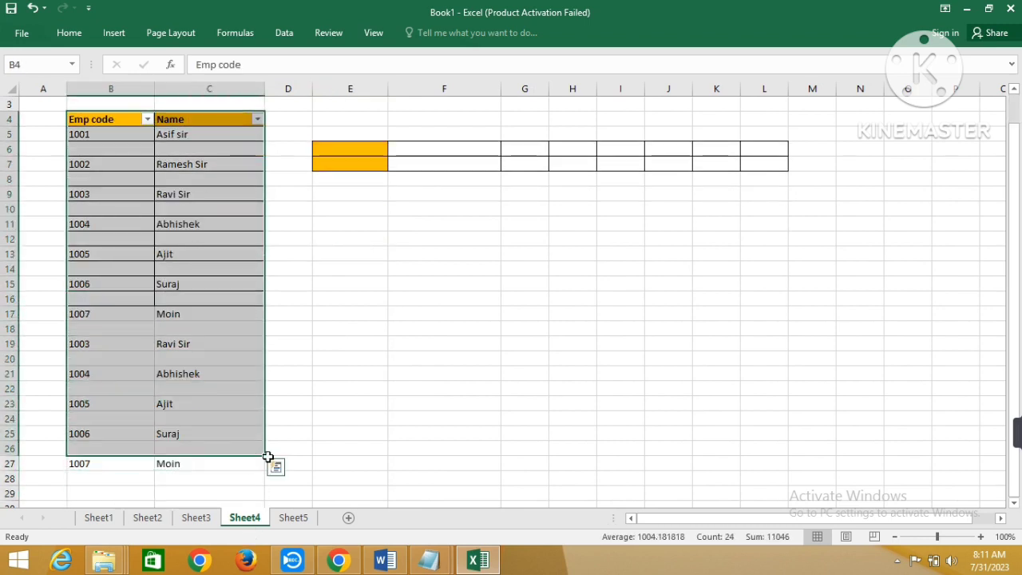
click(284, 445)
drag(96, 120, 248, 463)
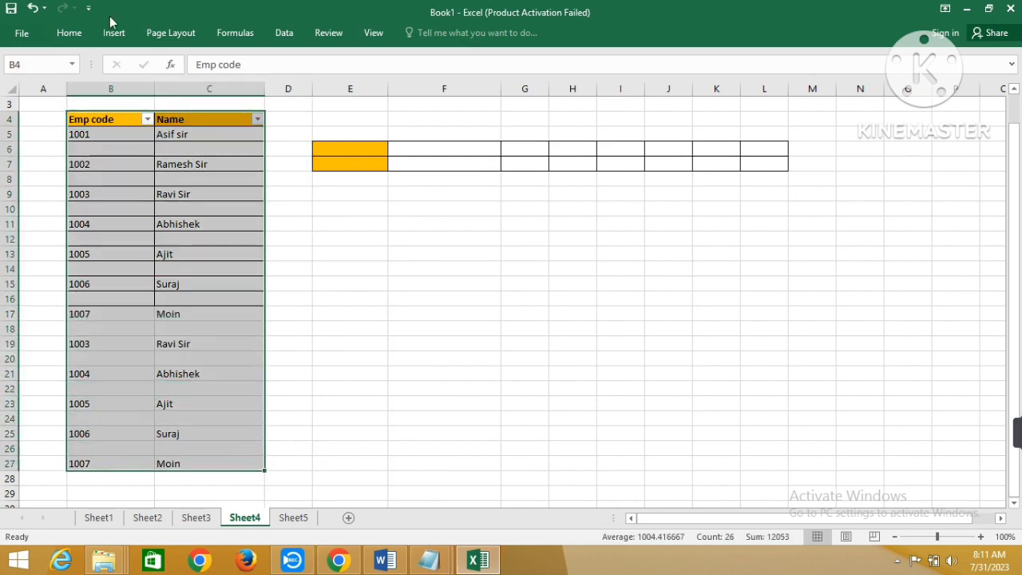
click(64, 38)
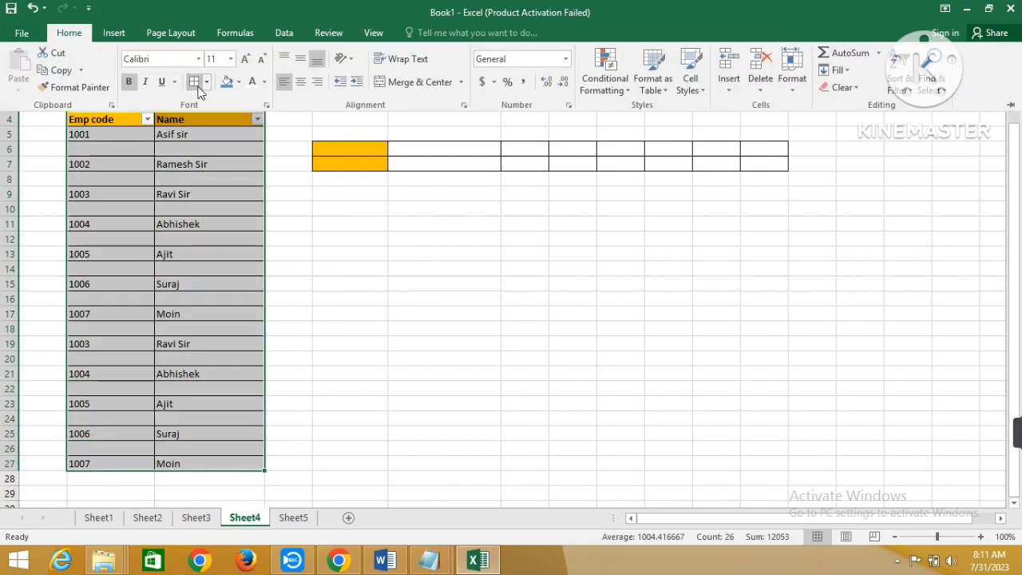
click(314, 259)
Examine the alternate blank cells between the entries of the Emp code and Name table
click(141, 148)
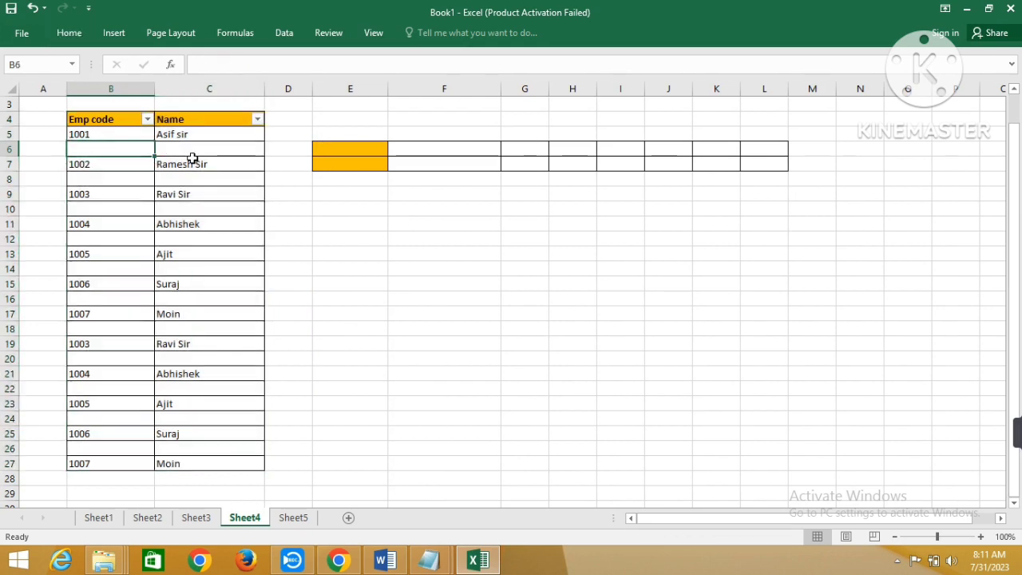
click(148, 191)
click(172, 224)
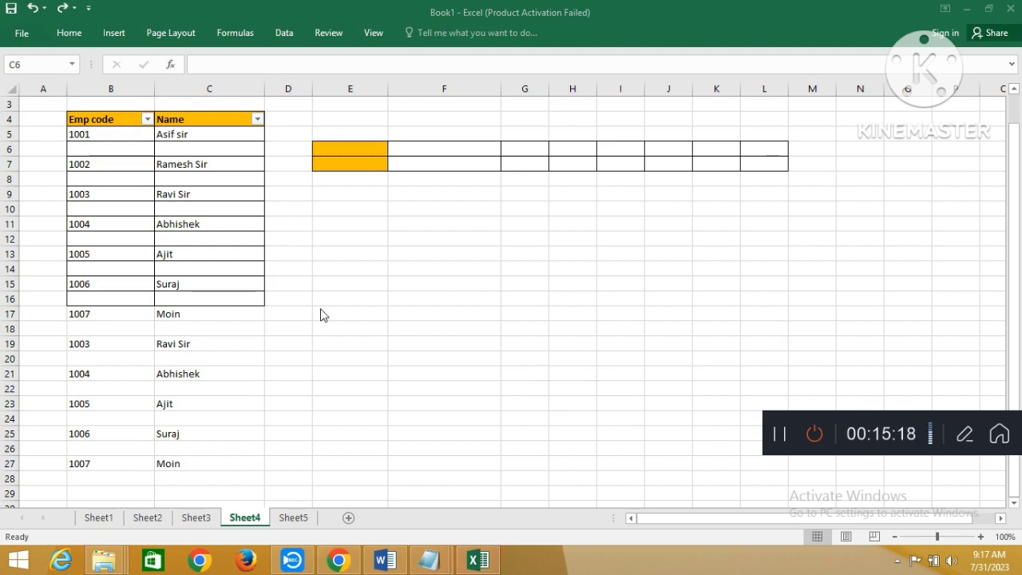
click(199, 149)
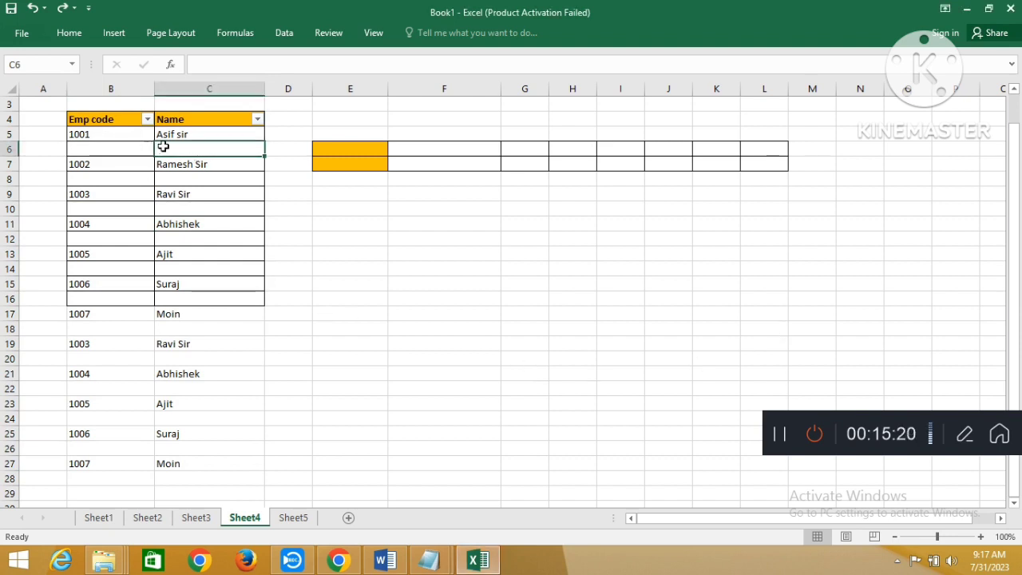
click(173, 180)
click(178, 209)
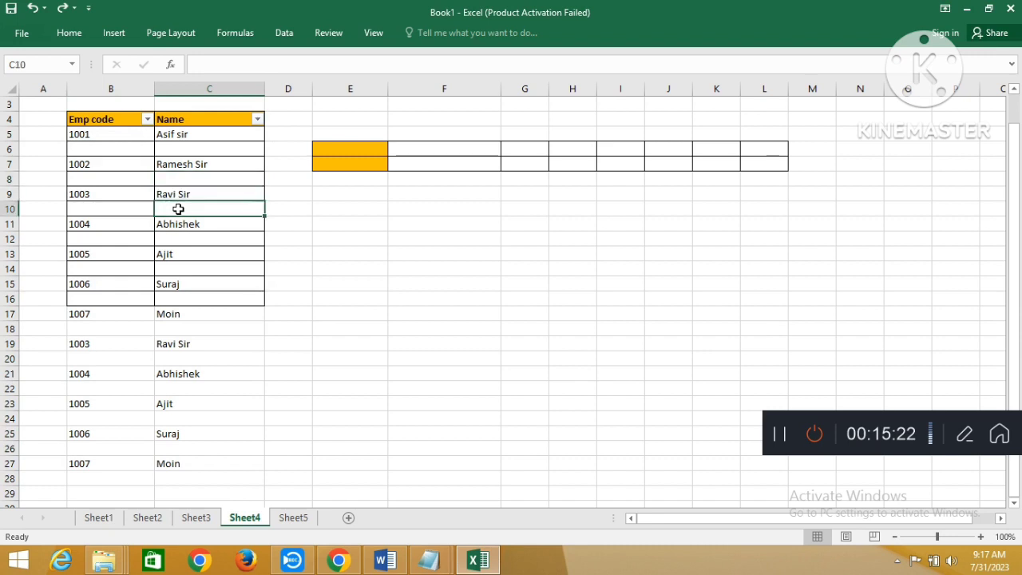
click(181, 238)
click(177, 163)
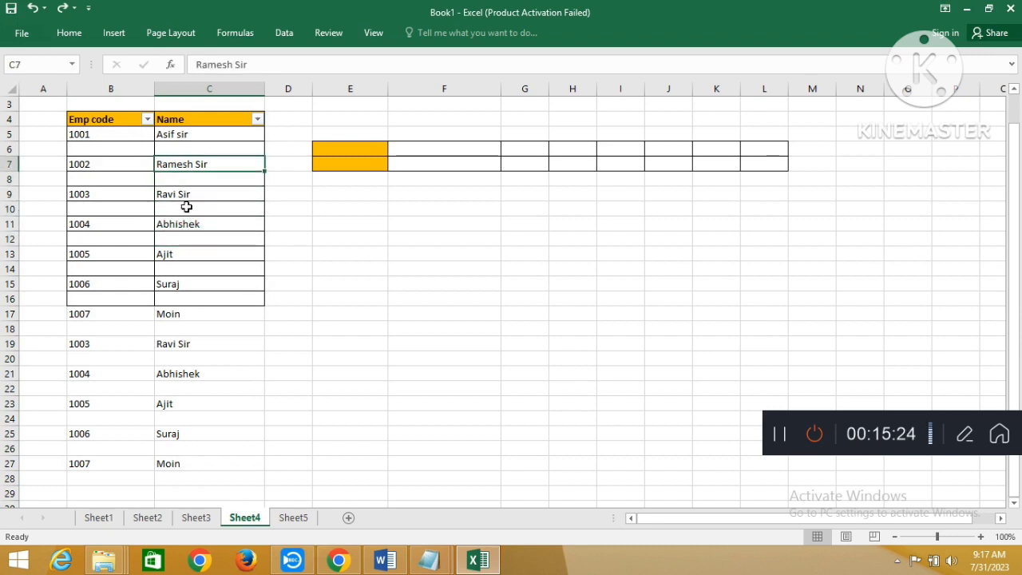
click(186, 151)
click(186, 182)
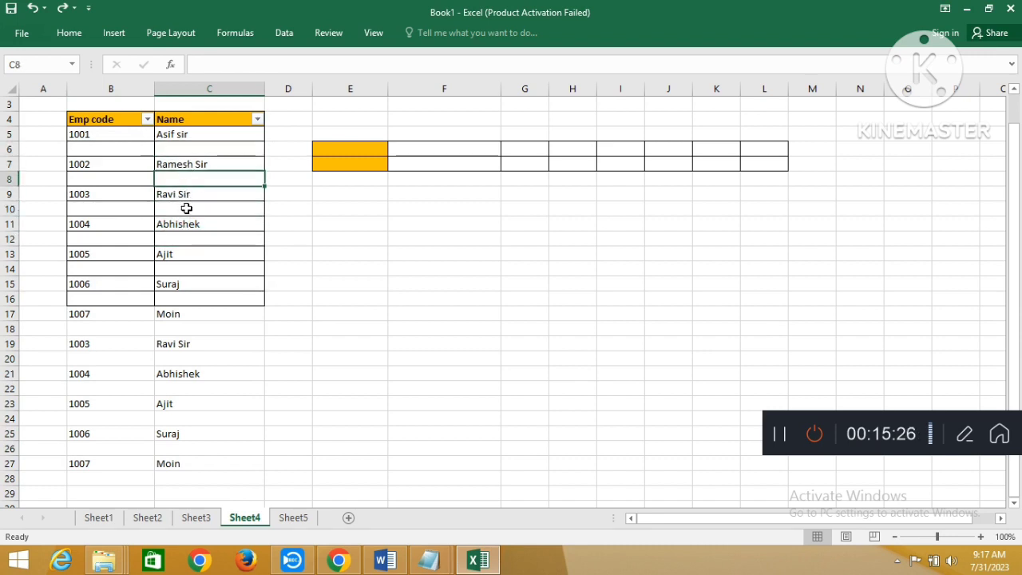
click(187, 208)
click(187, 182)
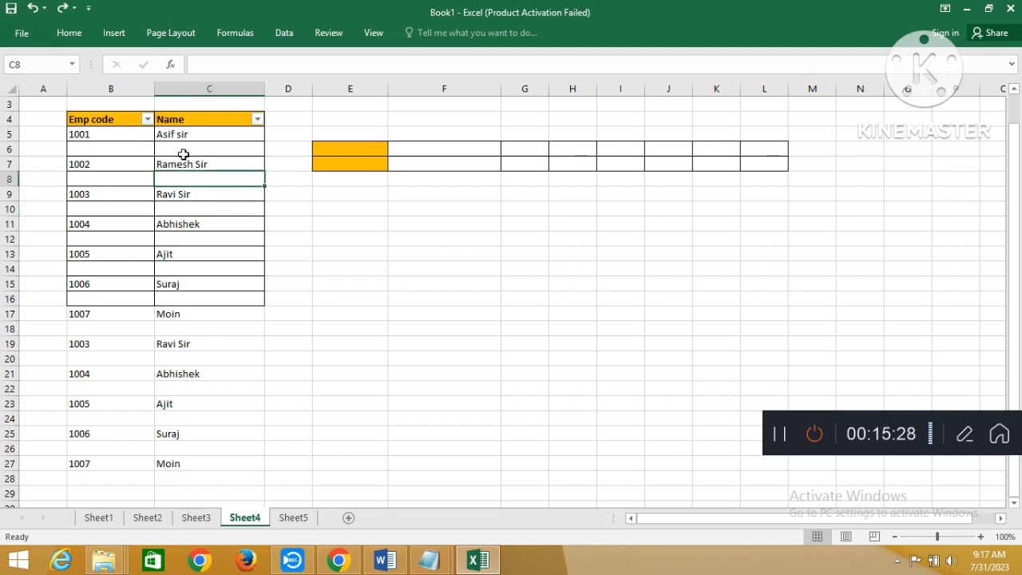
click(183, 151)
click(183, 196)
click(183, 180)
click(179, 211)
click(186, 237)
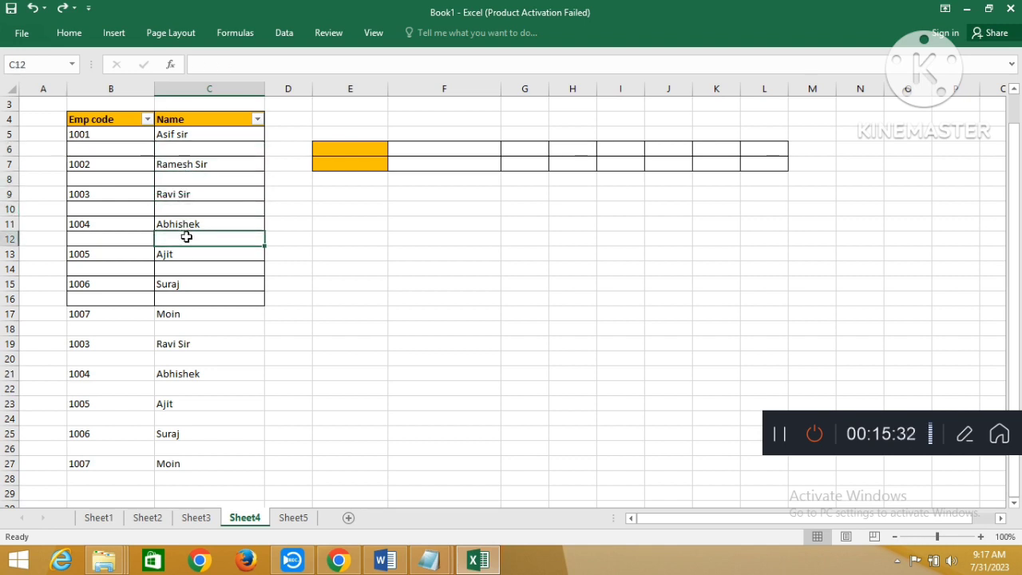
Select only the blank cells within C5:C16 using Go To Special and fill them with gold
drag(203, 135, 214, 292)
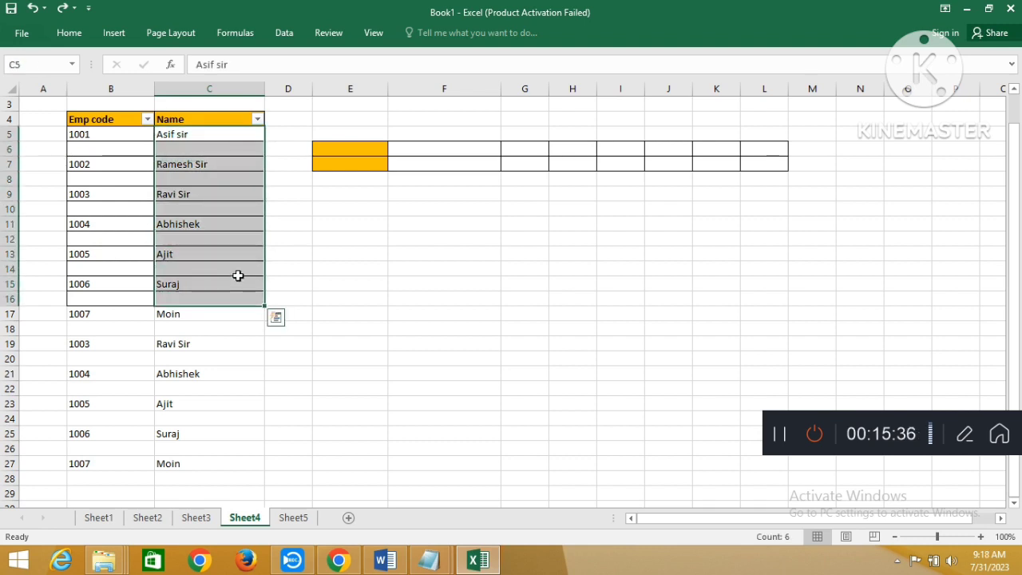
key(ctrl+g)
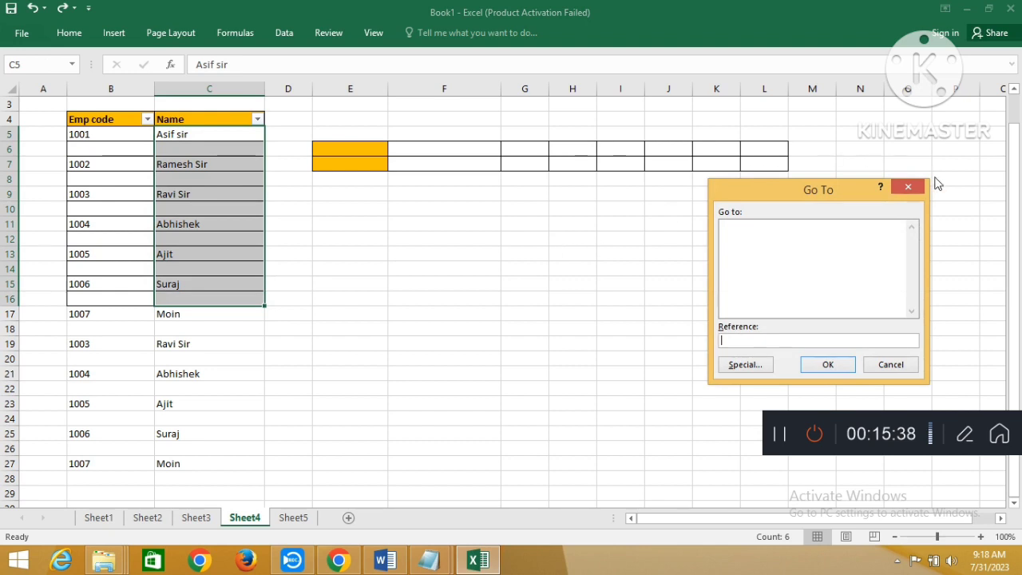
click(765, 366)
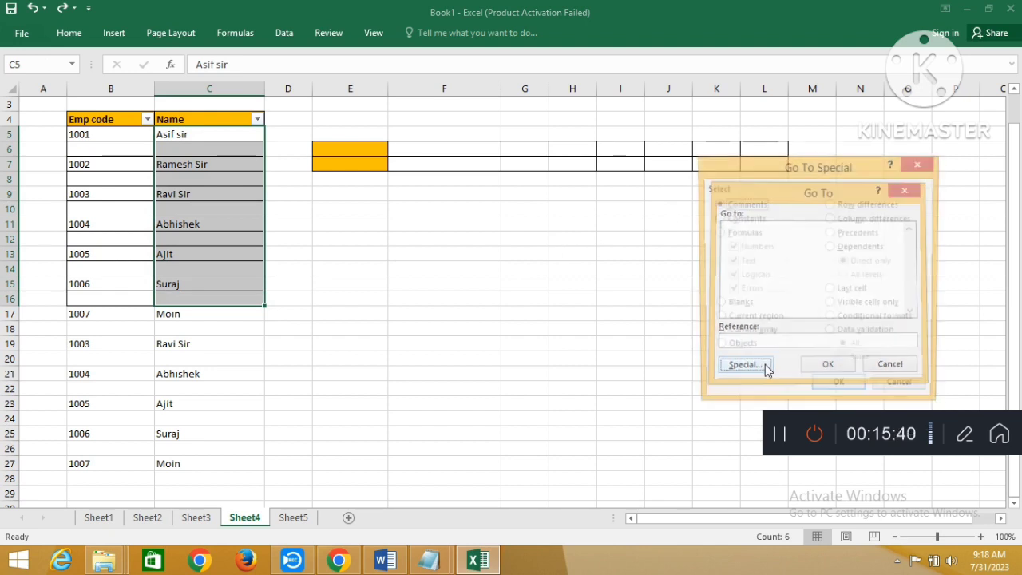
click(720, 308)
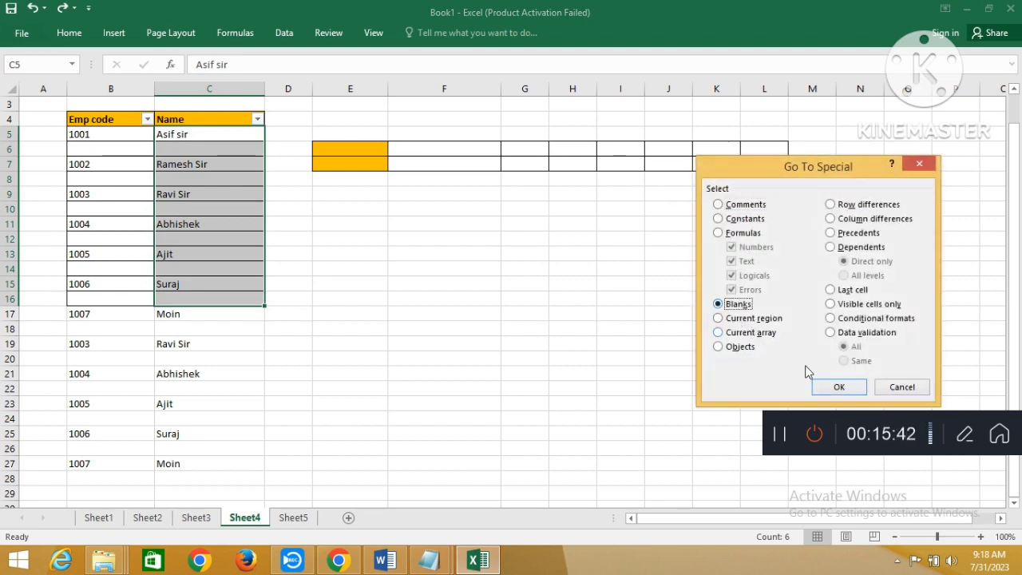
click(839, 387)
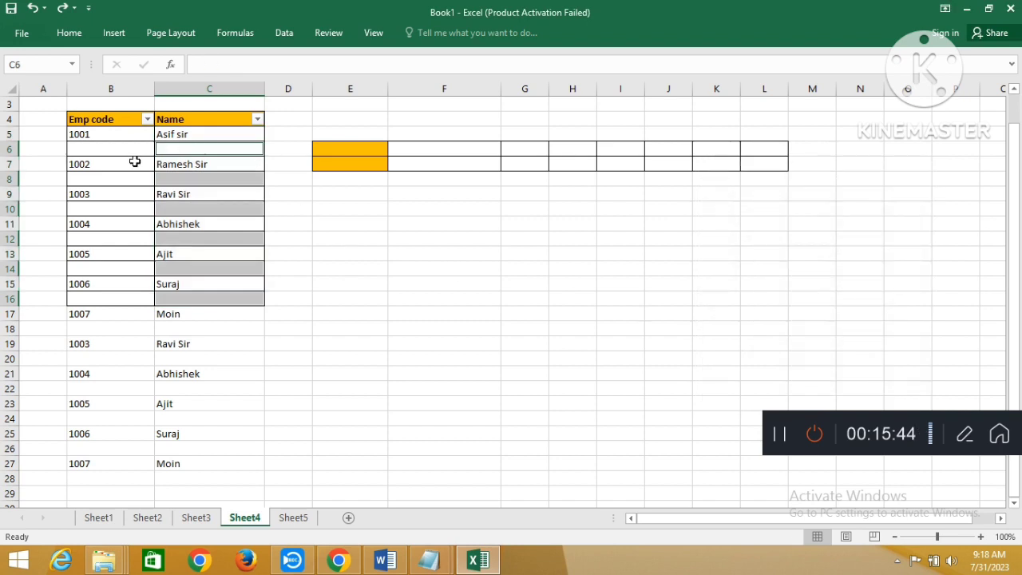
click(69, 33)
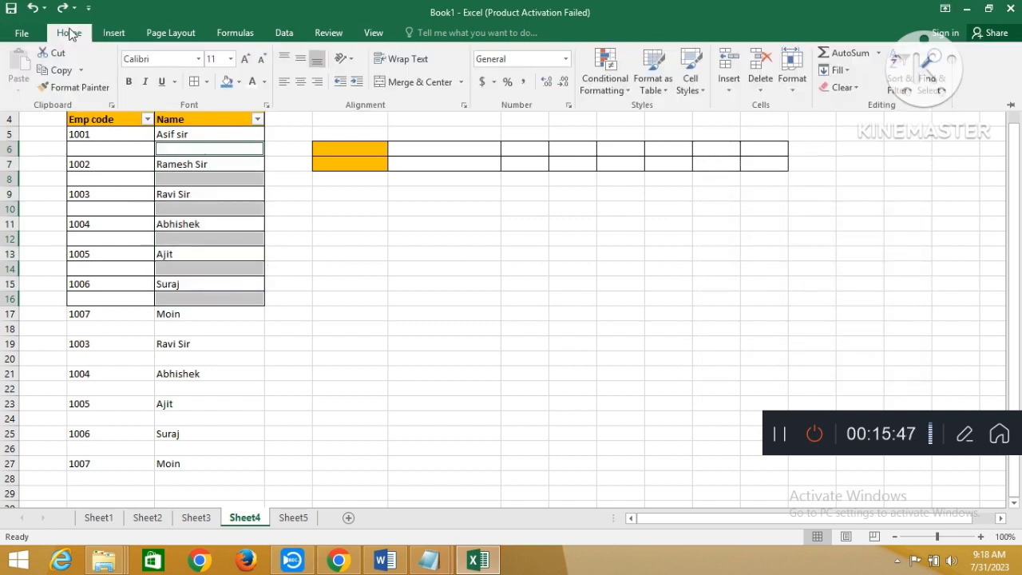
click(238, 82)
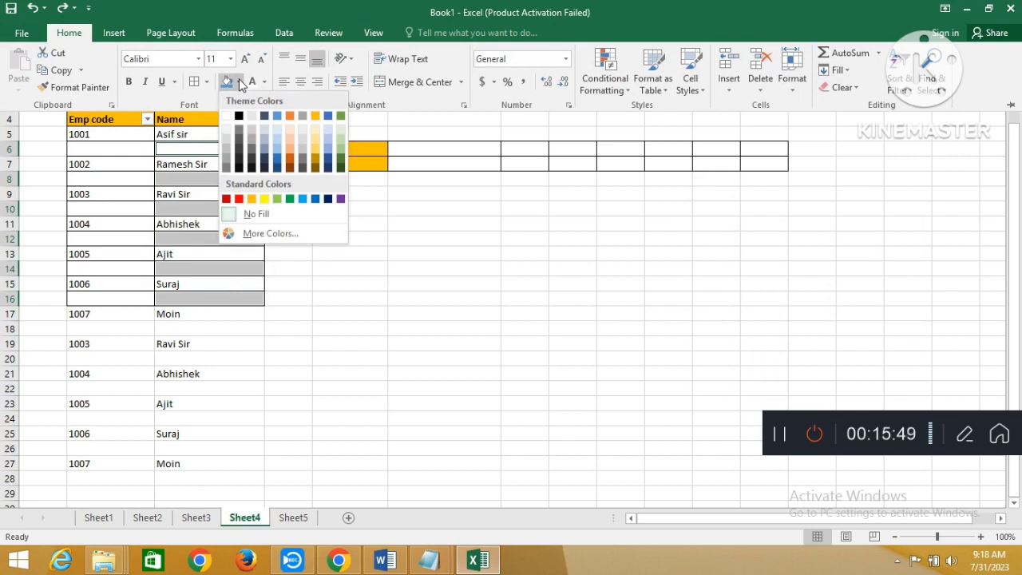
click(316, 117)
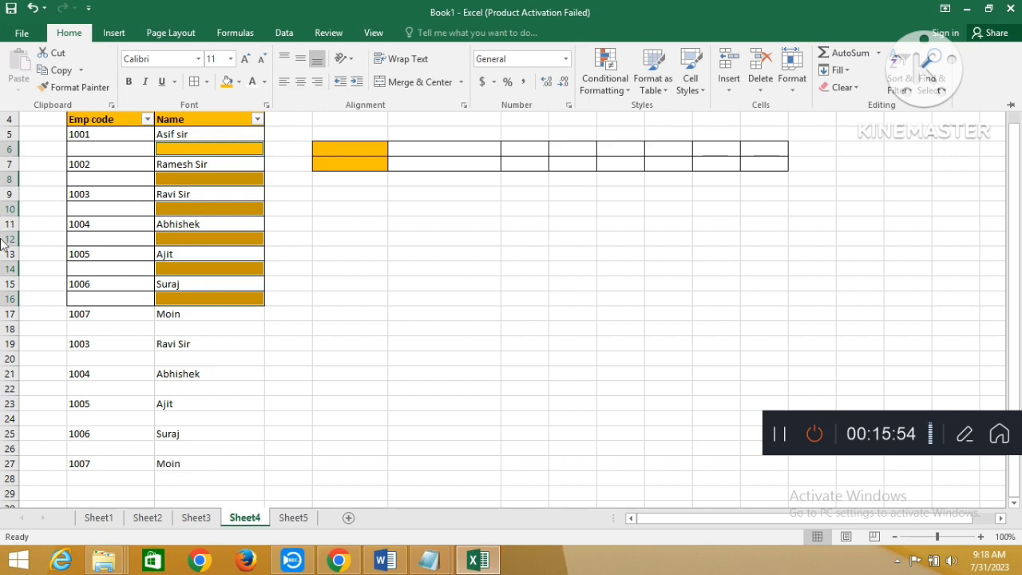
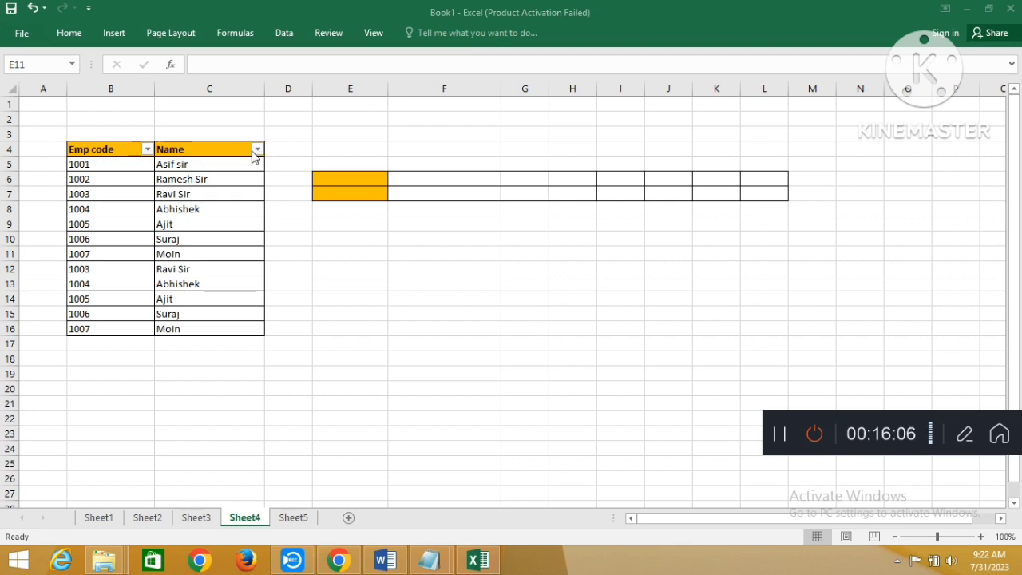
Sort the table by Name from A to Z and by Emp code from smallest to largest
click(264, 150)
click(257, 152)
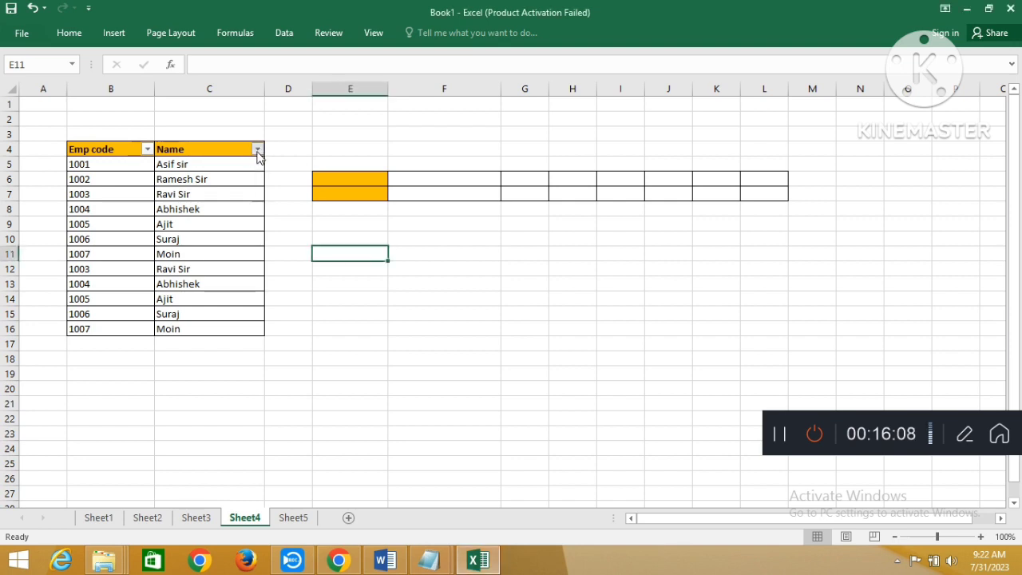
click(154, 169)
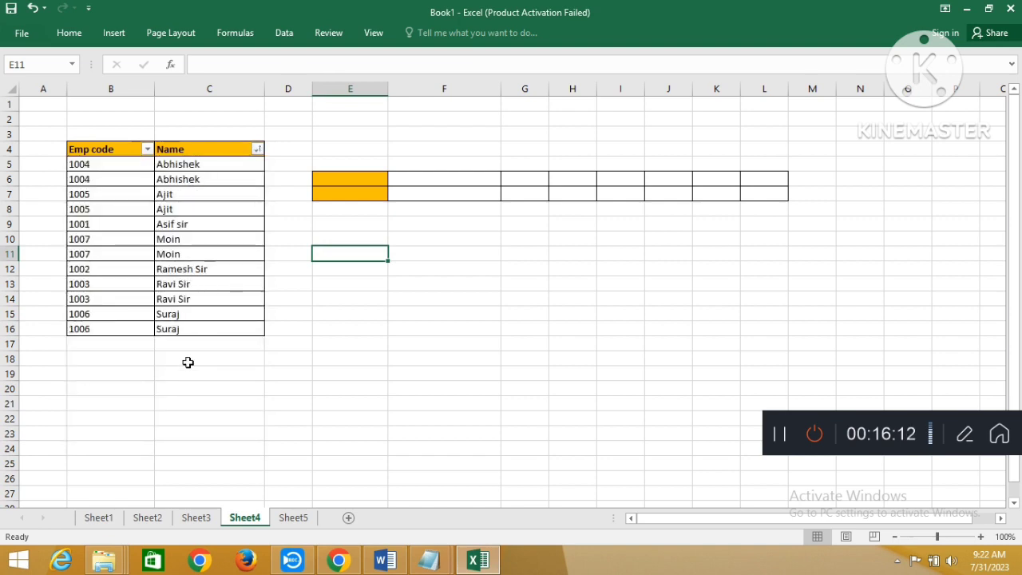
click(147, 150)
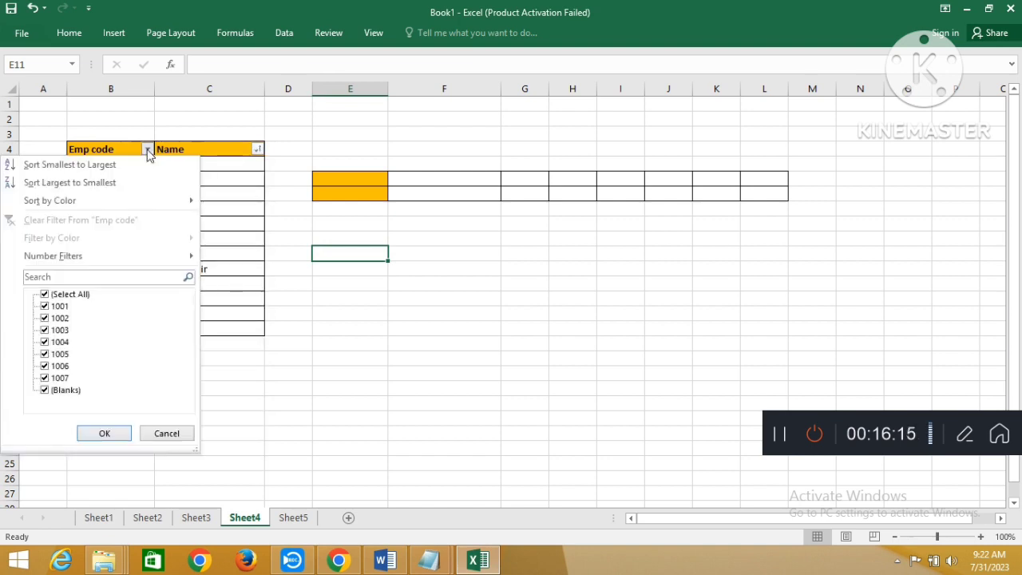
click(91, 165)
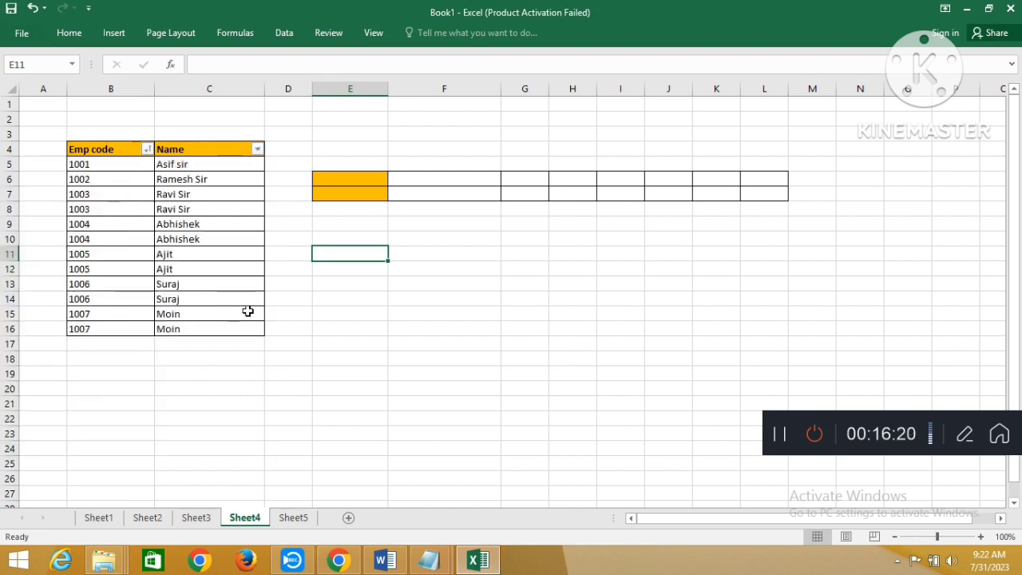
Renumber the Emp code cells B5:B16 as a consecutive series from 1001 to 1012
key(ctrl+z)
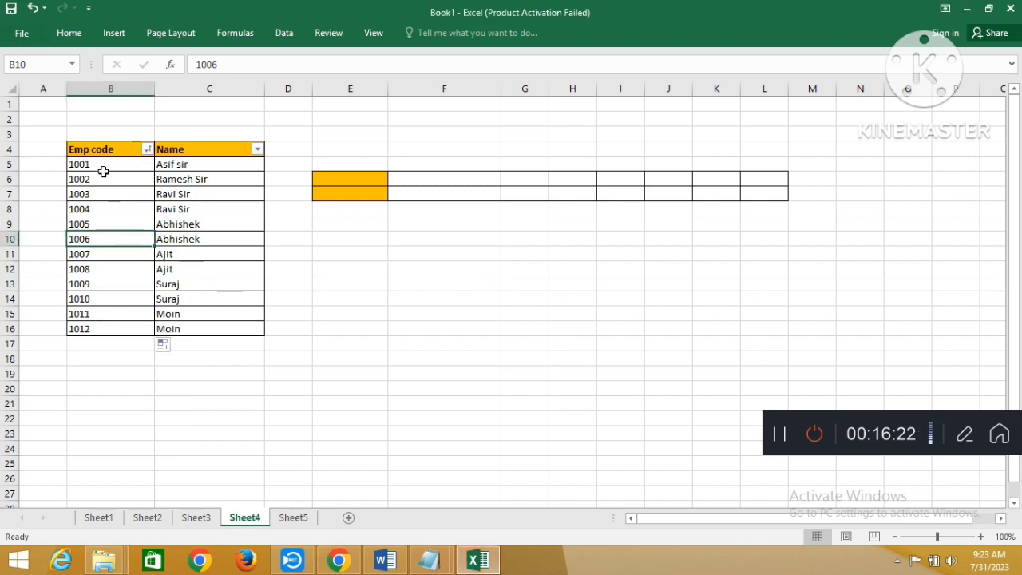
click(99, 223)
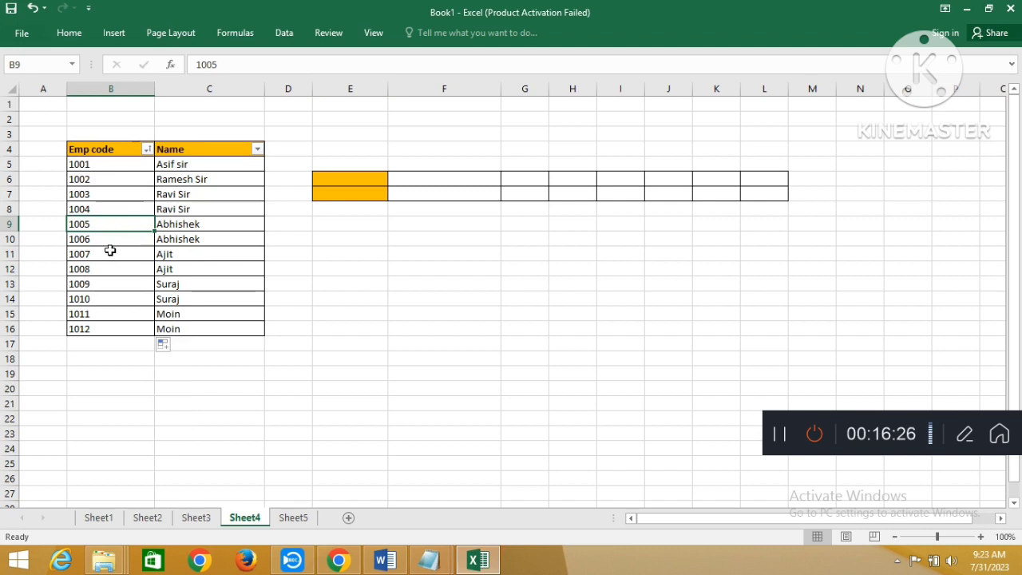
drag(103, 244, 205, 321)
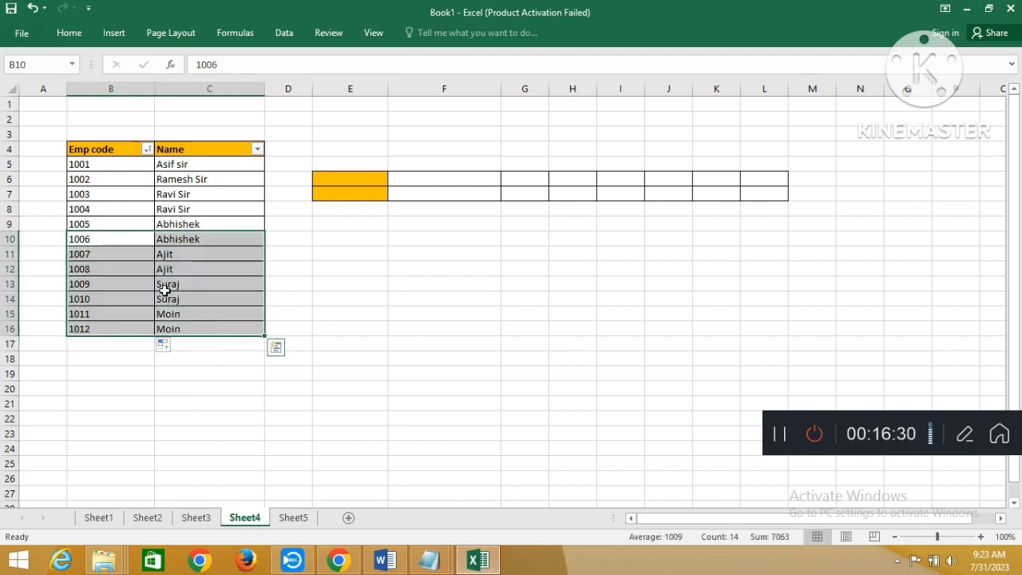
click(138, 281)
Add a Greater Than conditional formatting rule to B5:C16 with value 1007 and Light Red Fill with Dark Red Text
drag(104, 170, 245, 330)
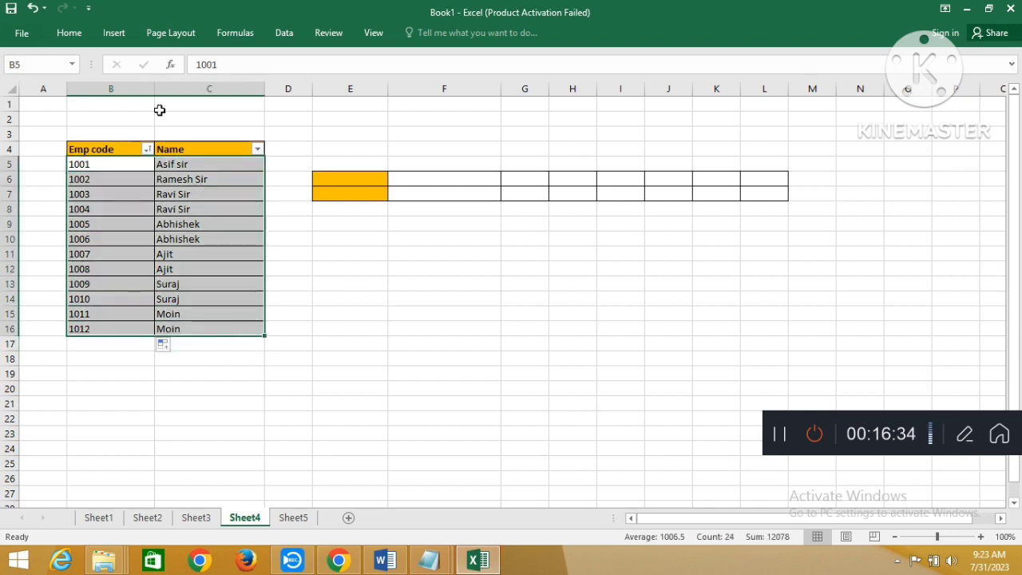
click(69, 33)
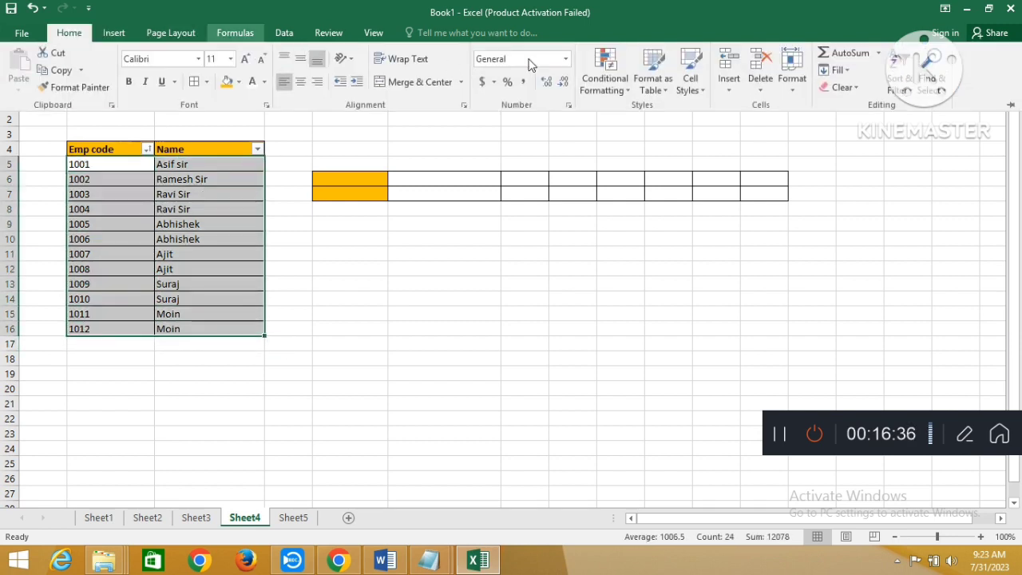
click(609, 80)
mouse_move(663, 122)
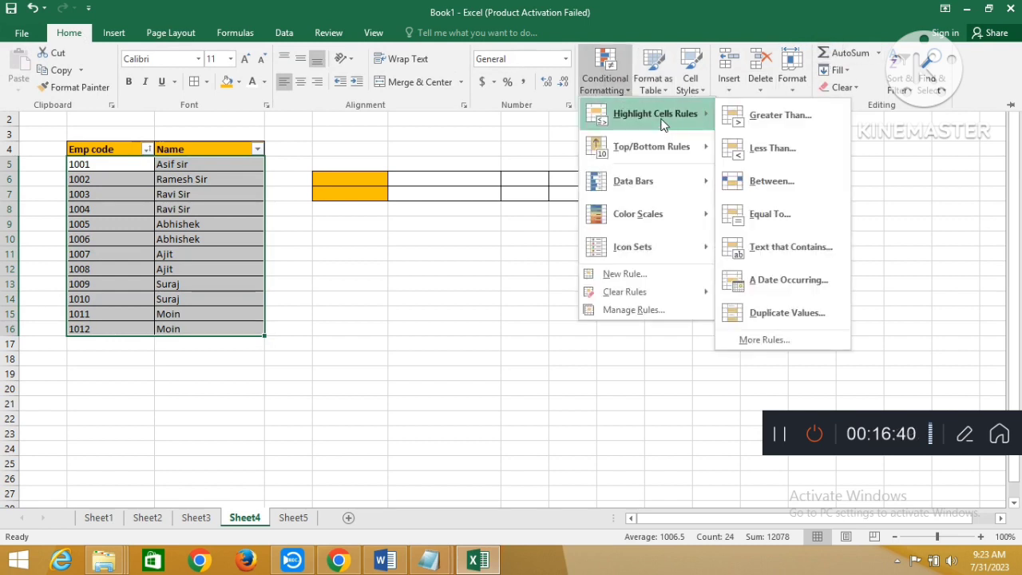
click(782, 115)
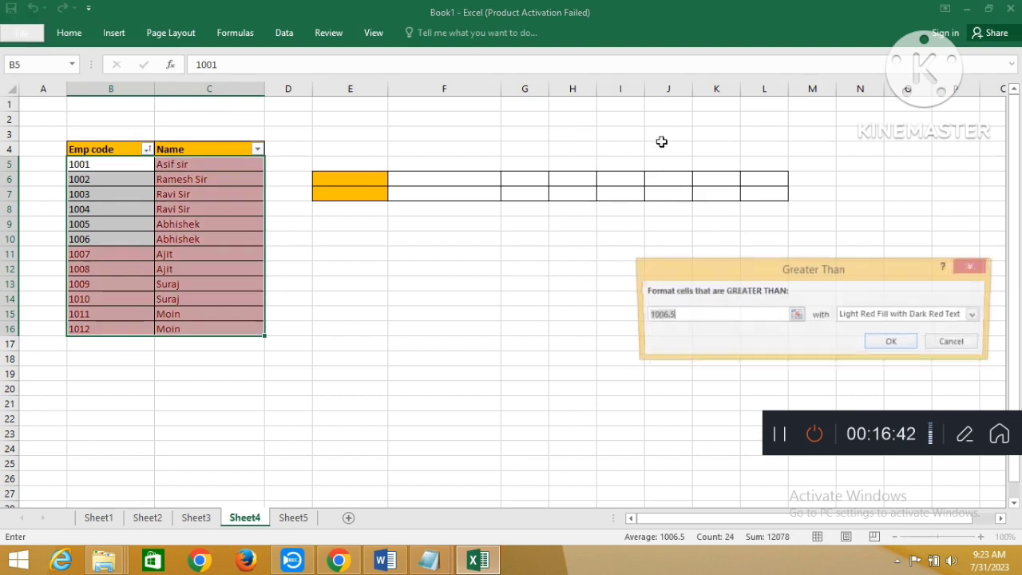
click(685, 316)
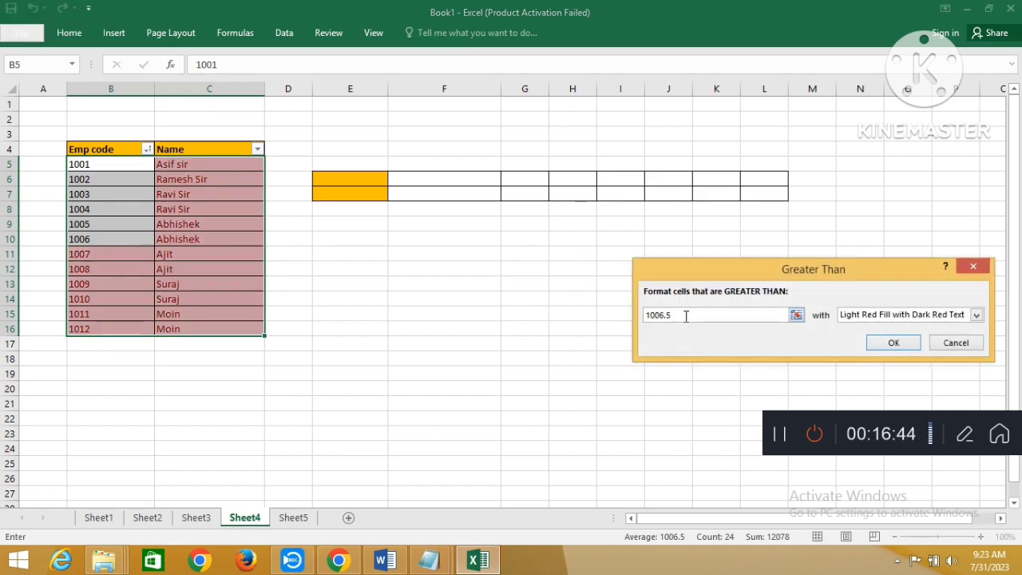
key(BackSpace)
key(BackSpace)
key(BackSpace)
key(BackSpace)
key(BackSpace)
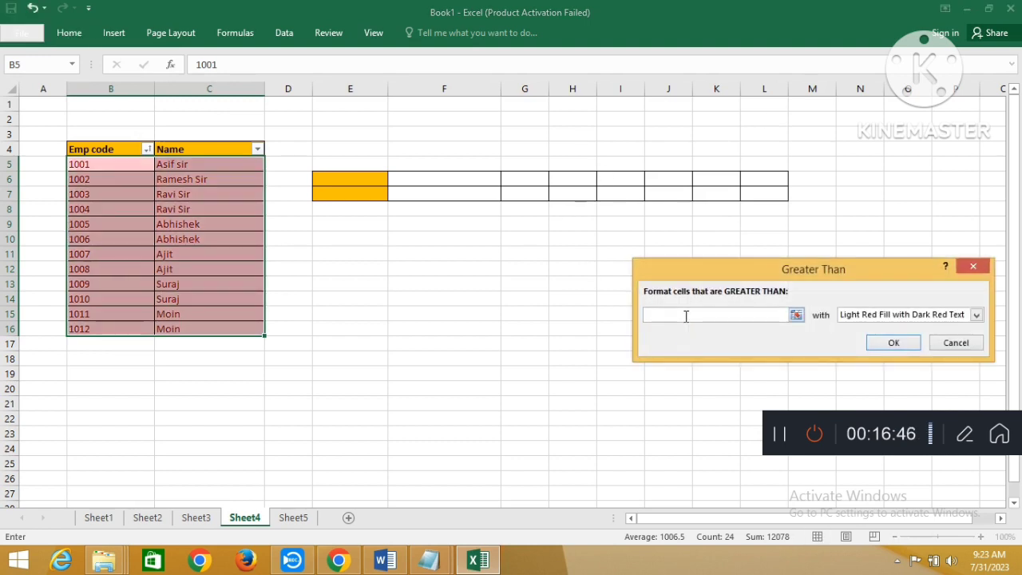
text(007)
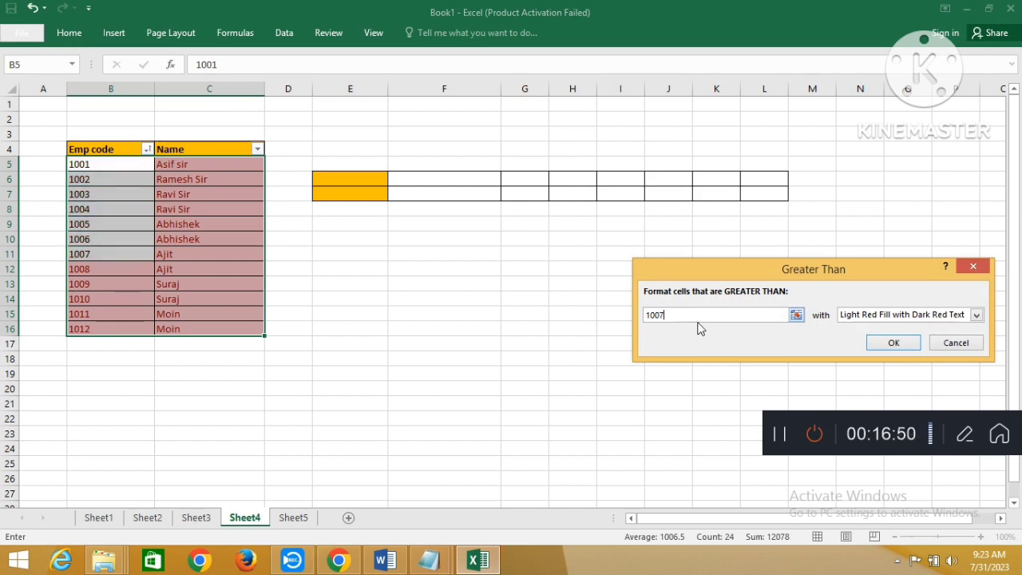
click(892, 343)
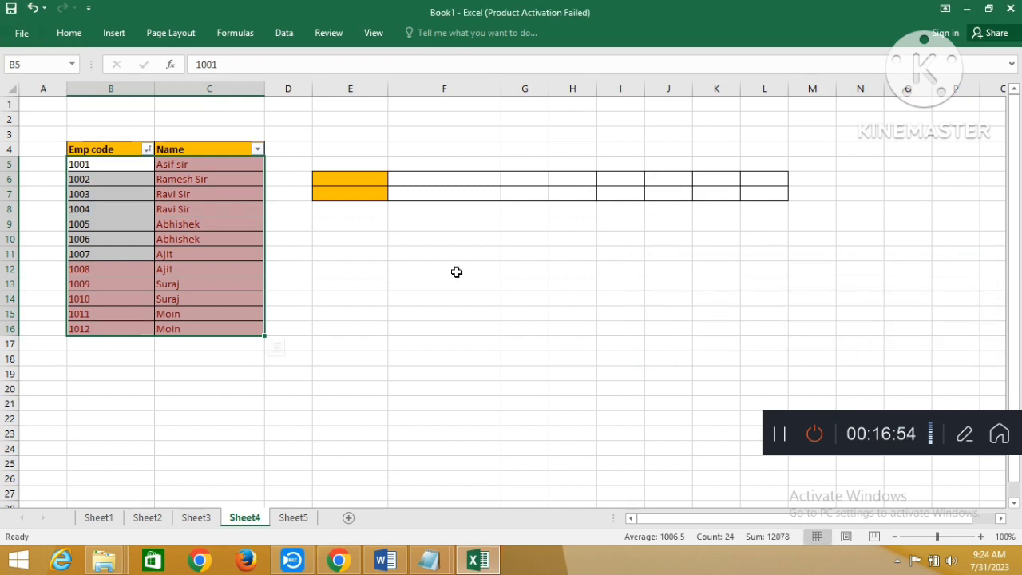
Undo the Greater Than conditional formatting and the consecutive renumbering of the Emp code cells
key(ctrl+z)
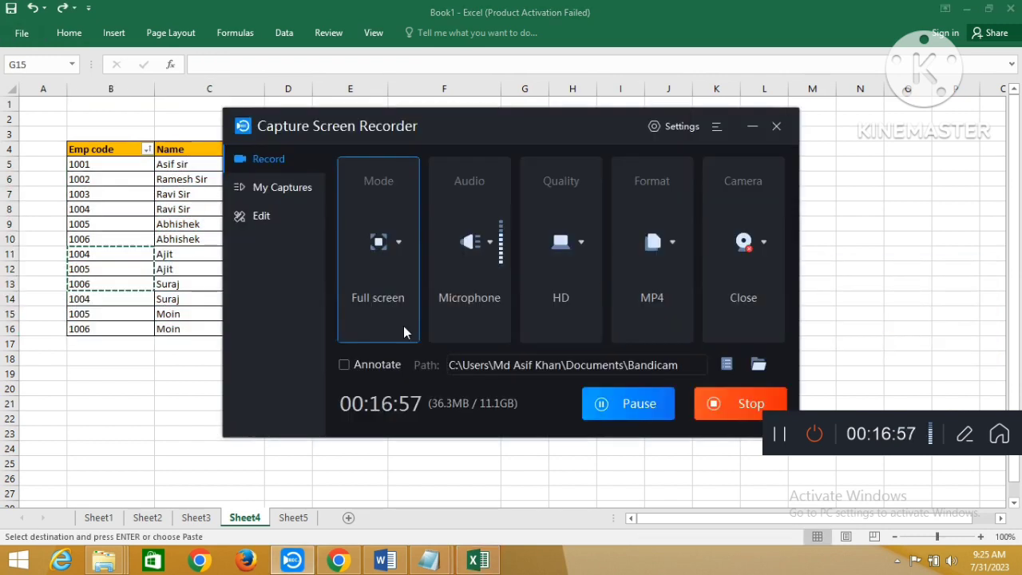
click(750, 128)
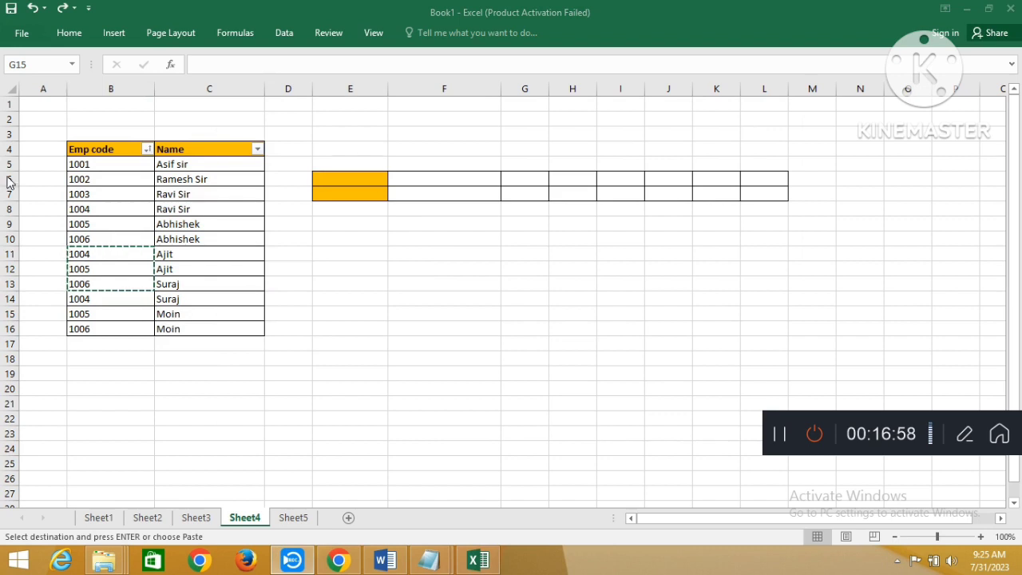
click(78, 180)
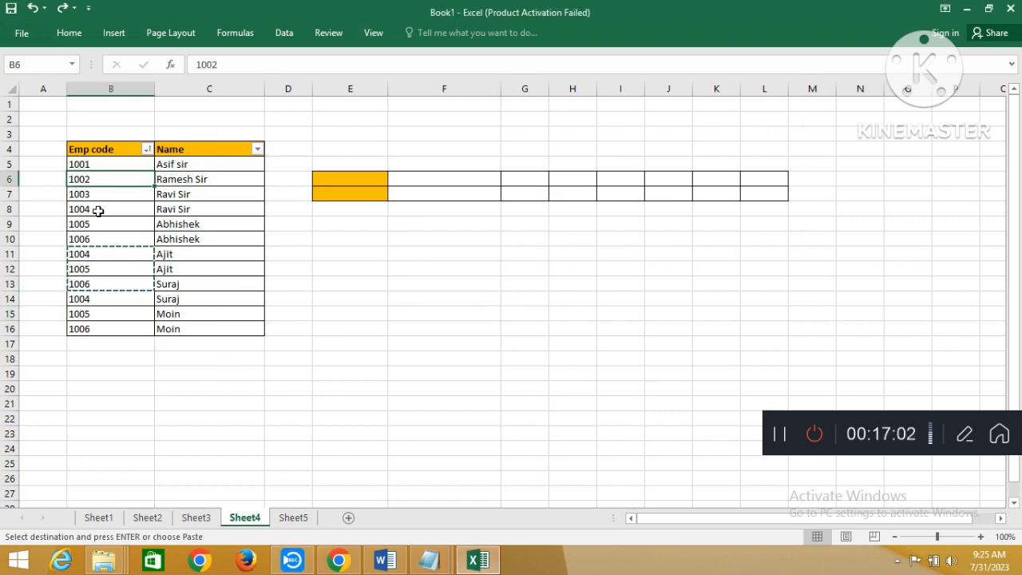
click(99, 299)
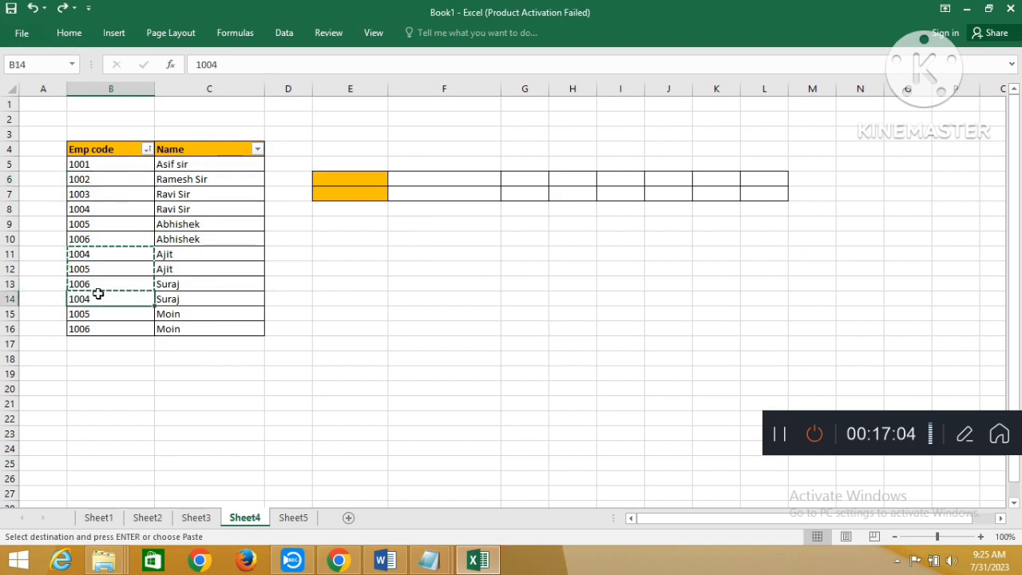
click(94, 259)
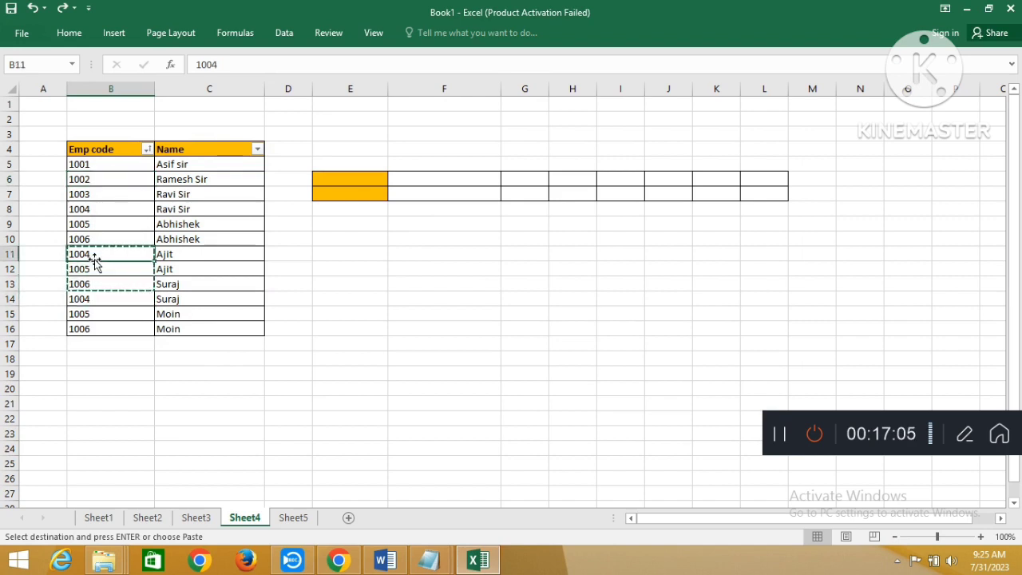
click(95, 209)
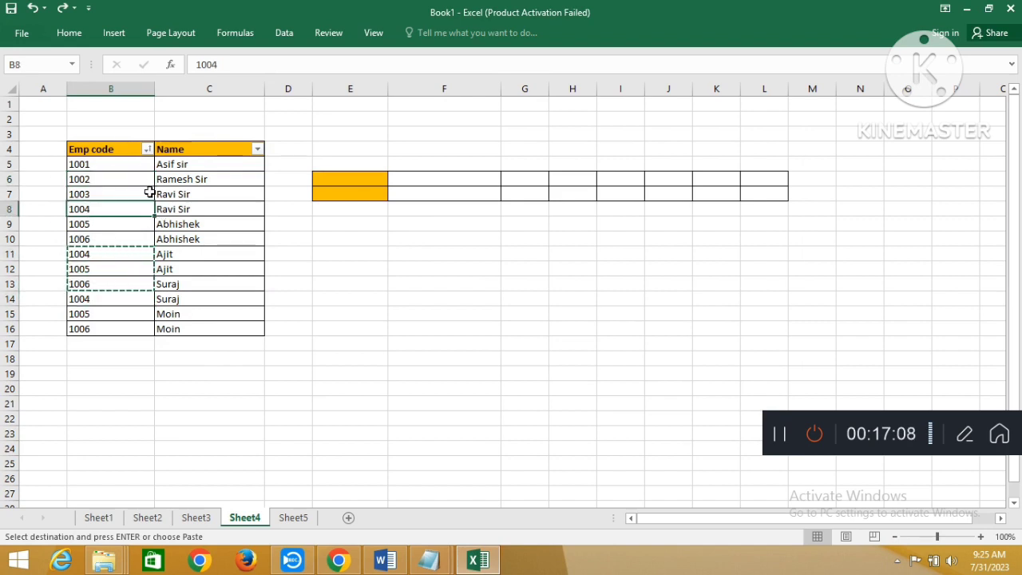
Remove duplicate Emp codes from B5:B16, continuing with the current selection only
drag(80, 164, 96, 326)
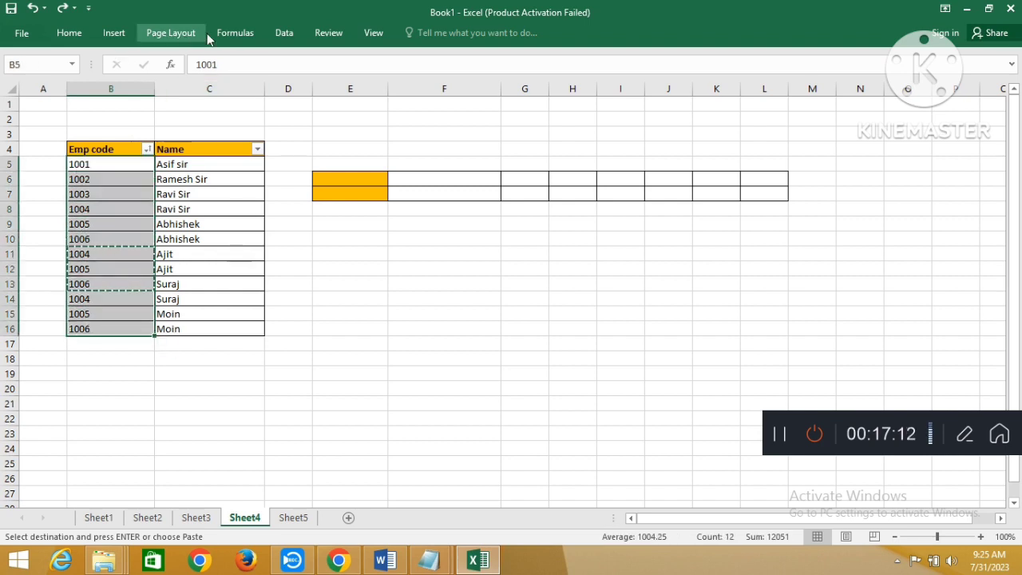
click(286, 34)
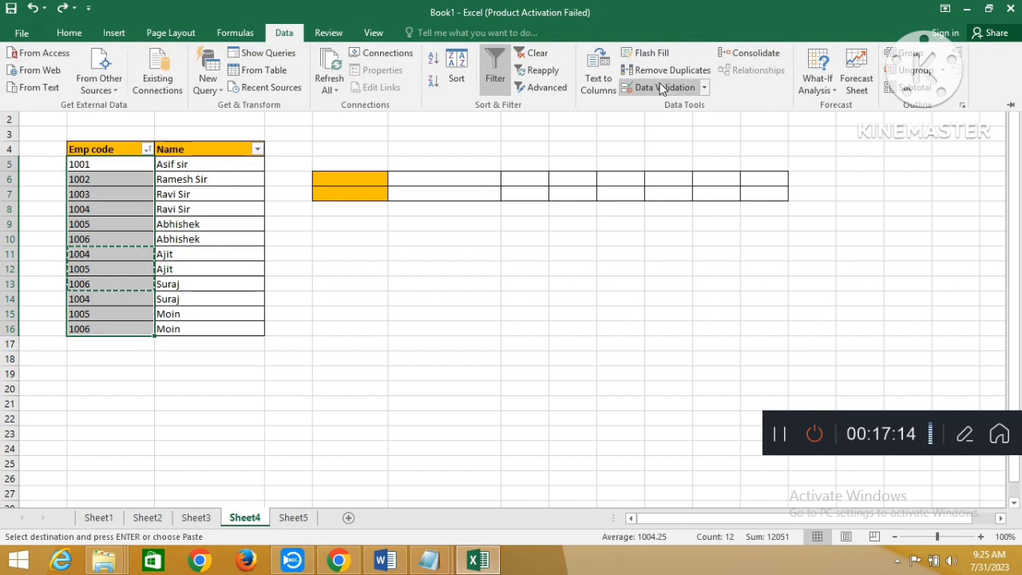
click(683, 74)
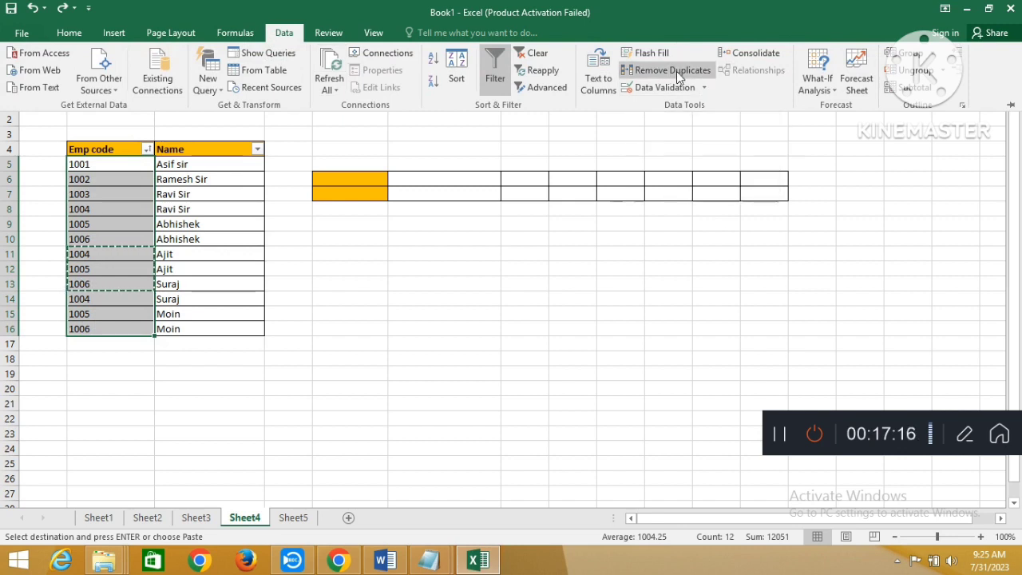
click(742, 304)
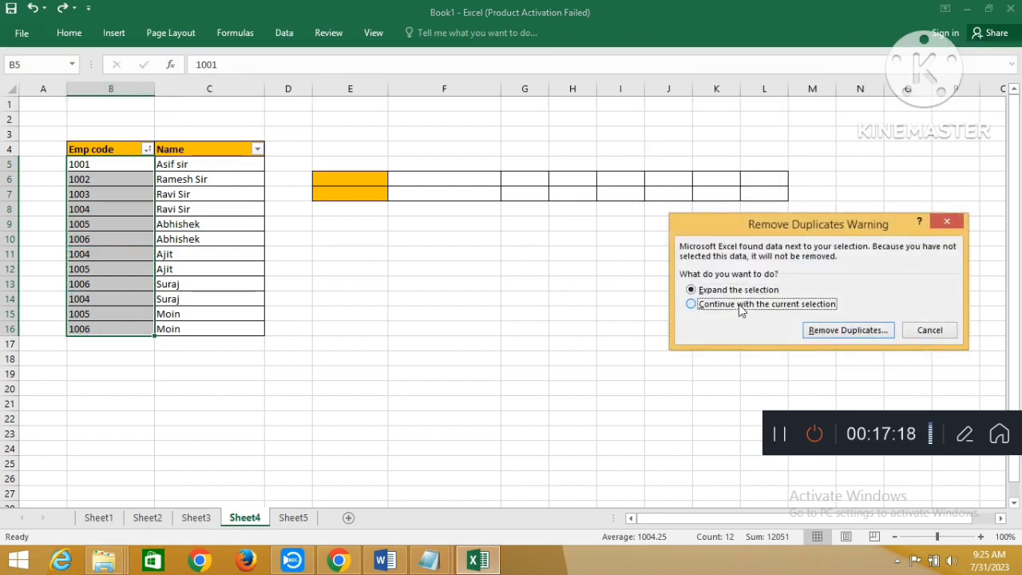
click(848, 330)
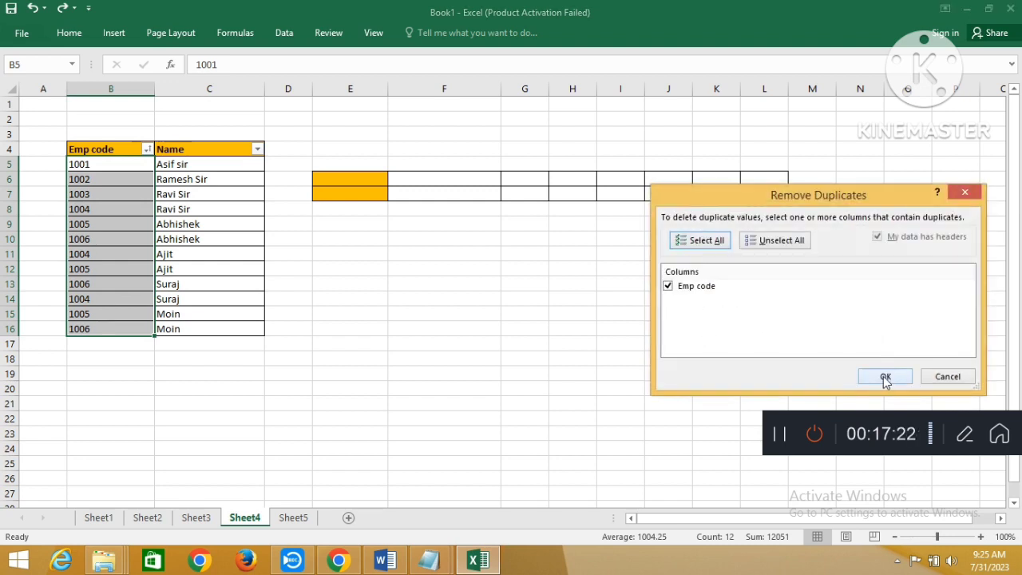
click(886, 378)
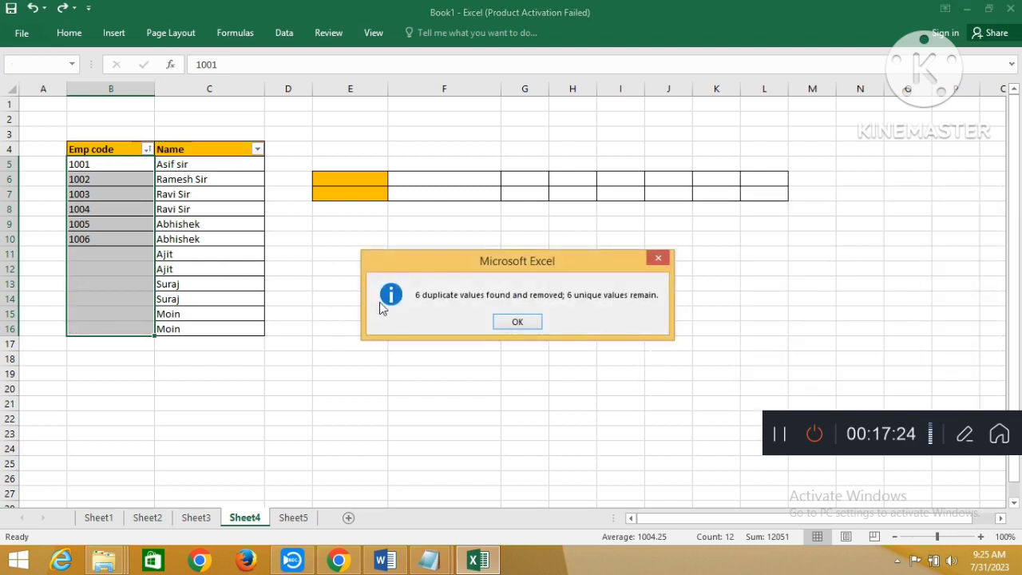
click(517, 321)
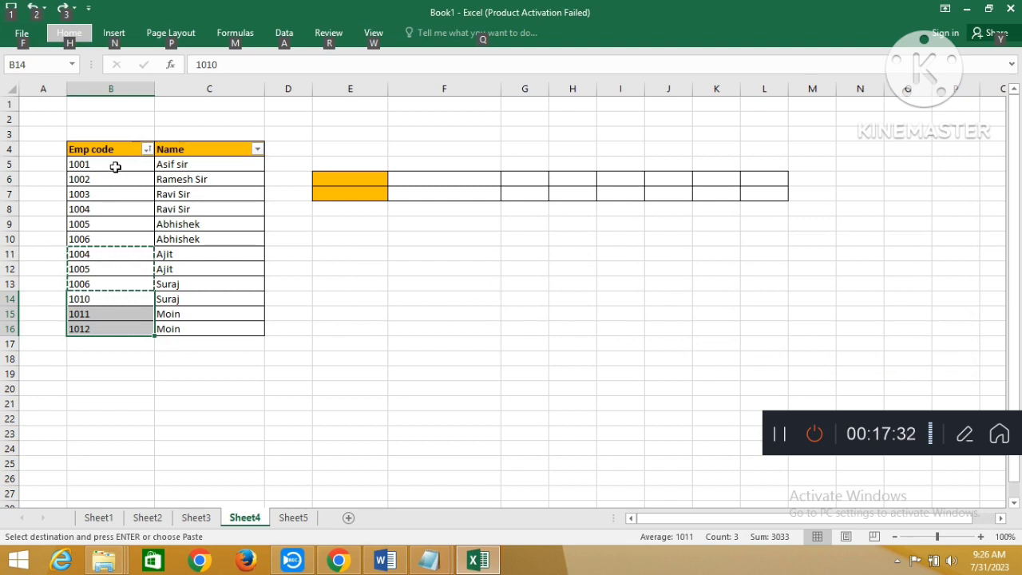
Highlight duplicate values in Emp code cells B5:B16 with Light Red Fill with Dark Red Text
drag(116, 167, 109, 331)
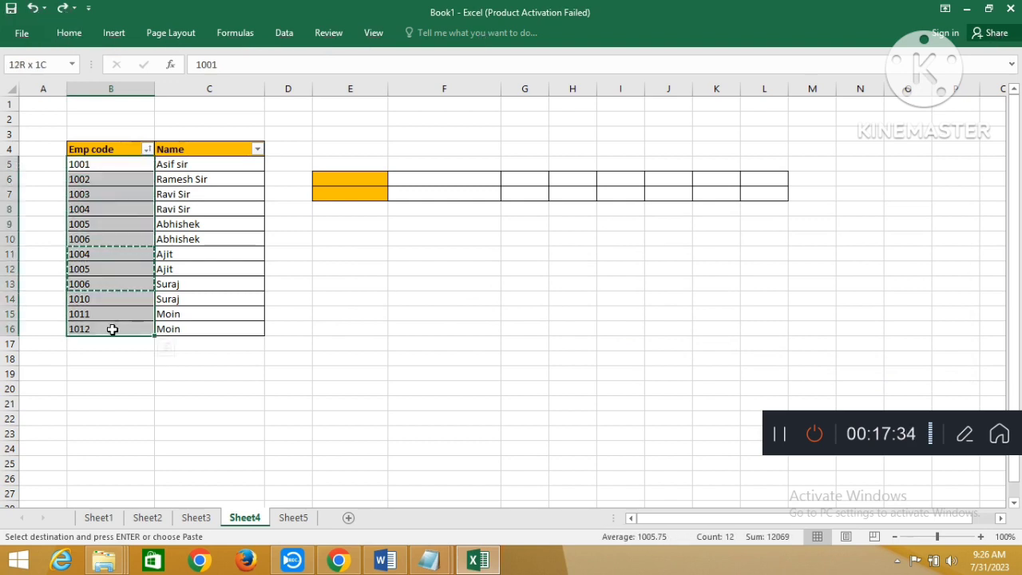
click(290, 36)
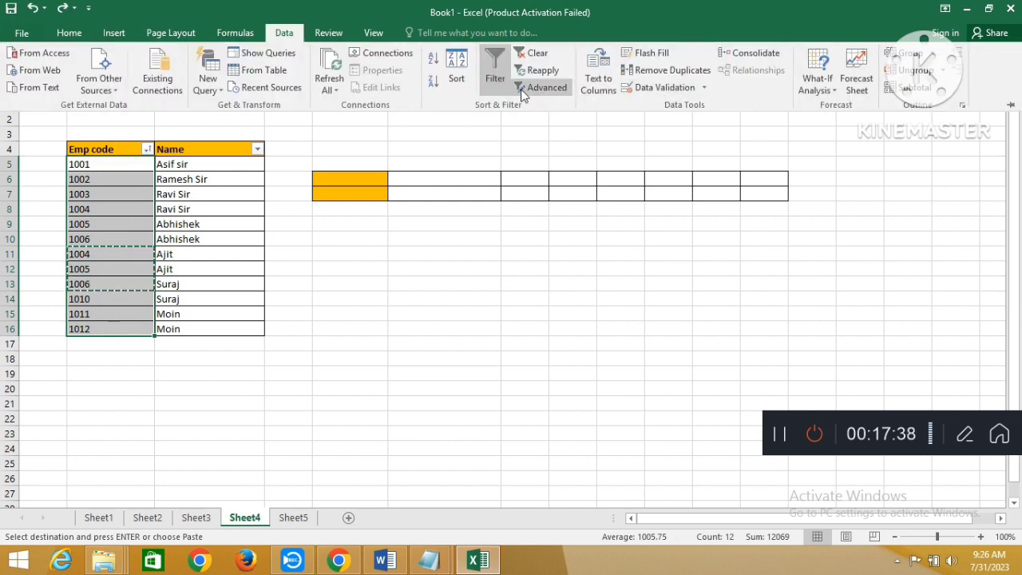
click(69, 33)
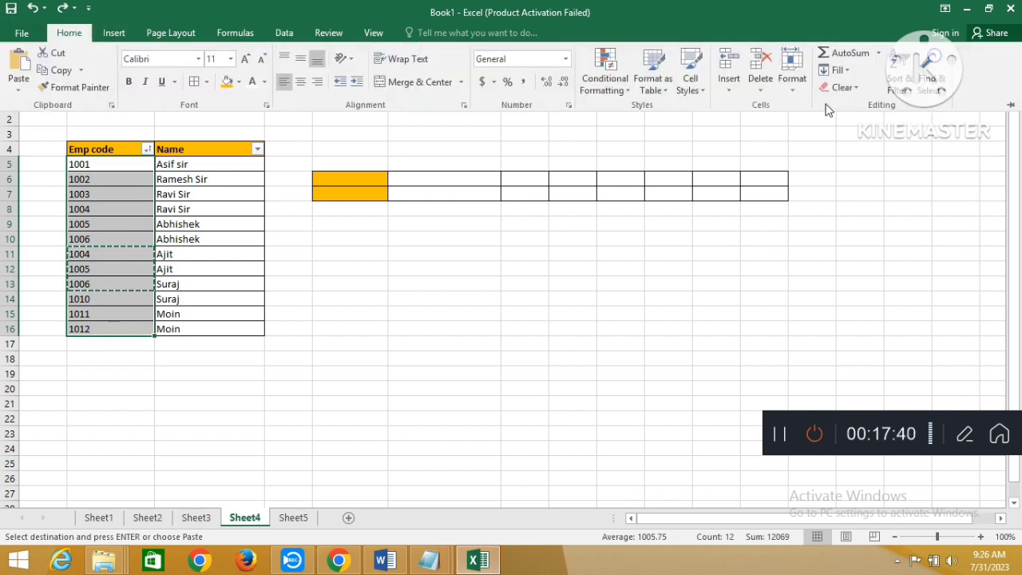
click(624, 90)
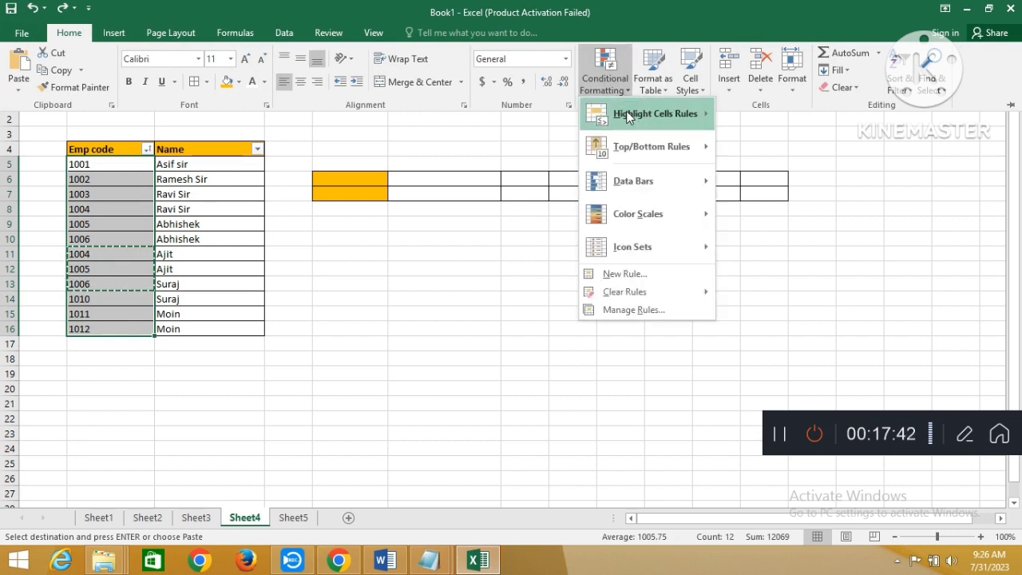
mouse_move(621, 114)
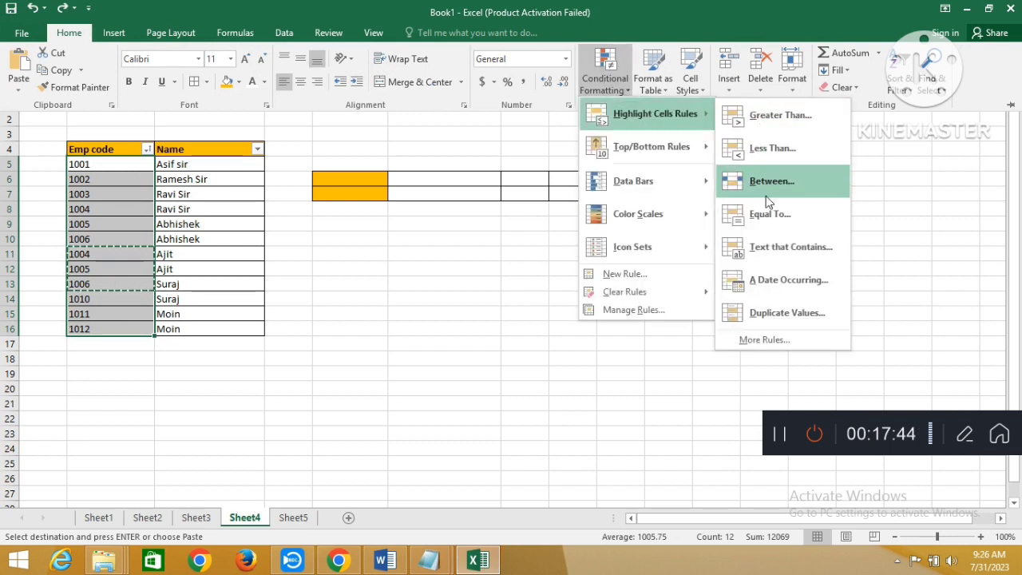
click(767, 322)
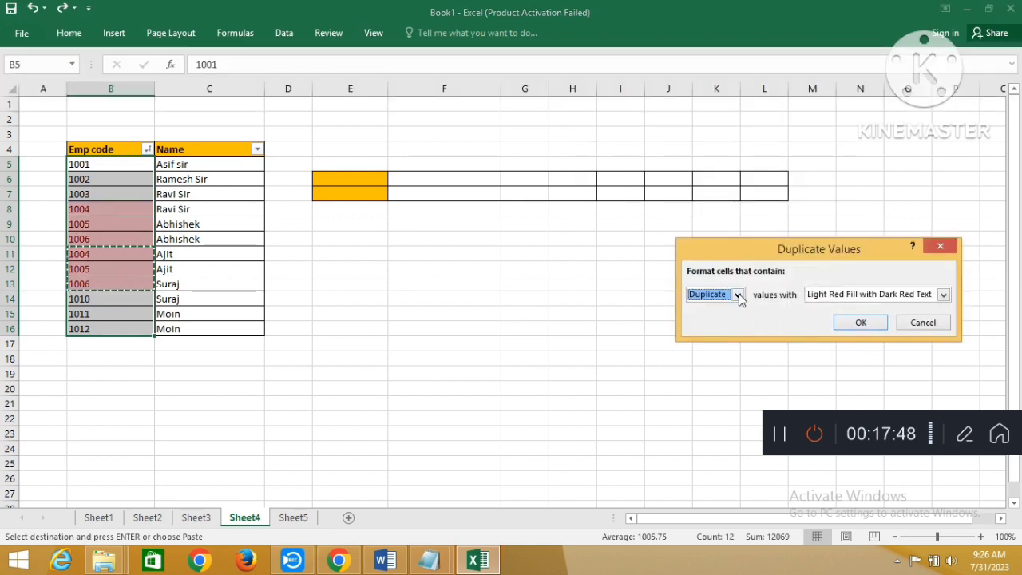
click(851, 323)
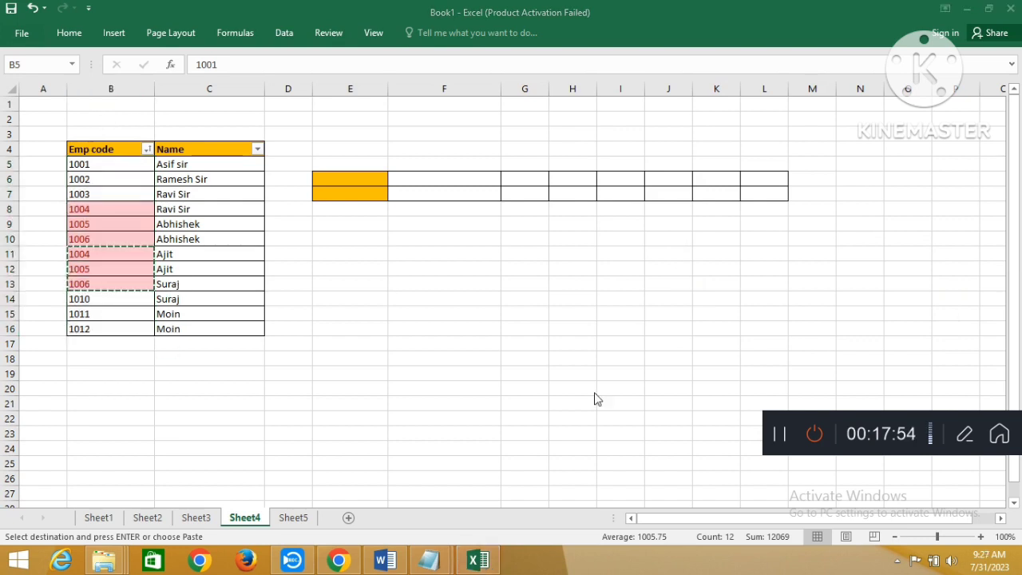
Enter Jan in F15 and autofill the month series down to Oct in F24
click(455, 318)
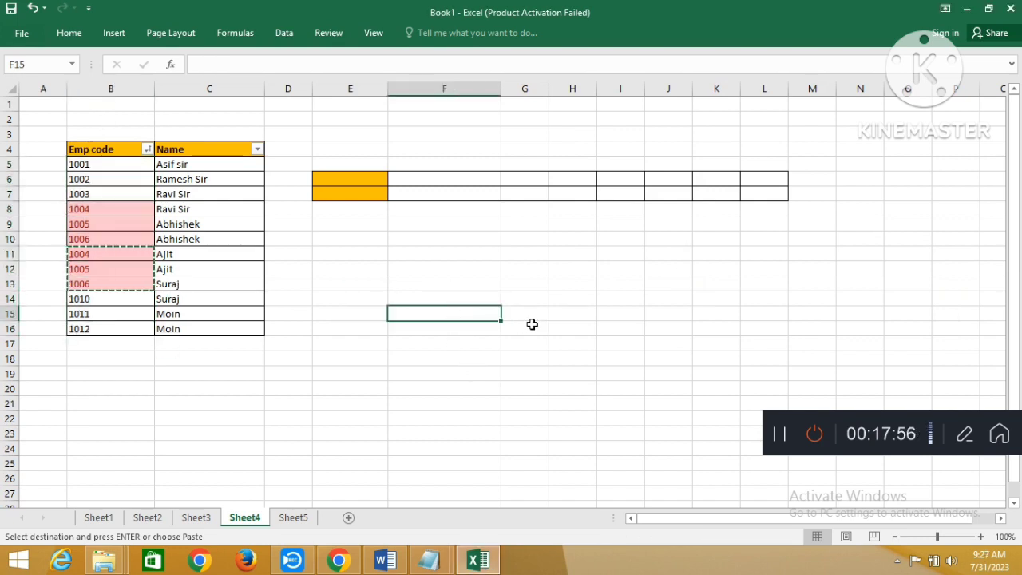
text(Jan)
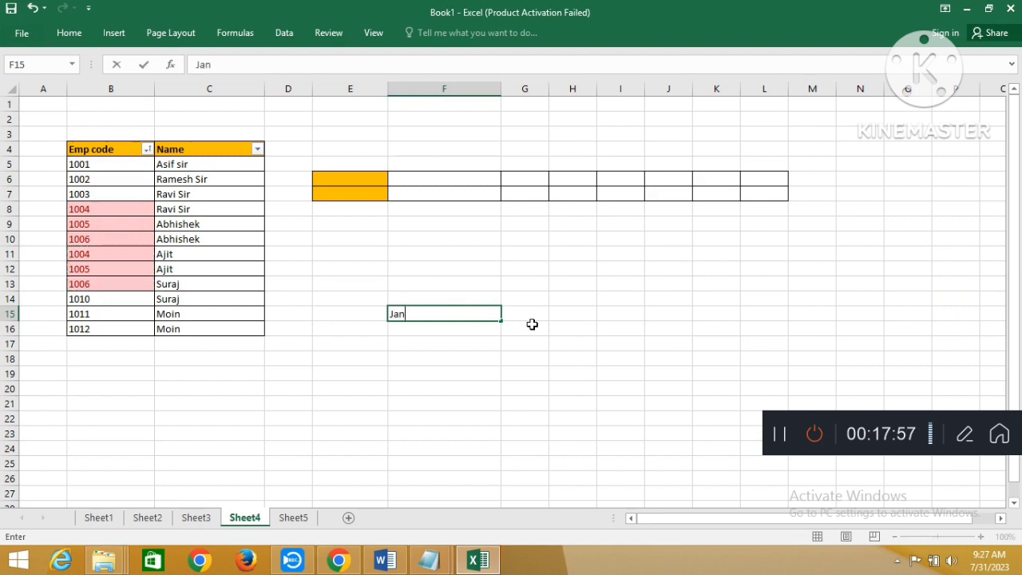
key(Return)
click(481, 318)
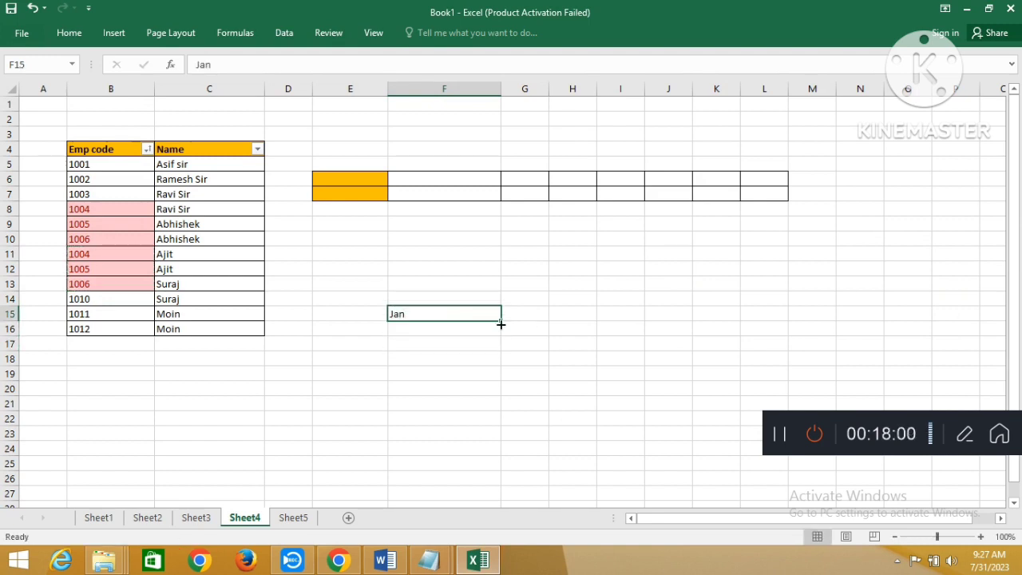
drag(500, 323, 506, 456)
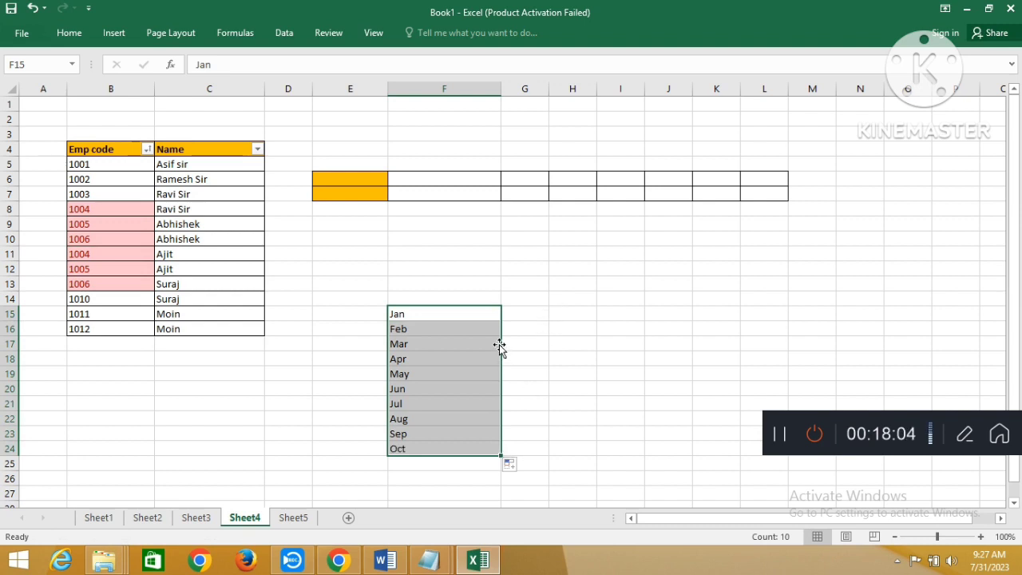
Enter 1 and 2 in H13:H14 and autofill the number series down column H beyond row 33
click(571, 281)
text(1)
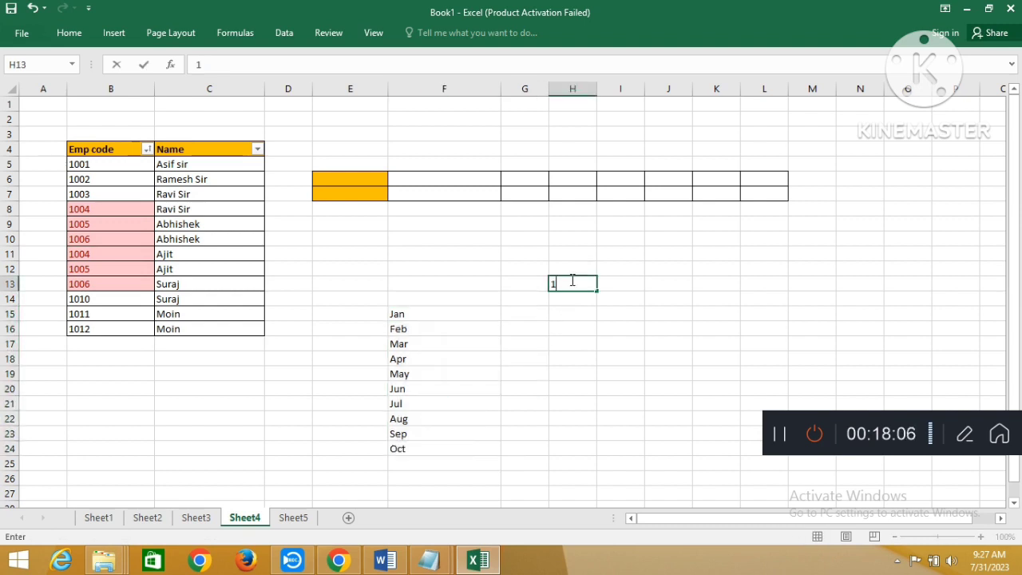
key(Return)
text(2)
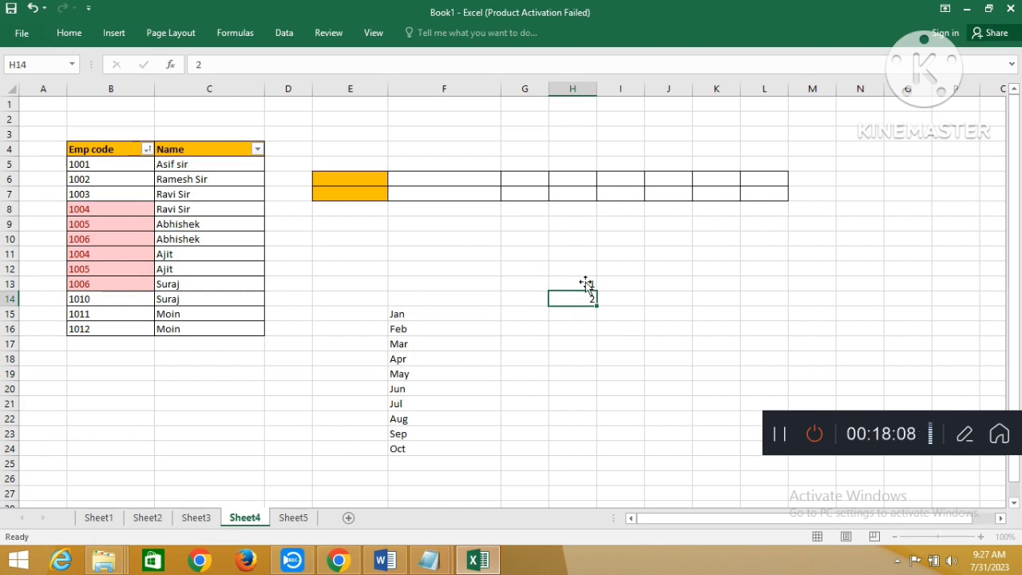
drag(587, 285, 609, 474)
scroll(663, 441, down, 3)
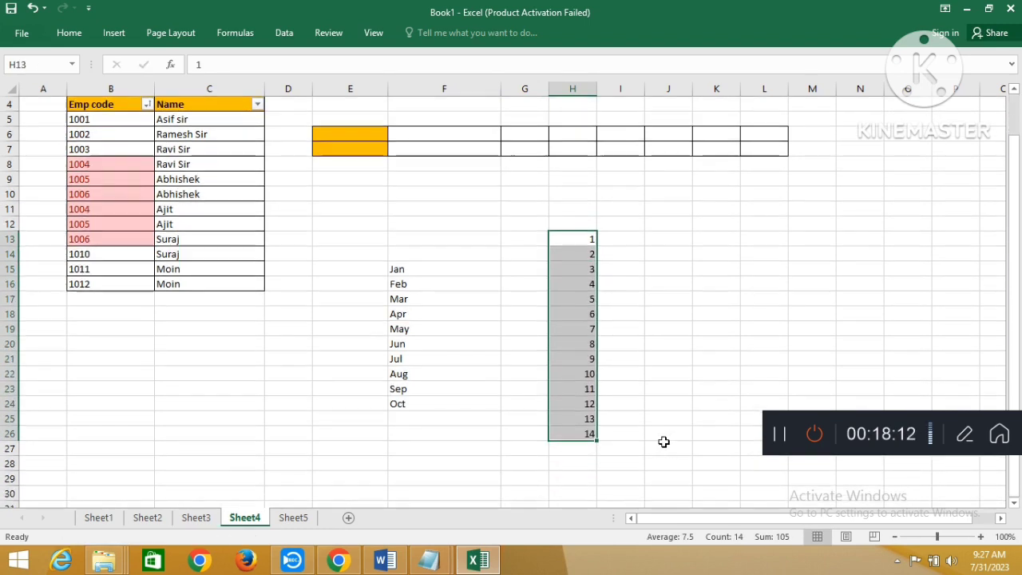
drag(597, 372, 604, 484)
scroll(668, 410, up, 3)
Enter 2 and 4 in J13:J14 and autofill the even-number series down to 30 in J27
click(657, 287)
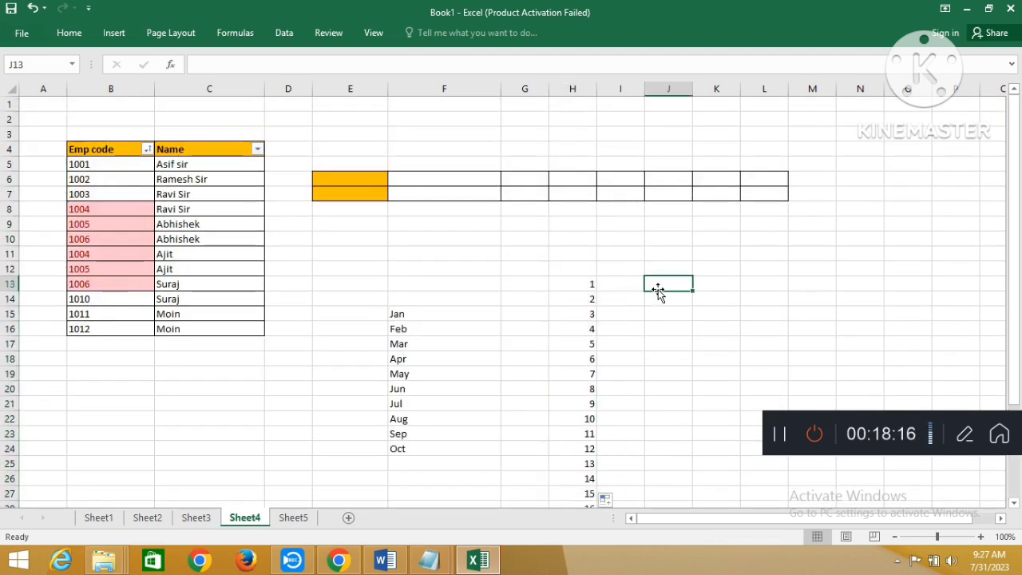
text(2)
key(Return)
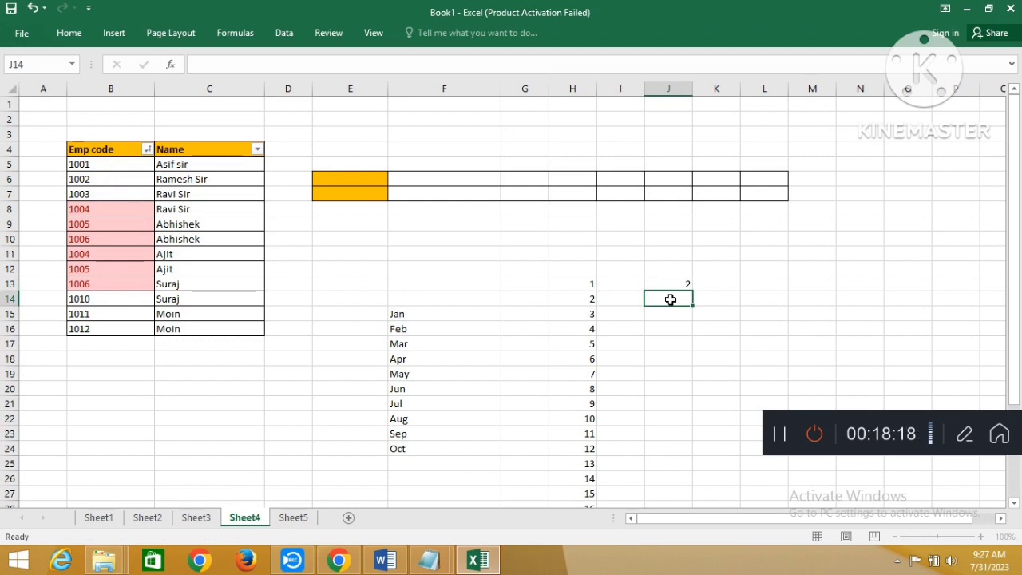
text(4)
key(Return)
drag(680, 289, 694, 500)
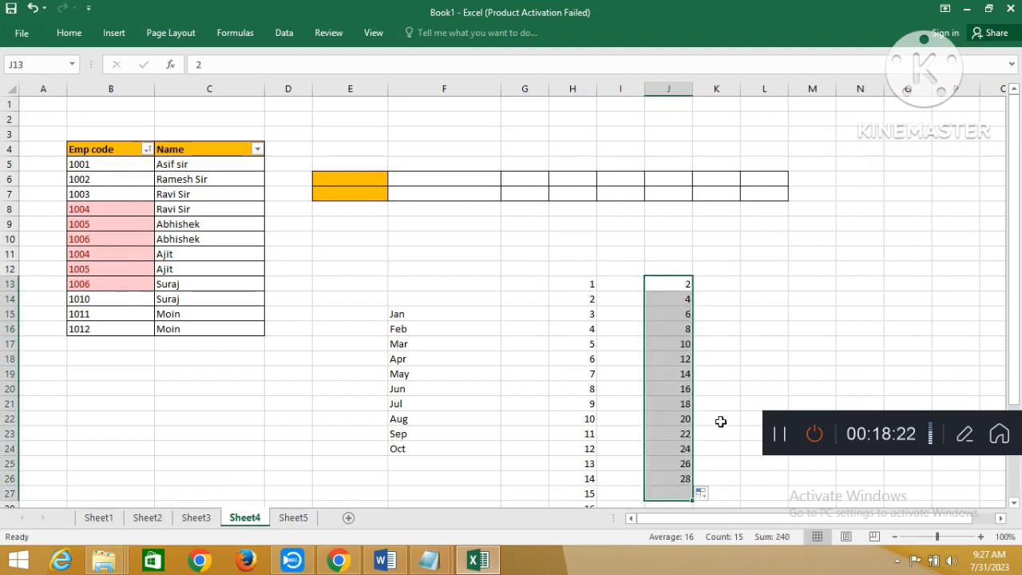
scroll(720, 376, down, 2)
Enter mon in L13 and autofill the weekday series down to L23
click(729, 192)
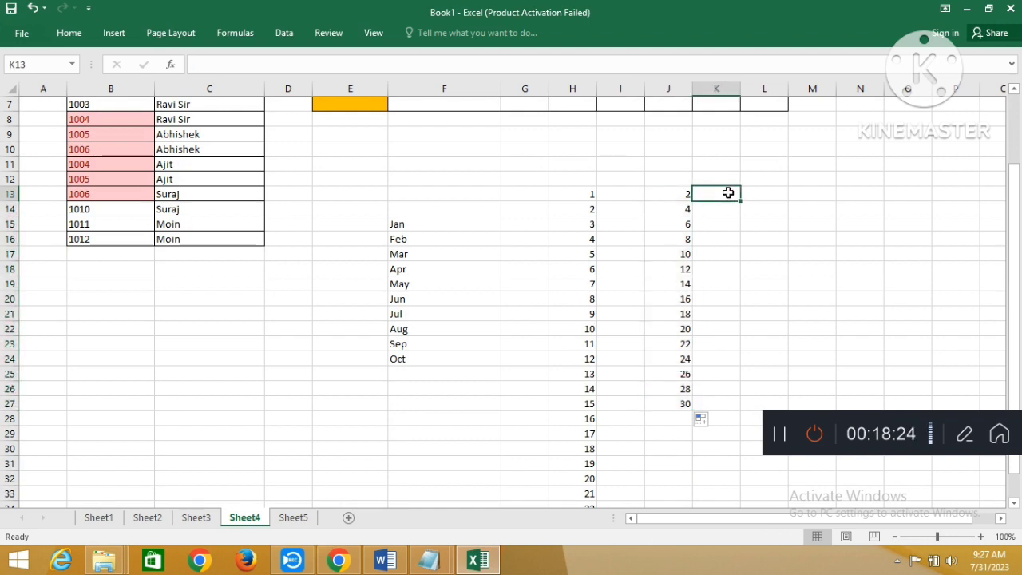
key(Right)
text(mo)
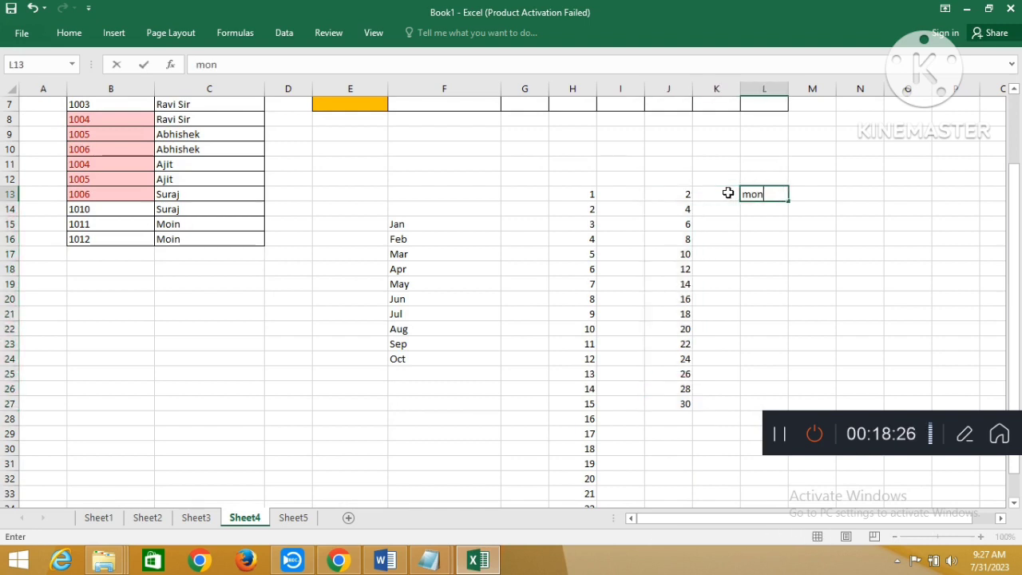
key(ctrl+Return)
drag(788, 201, 795, 344)
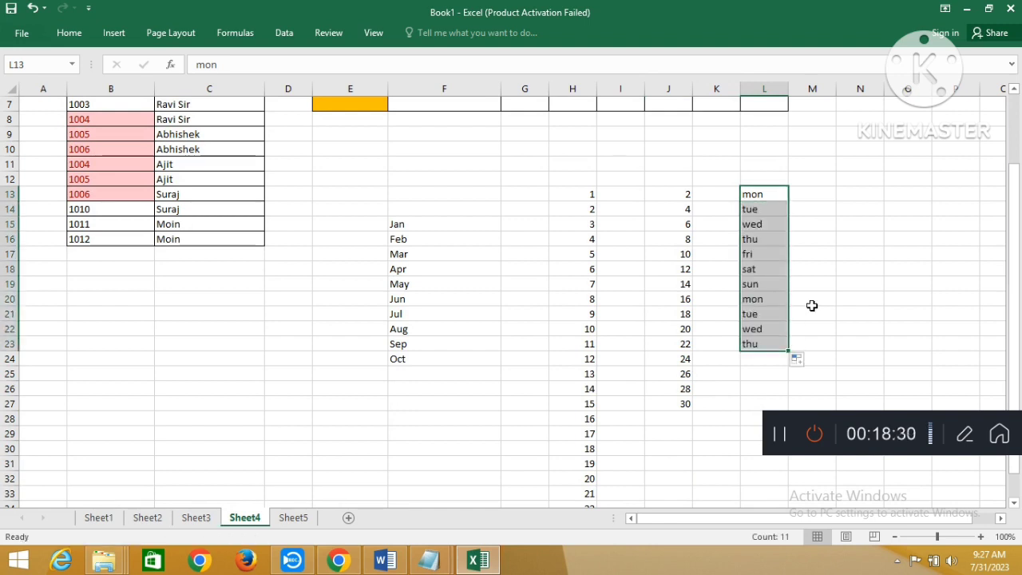
click(814, 199)
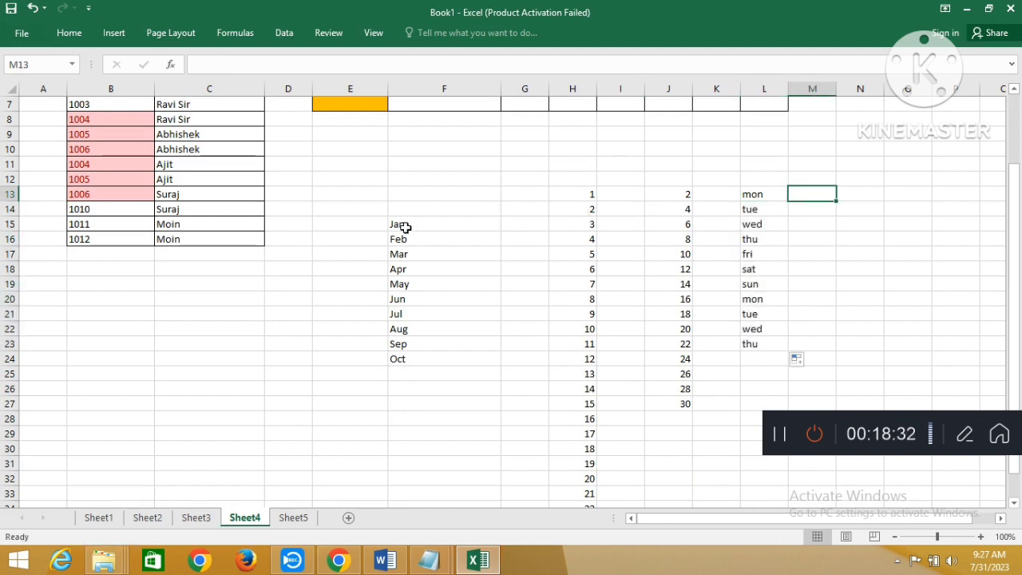
click(514, 212)
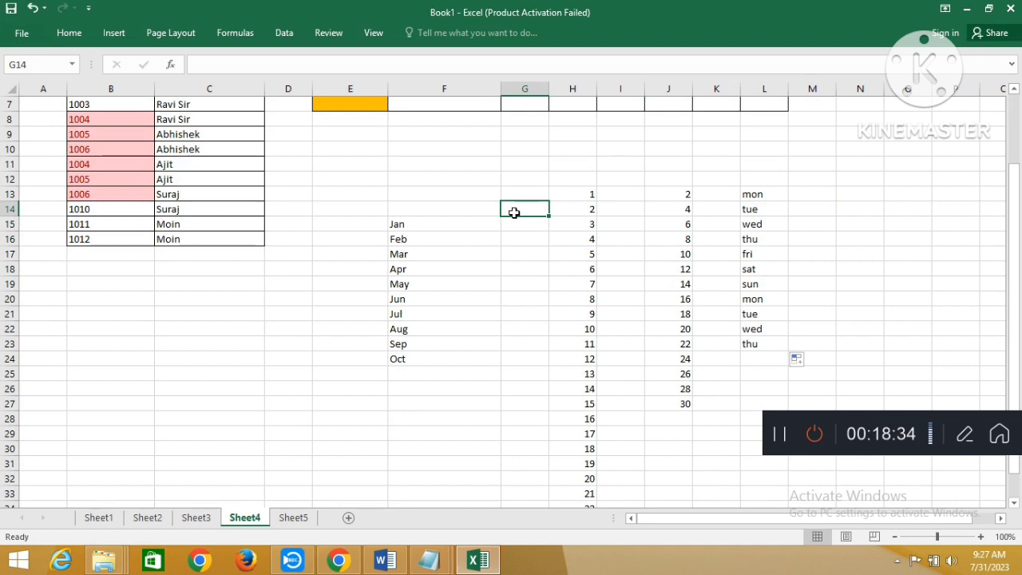
Enter 3 and 6 in G14:G15 and autofill the multiples-of-three series down column G
text(3)
key(Return)
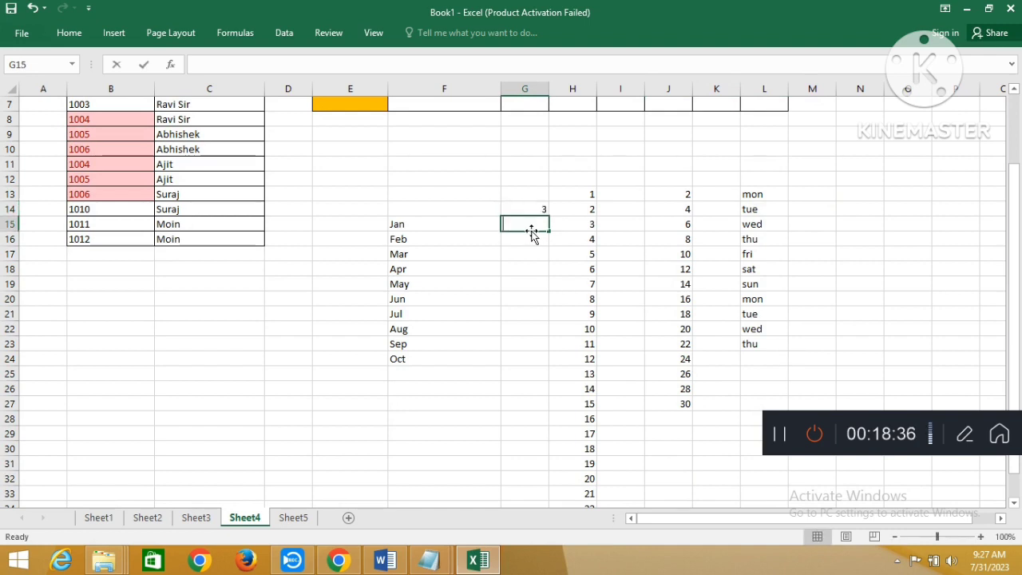
text(6)
key(Return)
drag(543, 211, 551, 410)
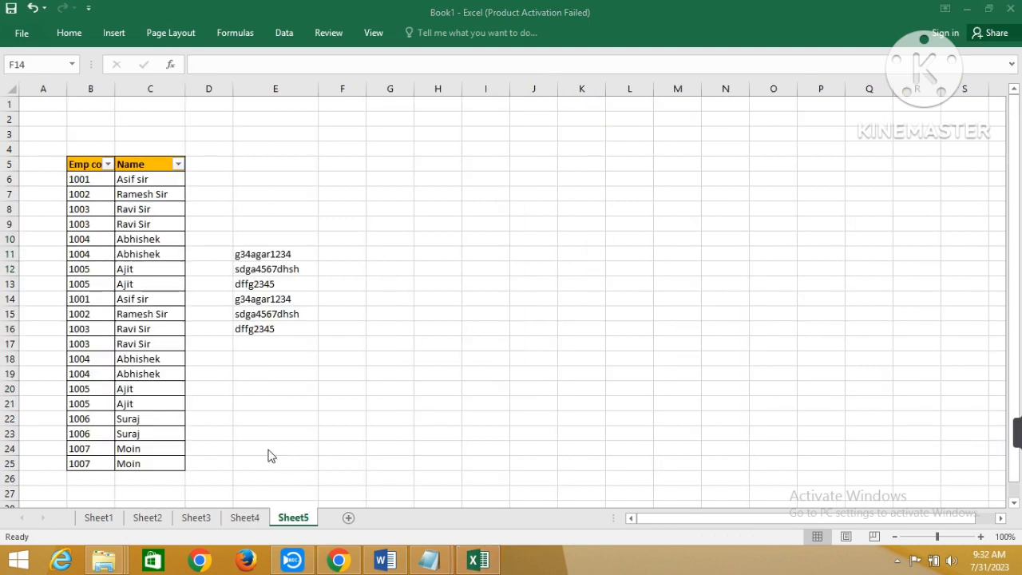
Enter 341234 in F11 as the digits of E11 and Flash Fill the digits of the remaining codes down to F16
click(271, 260)
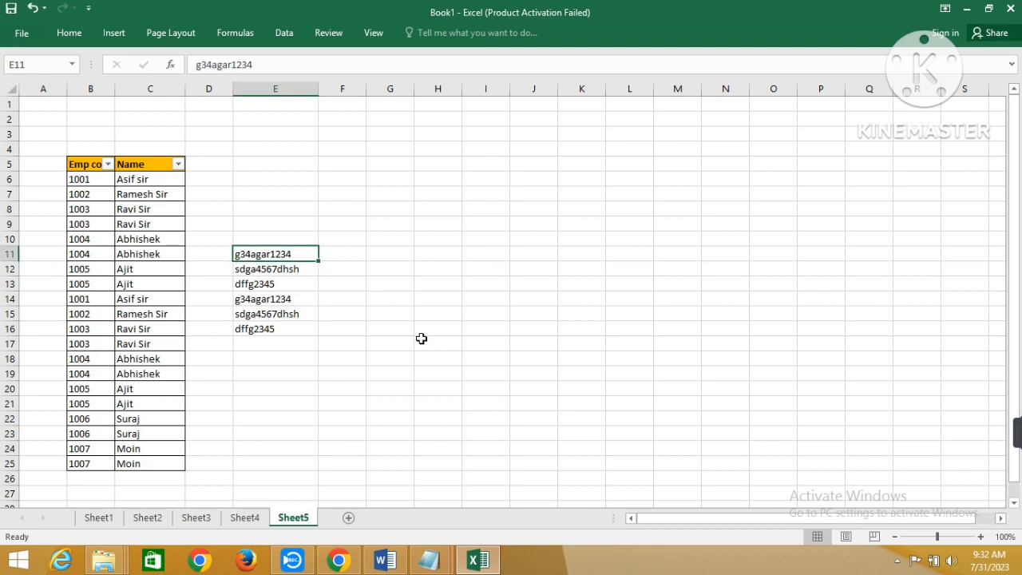
click(980, 537)
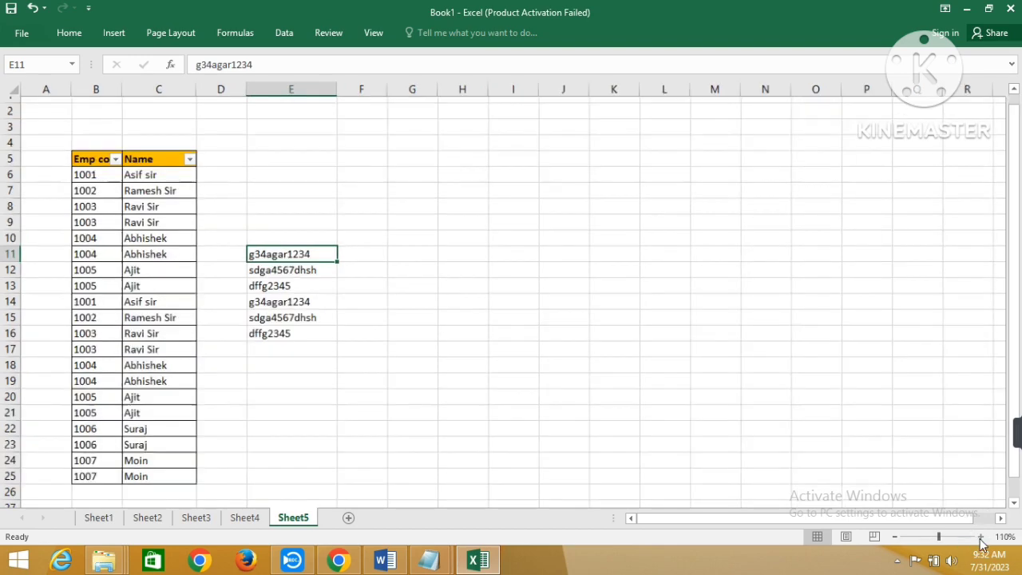
click(980, 537)
click(980, 537)
click(445, 248)
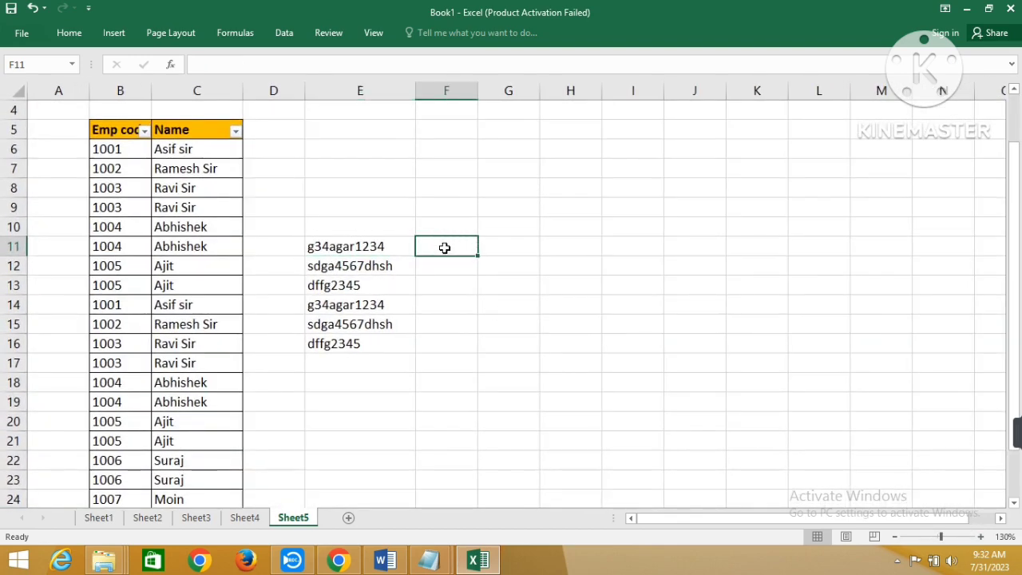
text(3412)
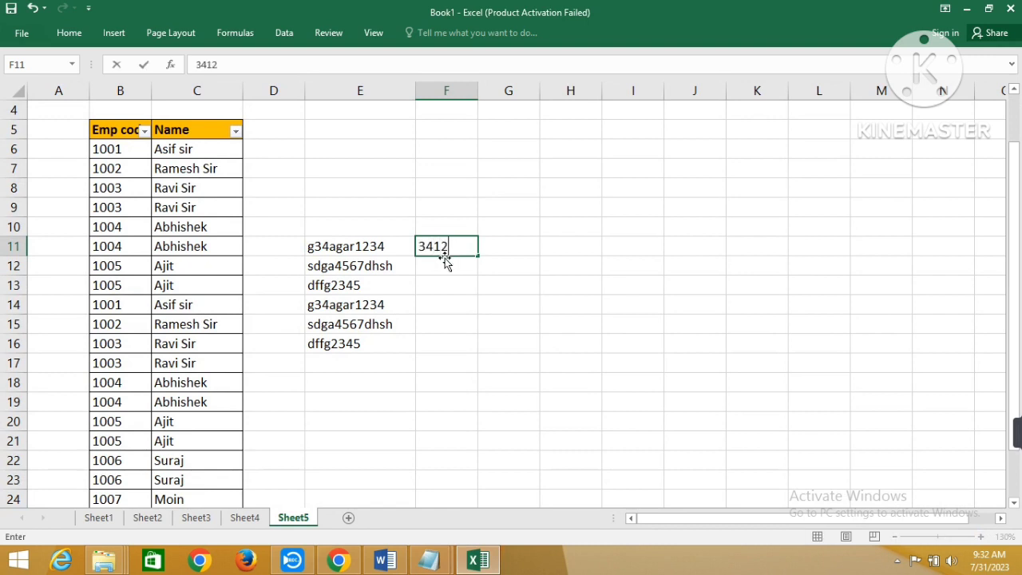
text(34)
click(372, 246)
click(454, 247)
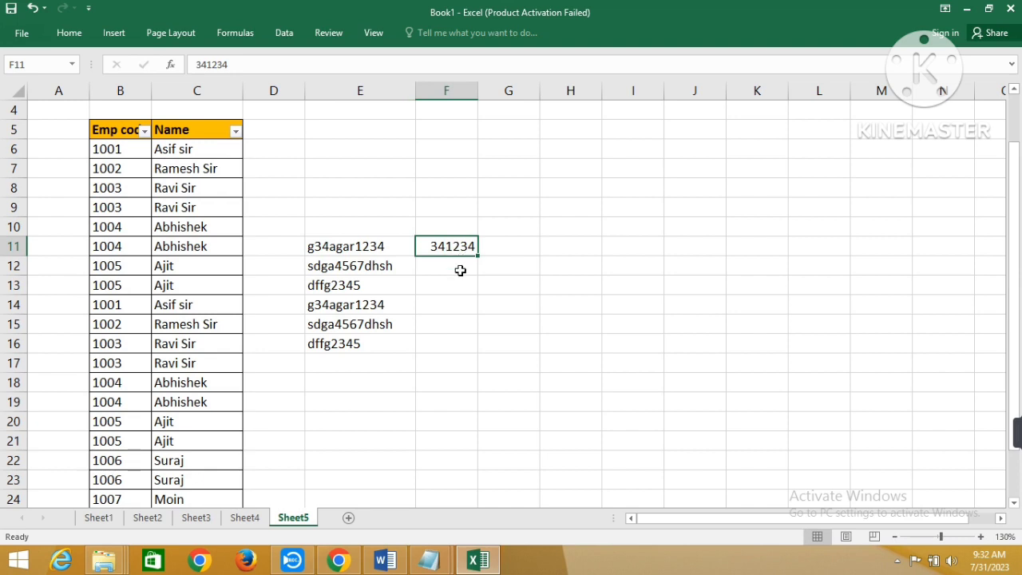
click(460, 271)
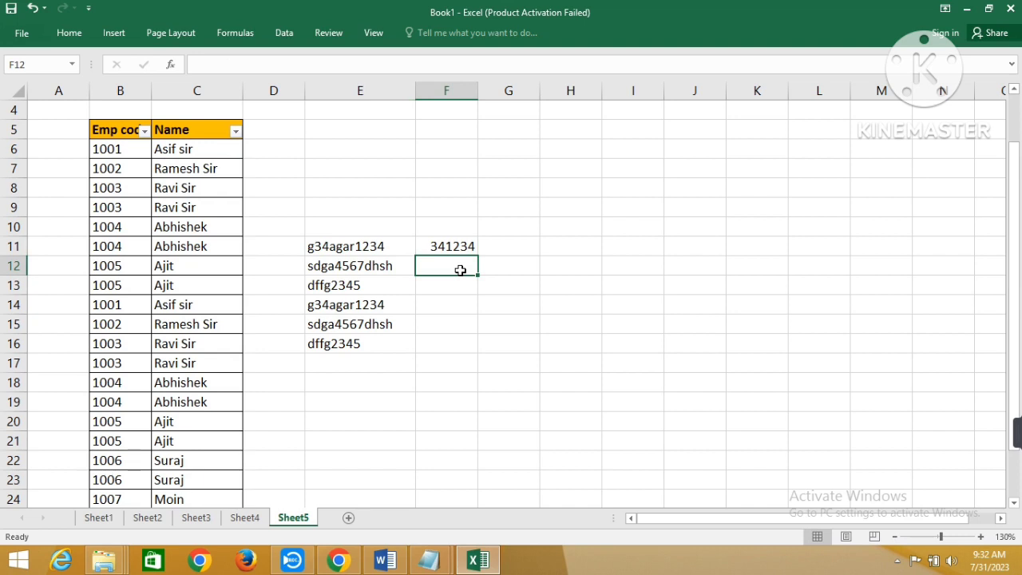
key(ctrl+e)
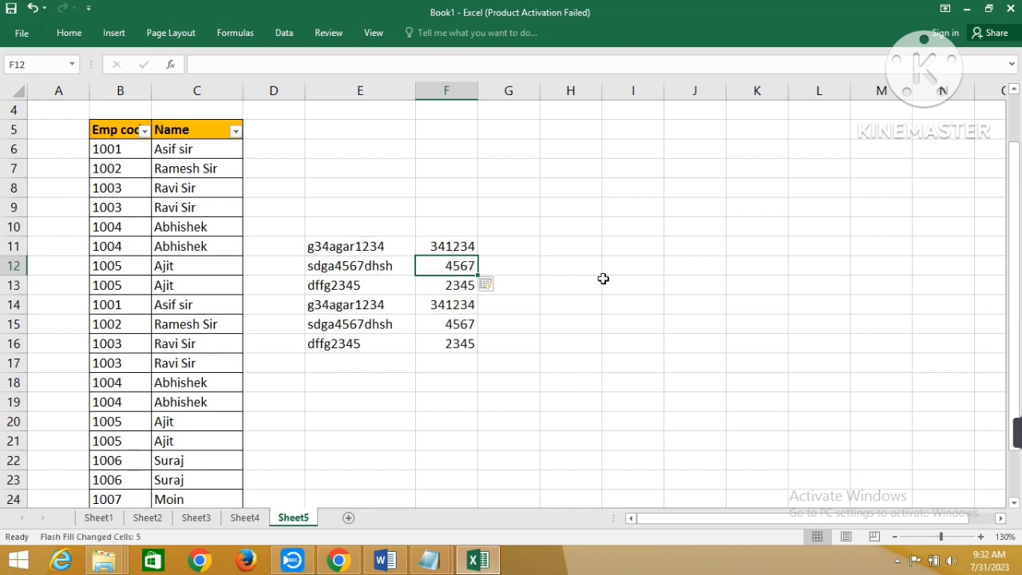
Enter gagar in G11 as the letters of E11 and Flash Fill the letters of the remaining codes down to G16
click(505, 247)
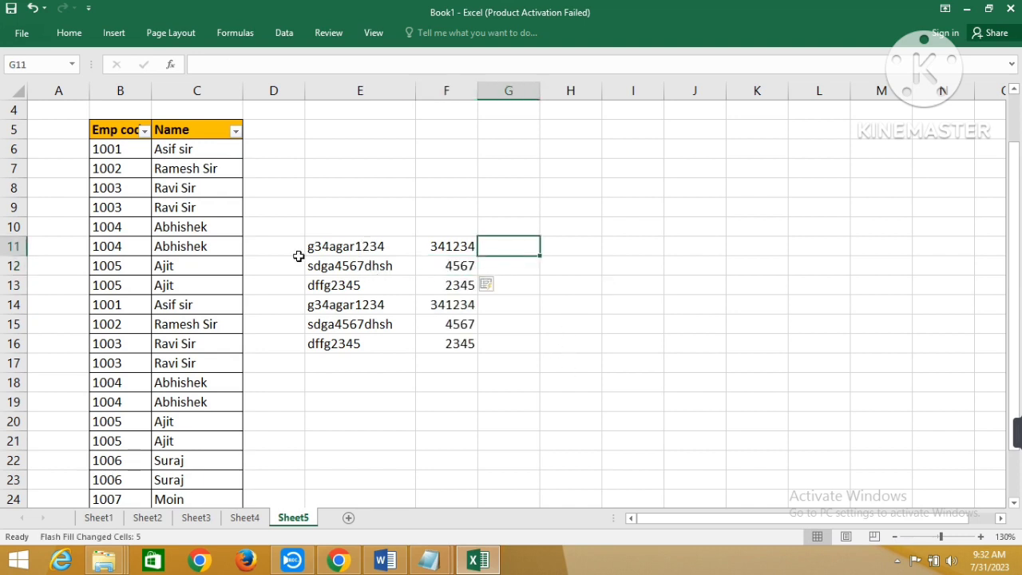
text(gagar)
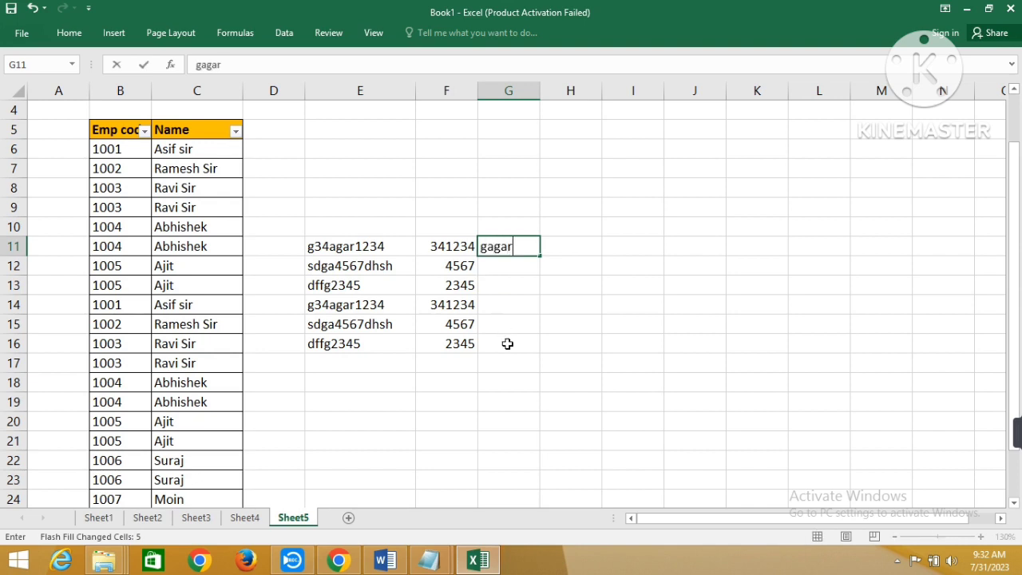
click(521, 267)
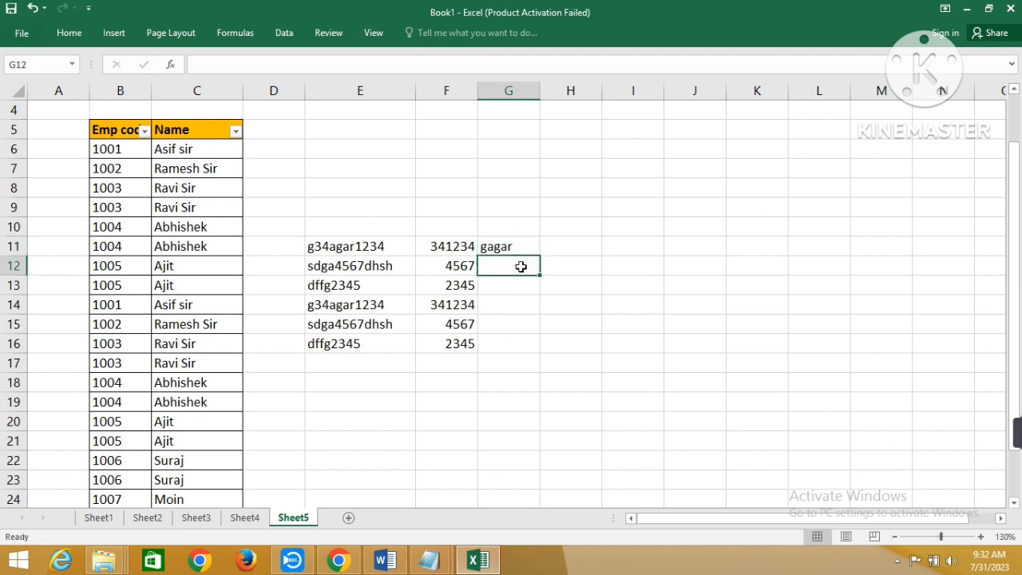
key(ctrl+e)
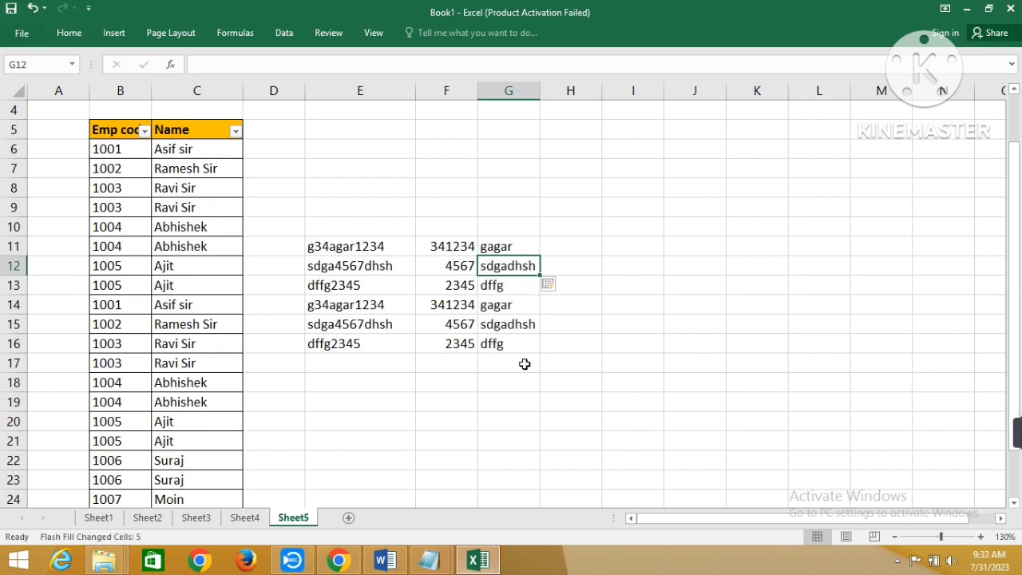
click(292, 560)
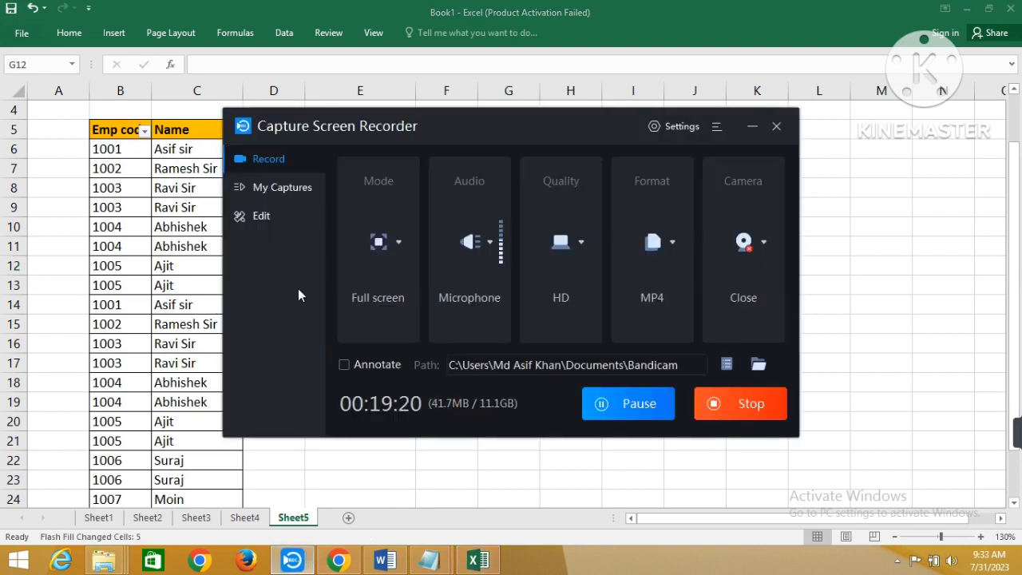
click(627, 404)
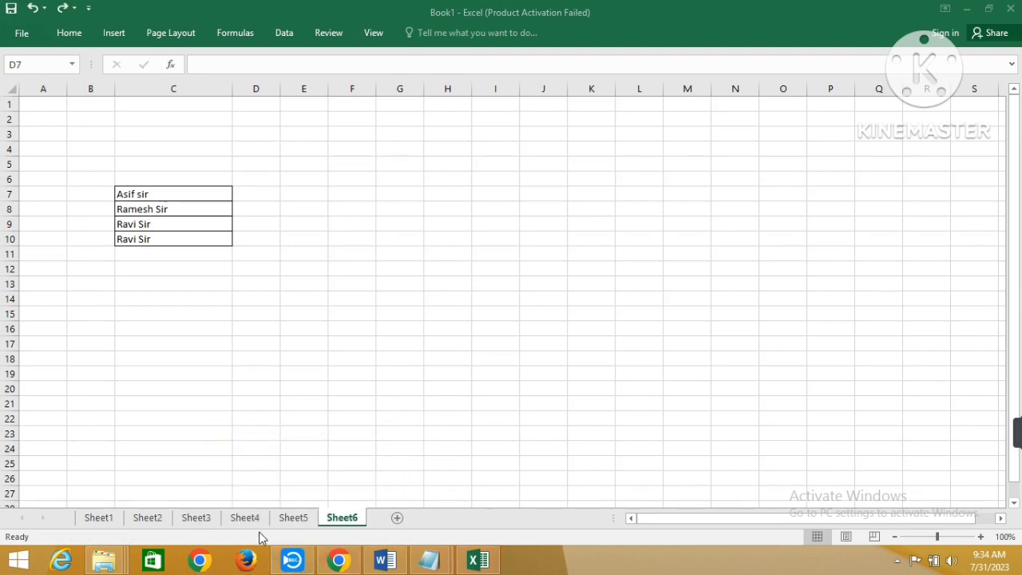
click(292, 560)
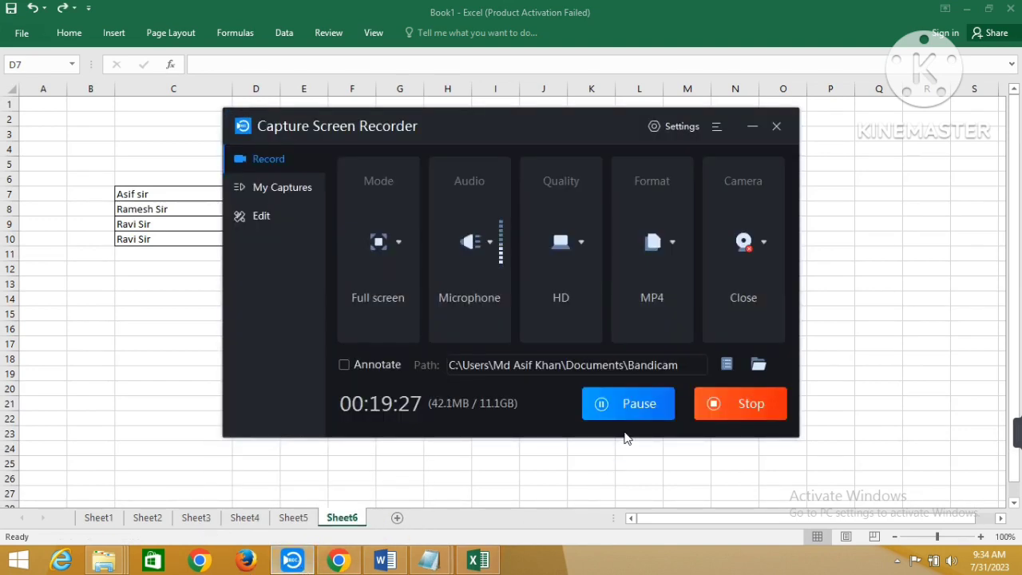
click(752, 126)
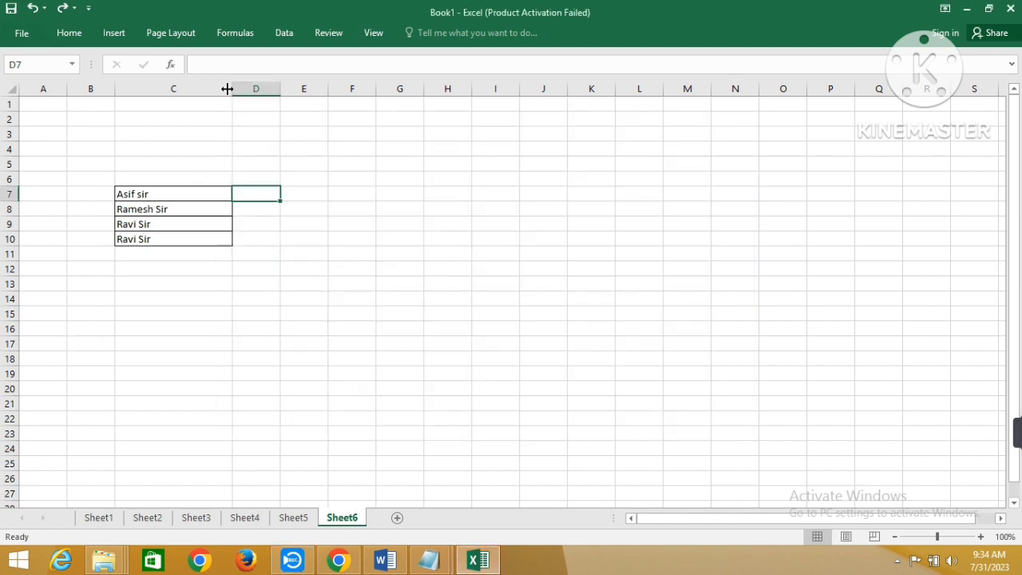
Widen columns C and D, and Flash Fill column C's names down to D10 from the first full name entered in D7
drag(231, 89, 340, 91)
click(183, 199)
click(273, 197)
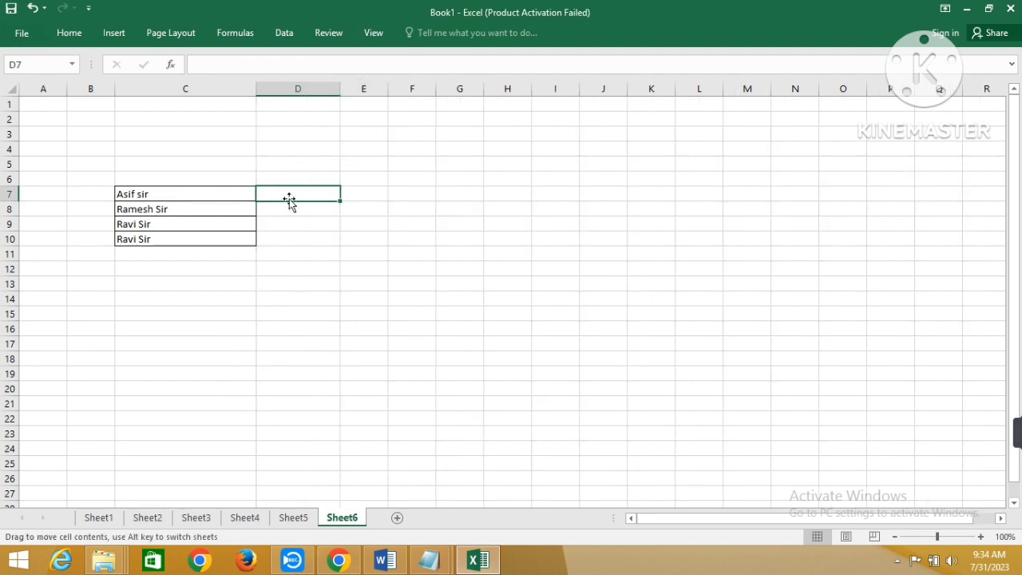
text(As)
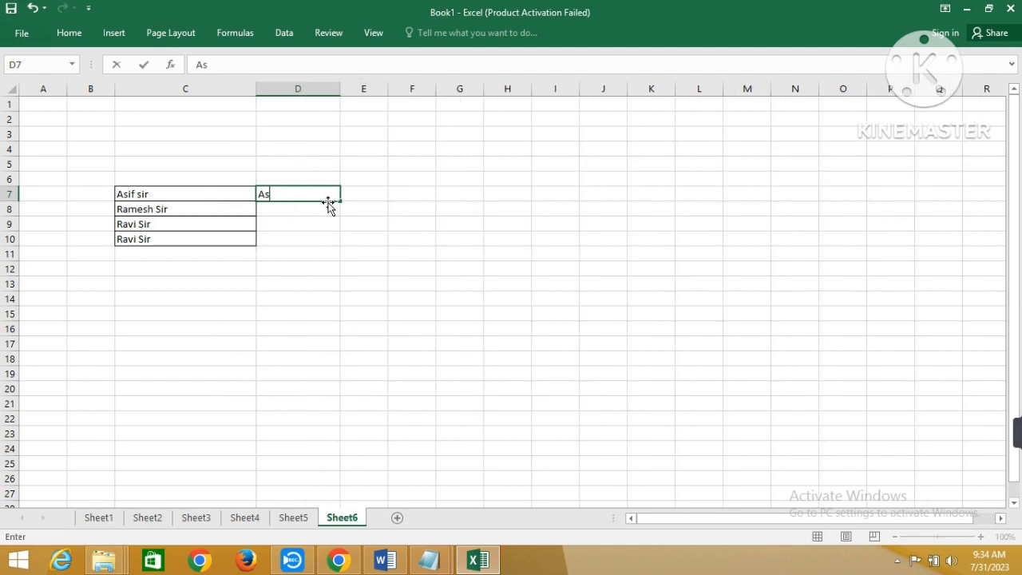
text(if sir)
click(317, 220)
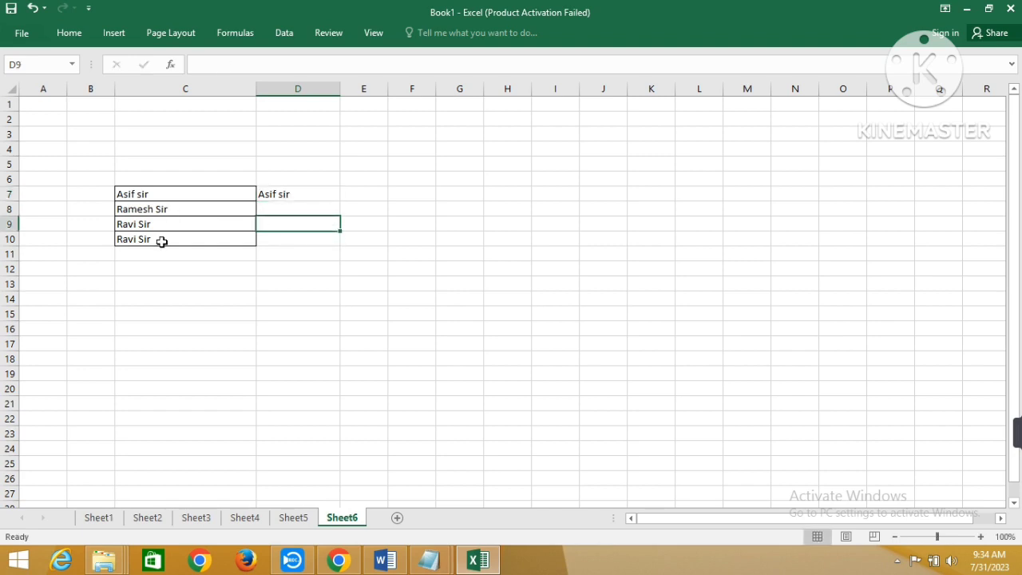
click(292, 207)
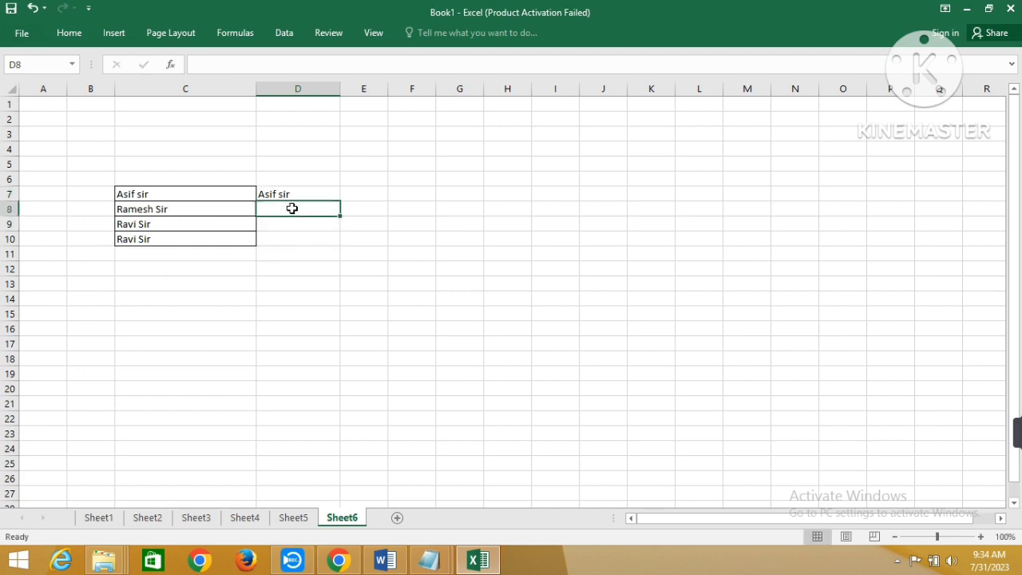
key(ctrl+e)
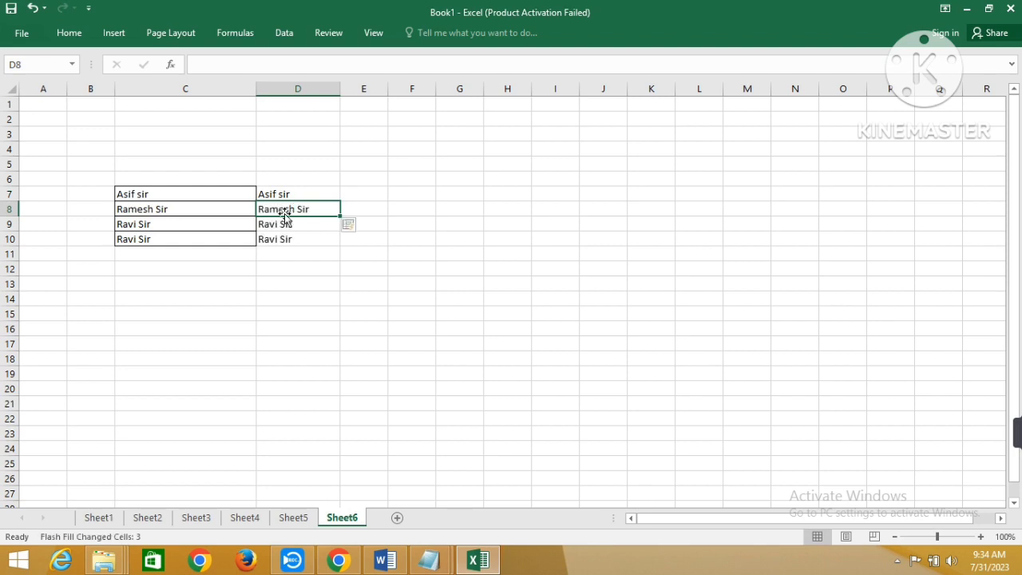